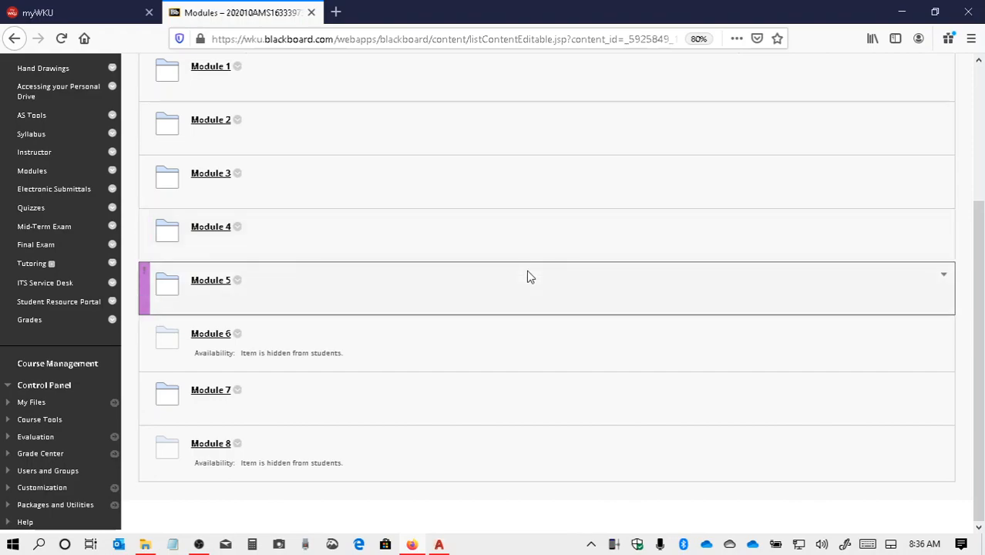
- Open Module 7 of the course and open the Chapter 12 - Part 1 - Floor Plan document
left_click(212, 402)
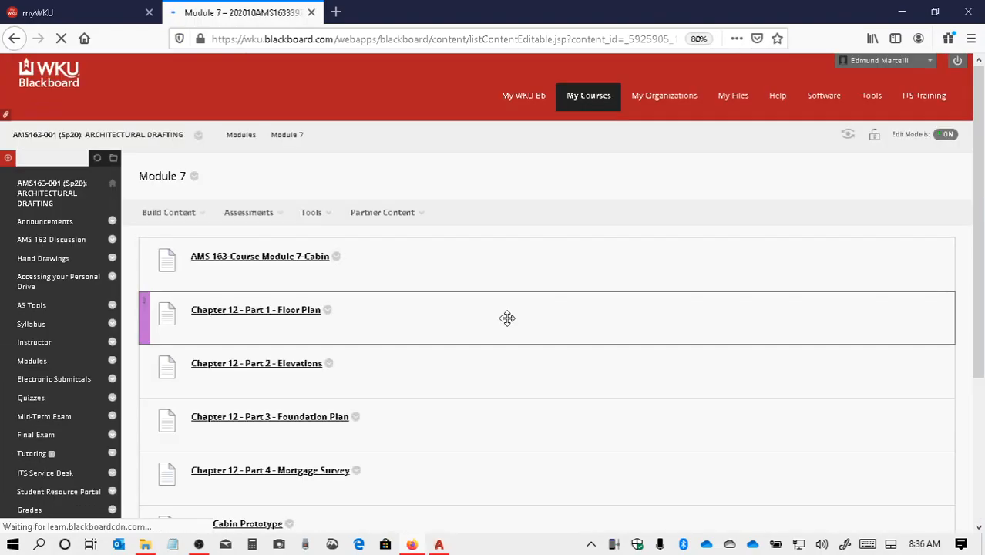
scroll(571, 364, "down", 3)
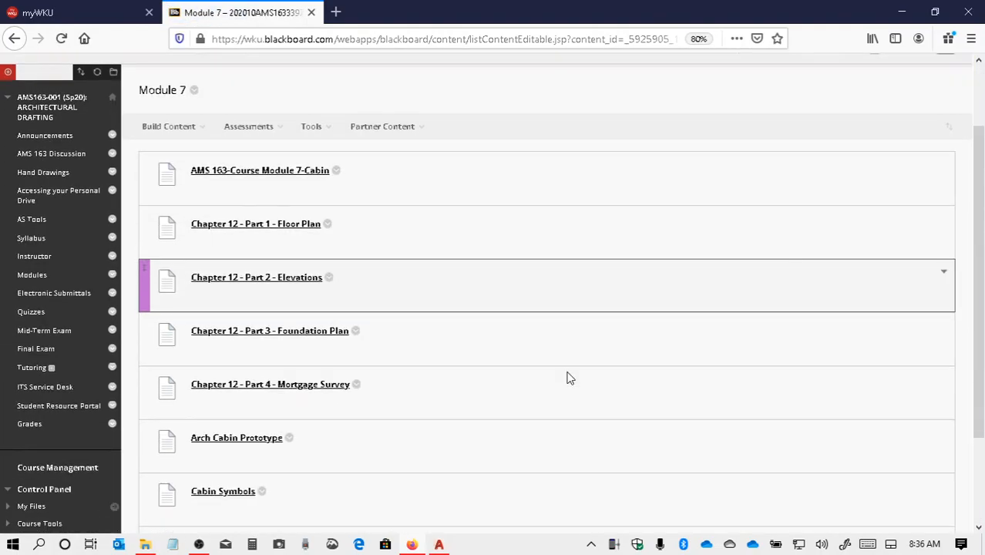
scroll(564, 327, "up", 2)
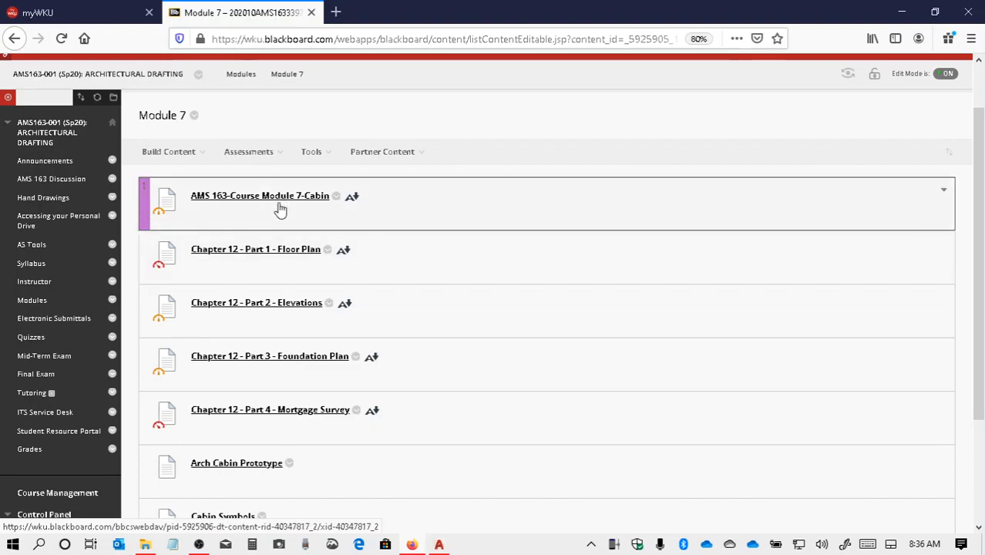
left_click(269, 256)
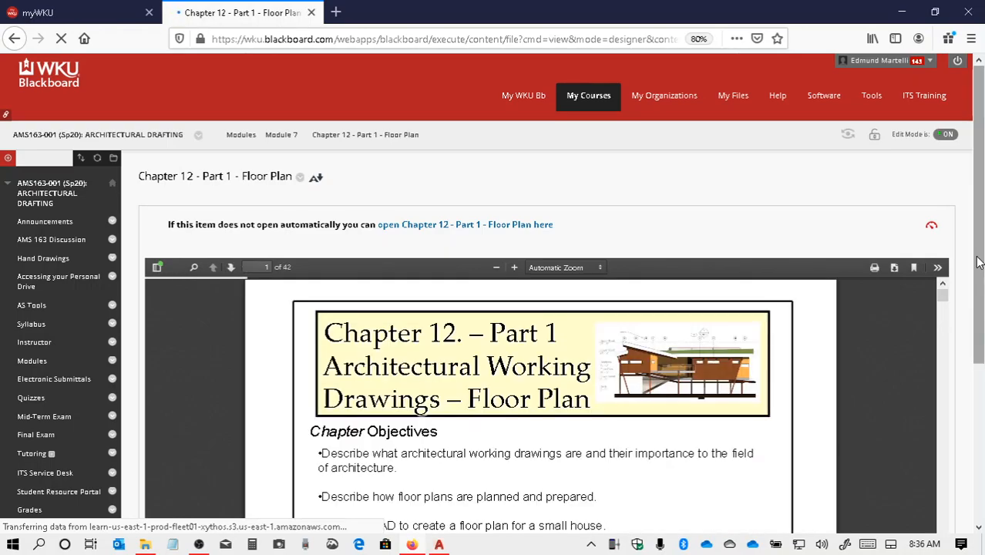
- Look through the chapter's introductory pages on construction documents, floor plans, the electrical legend and roof profiles up to the Cabin Project page
scroll(575, 319, "down", 3)
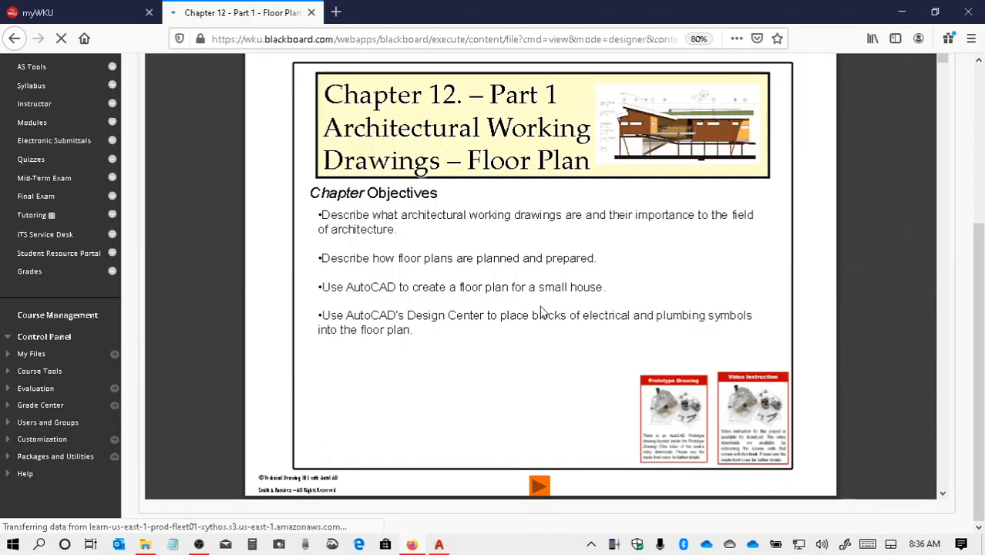
scroll(508, 280, "down", 2)
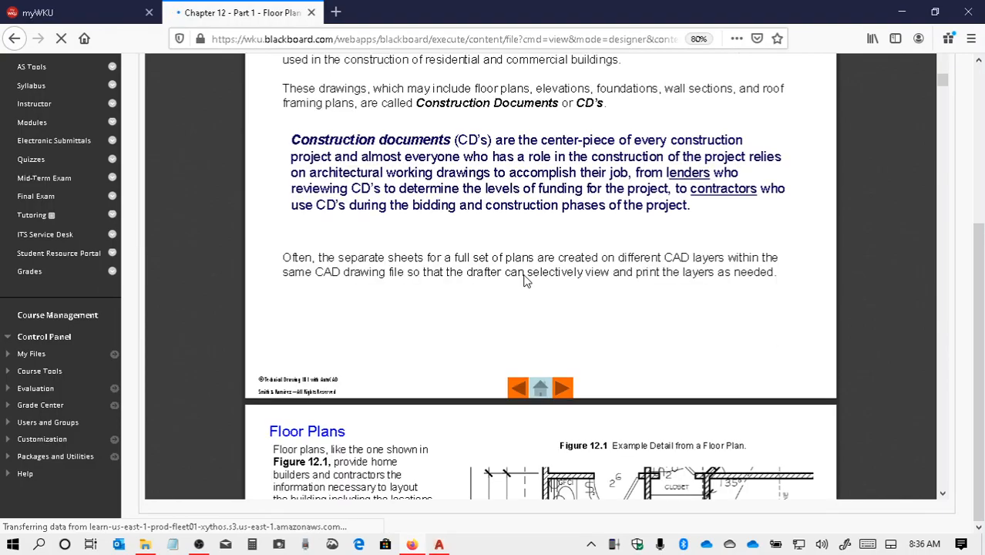
scroll(524, 279, "down", 3)
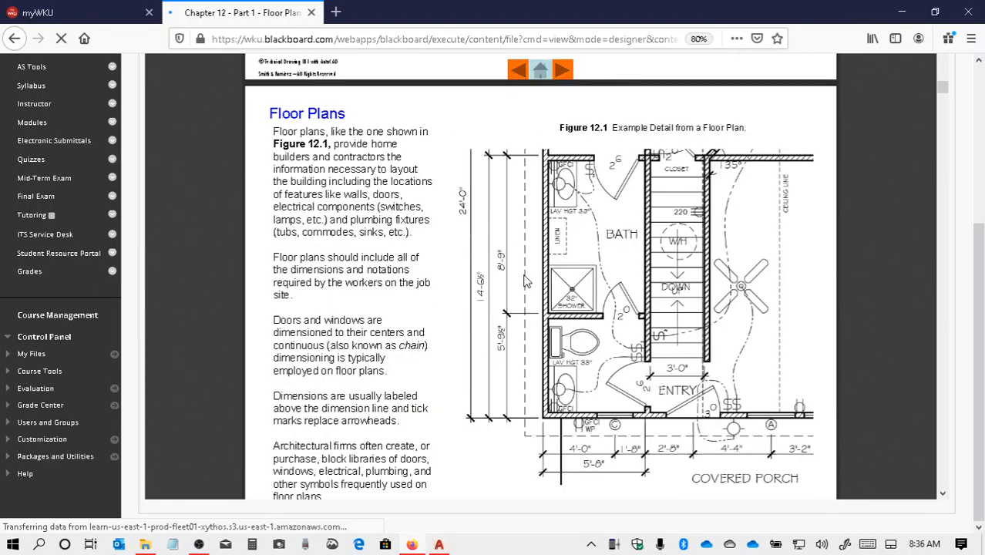
scroll(524, 281, "down", 5)
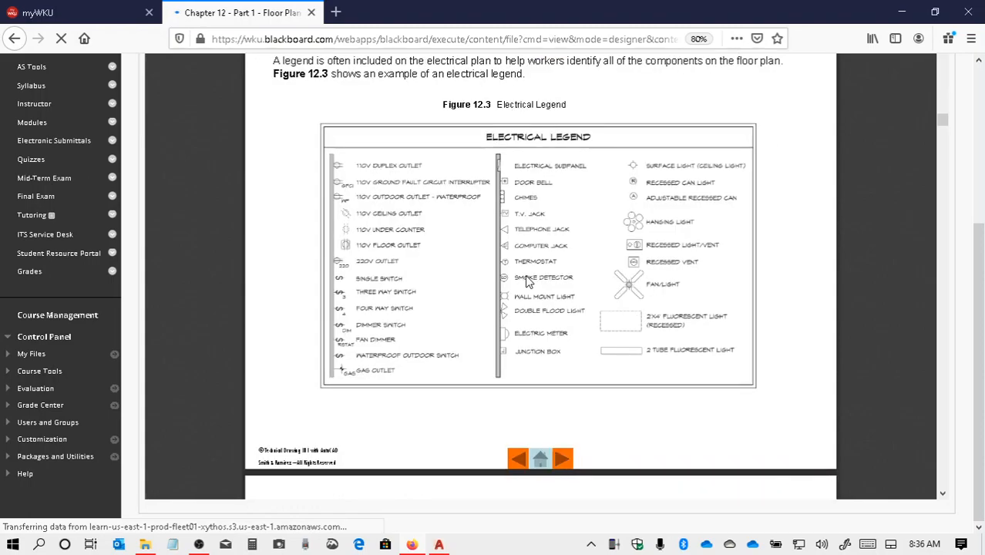
scroll(525, 283, "down", 5)
scroll(523, 285, "down", 8)
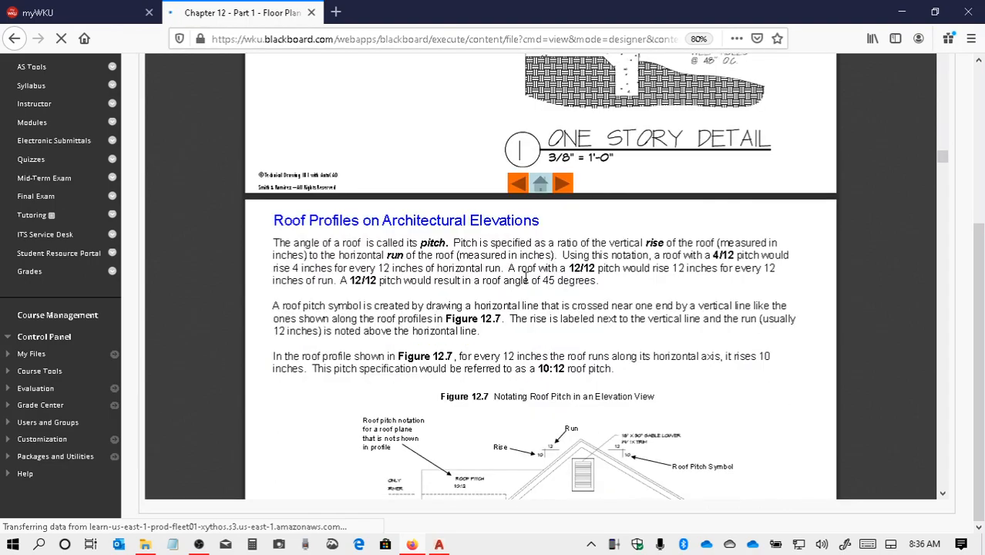
scroll(527, 280, "down", 5)
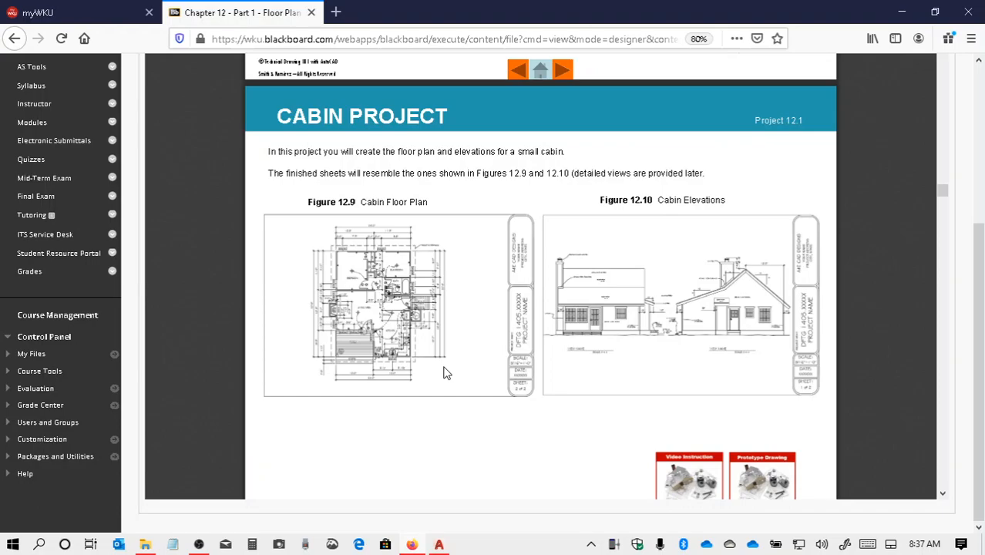
- Review the Cabin Project's renderings, the Getting Started instructions and the perimeter wall sketch with its note on entering architectural units
scroll(443, 373, "down", 3)
scroll(481, 324, "down", 10)
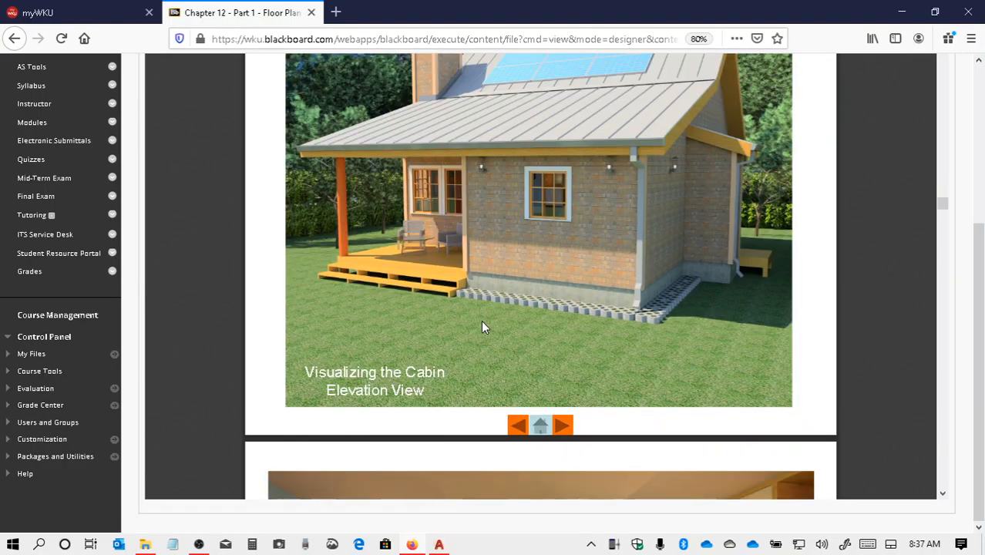
scroll(557, 327, "down", 15)
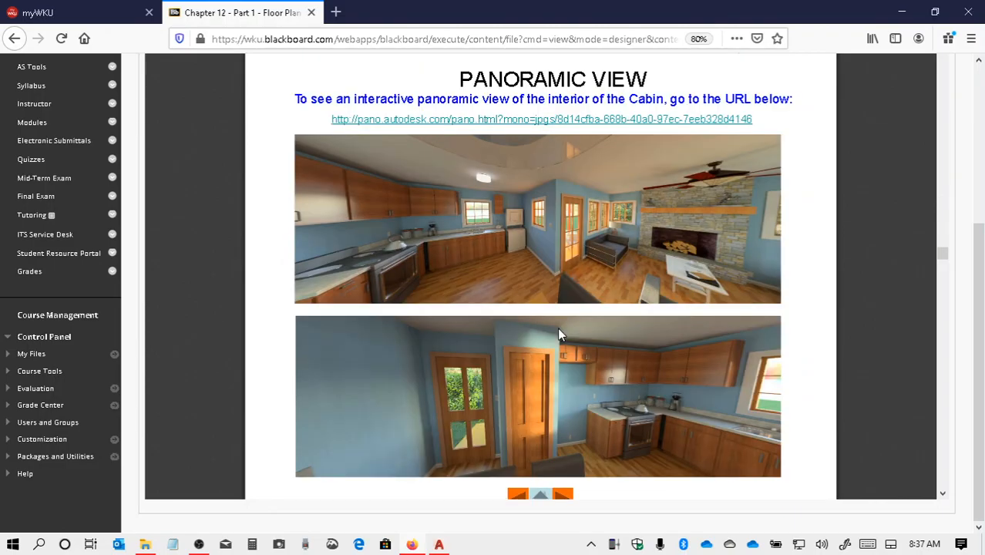
scroll(557, 327, "down", 2)
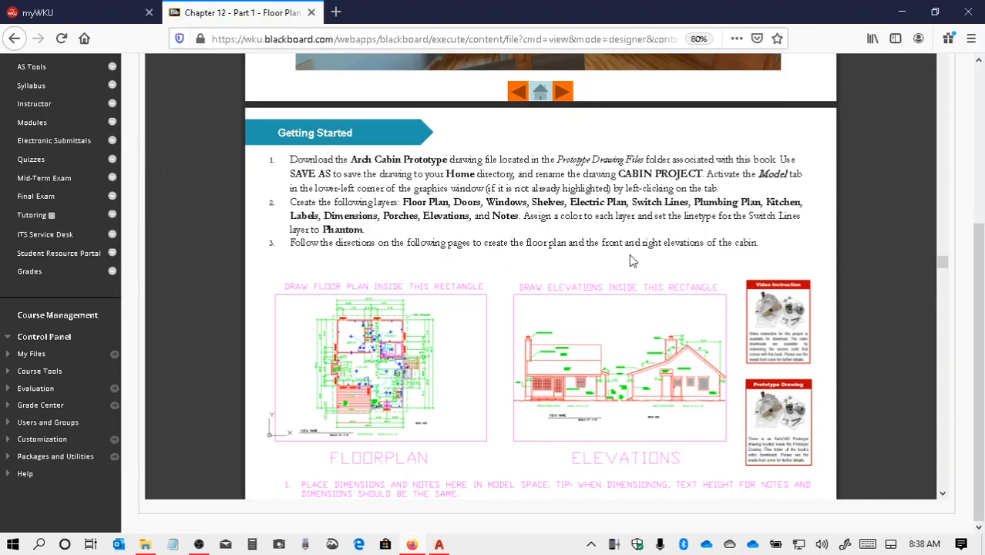
scroll(585, 260, "down", 10)
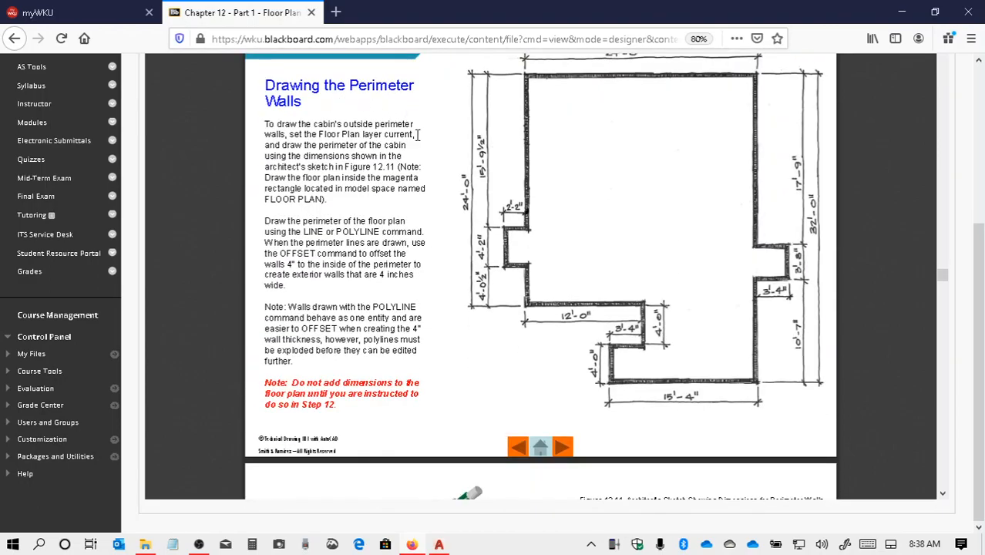
scroll(512, 309, "down", 5)
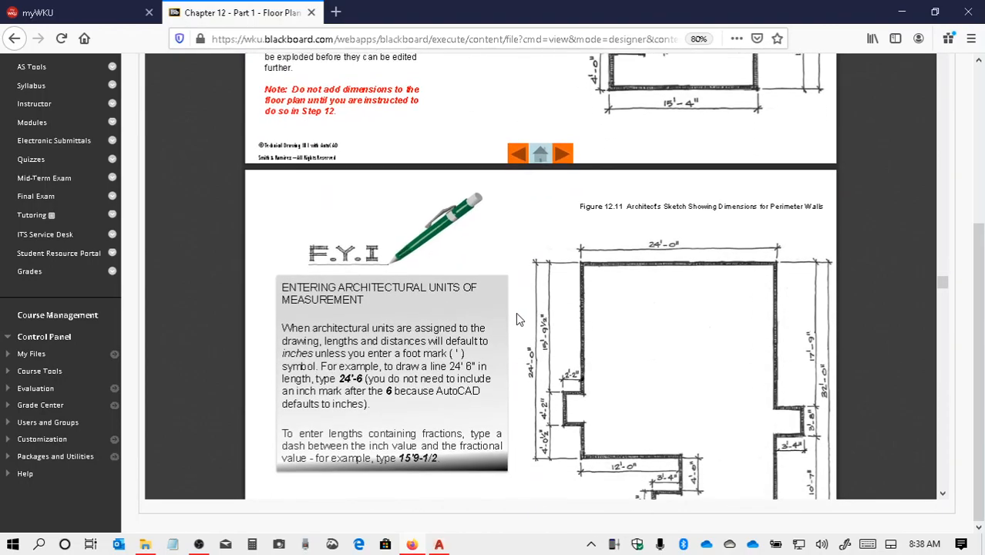
scroll(515, 316, "down", 3)
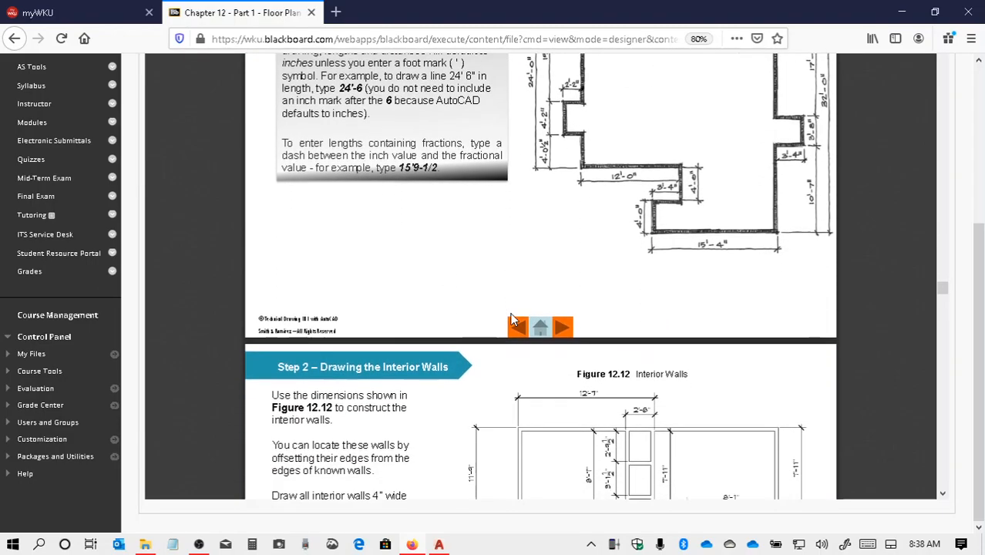
- Examine the interior wall dimensions in Figure 12.12 of Step 2 and the block library page of Step 3(a)
scroll(514, 318, "down", 3)
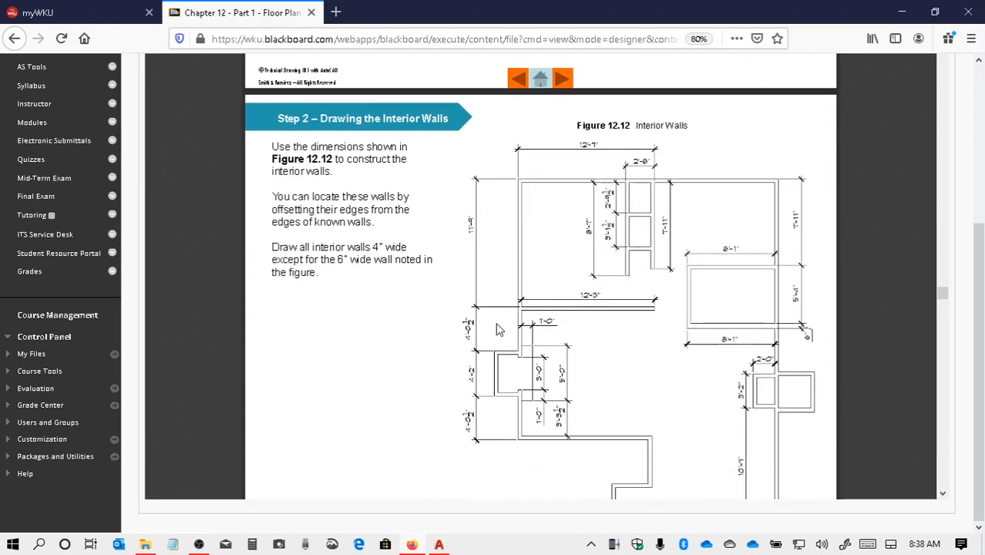
scroll(369, 262, "down", 9)
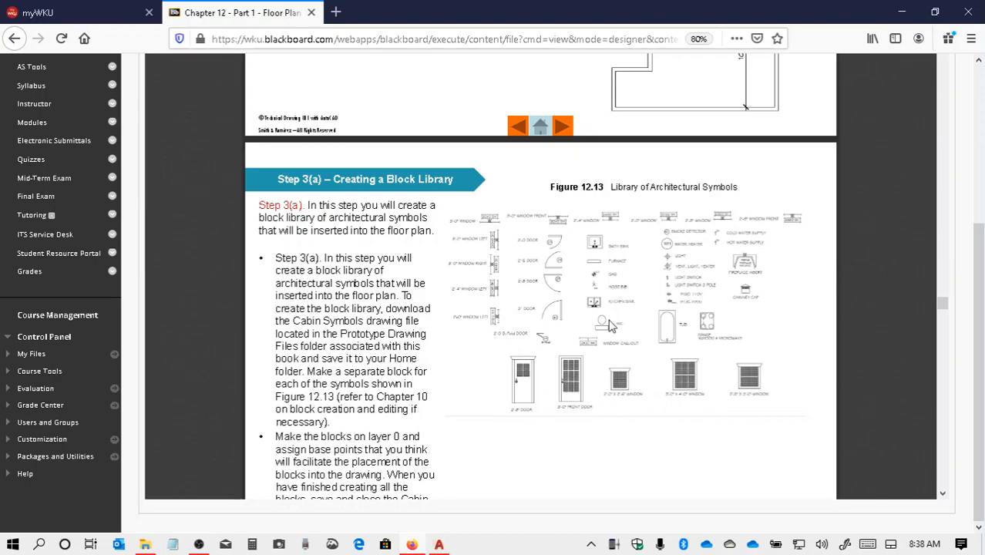
scroll(668, 336, "up", 5)
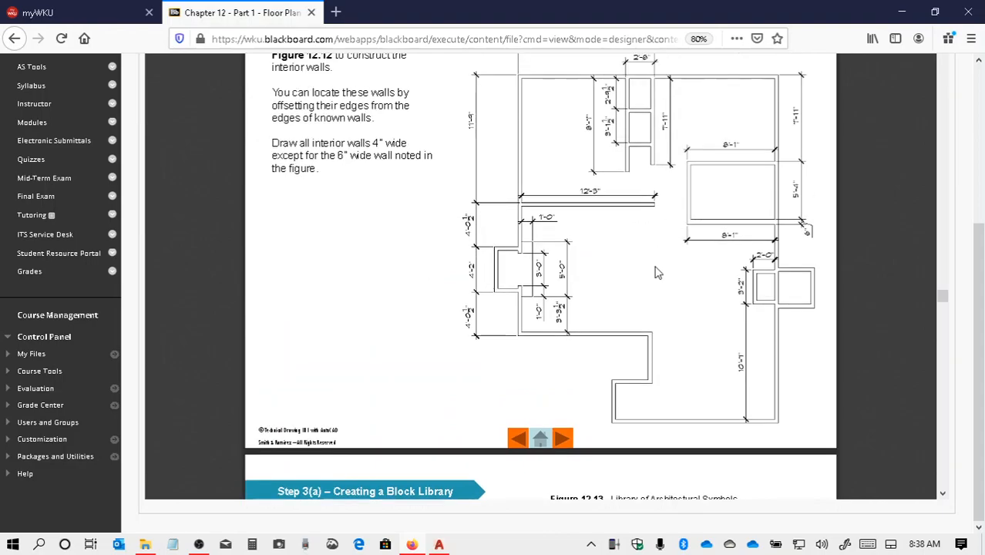
scroll(462, 281, "up", 3)
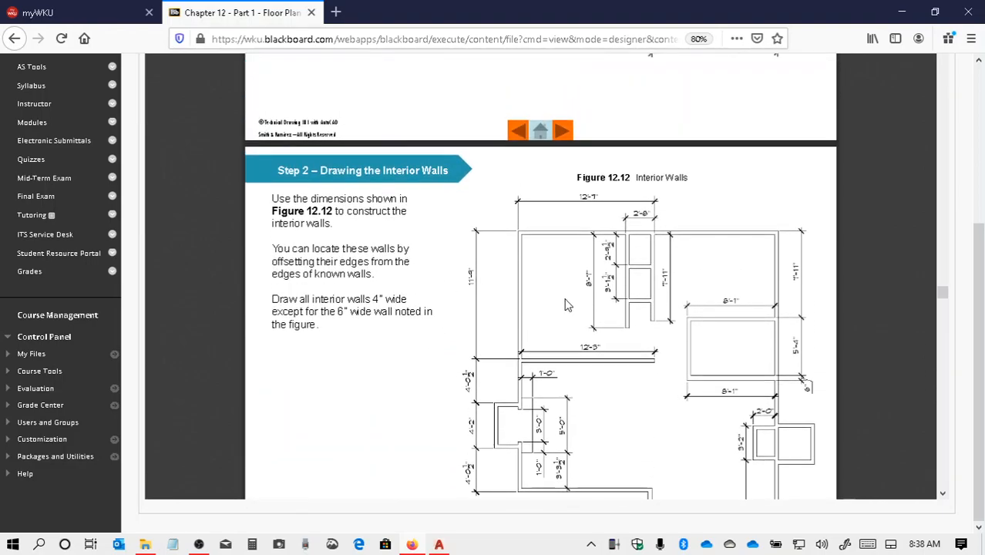
scroll(696, 337, "down", 1)
scroll(629, 306, "down", 2)
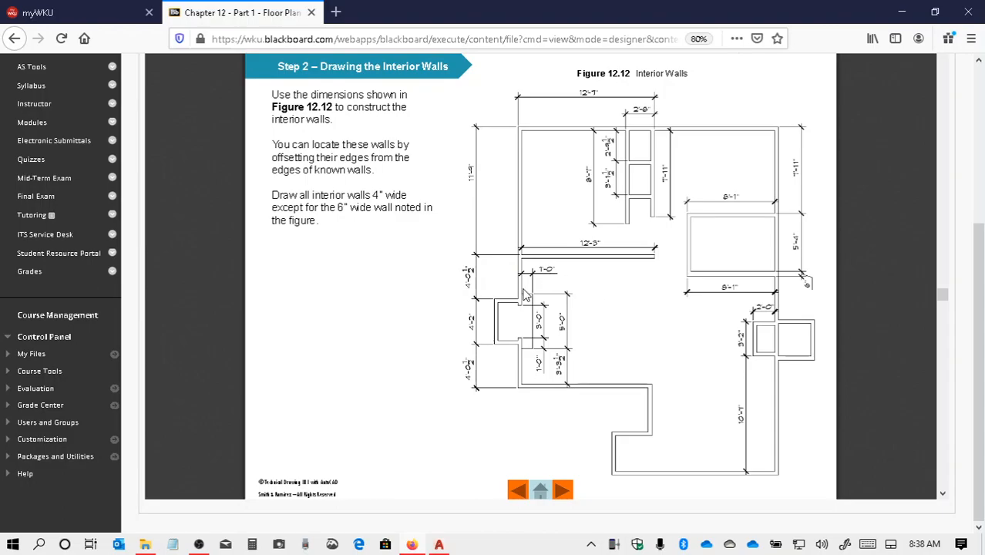
scroll(524, 297, "up", 1)
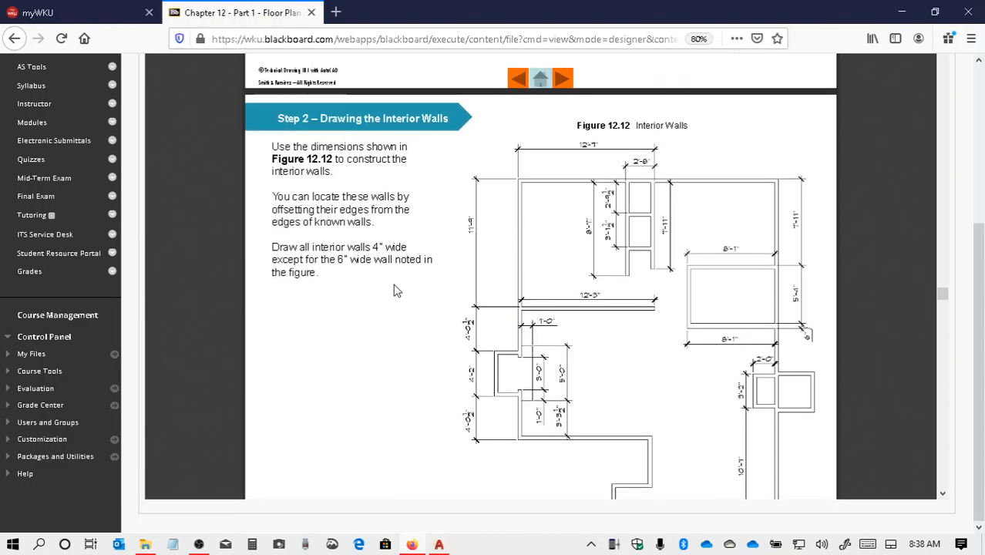
- Return to Module 7 and open the Arch Cabin Prototype drawing in AutoCAD as read-only, accepting the opening notices
left_click(14, 38)
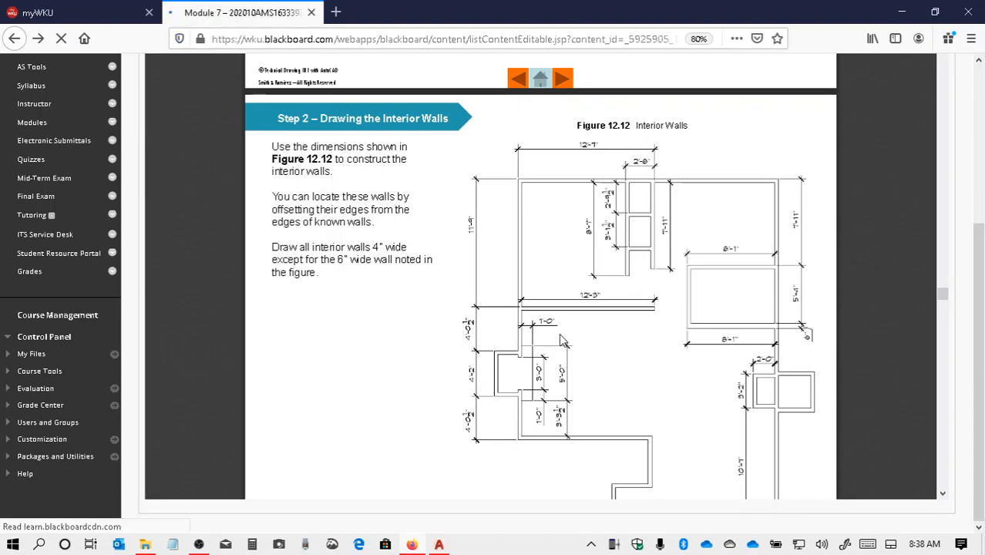
scroll(411, 335, "down", 5)
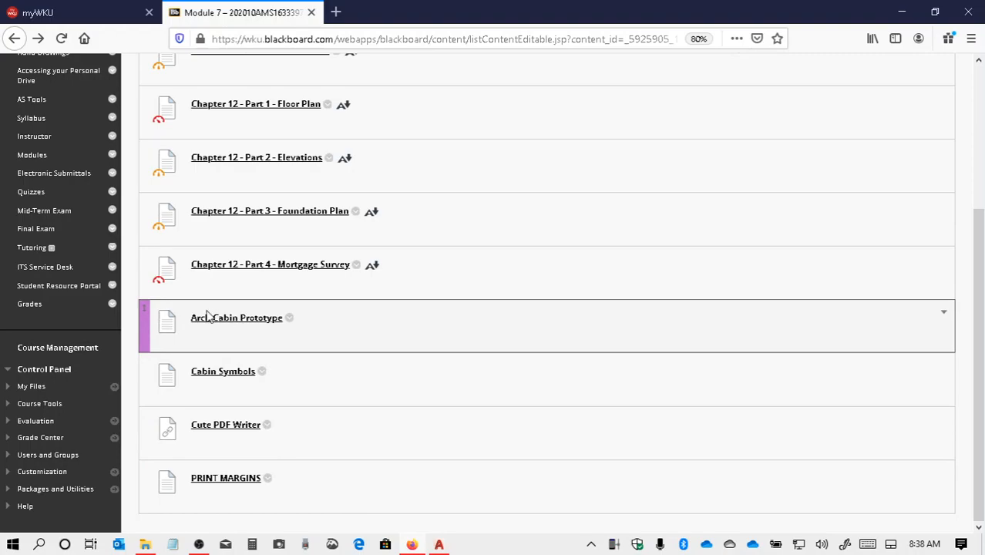
left_click(237, 327)
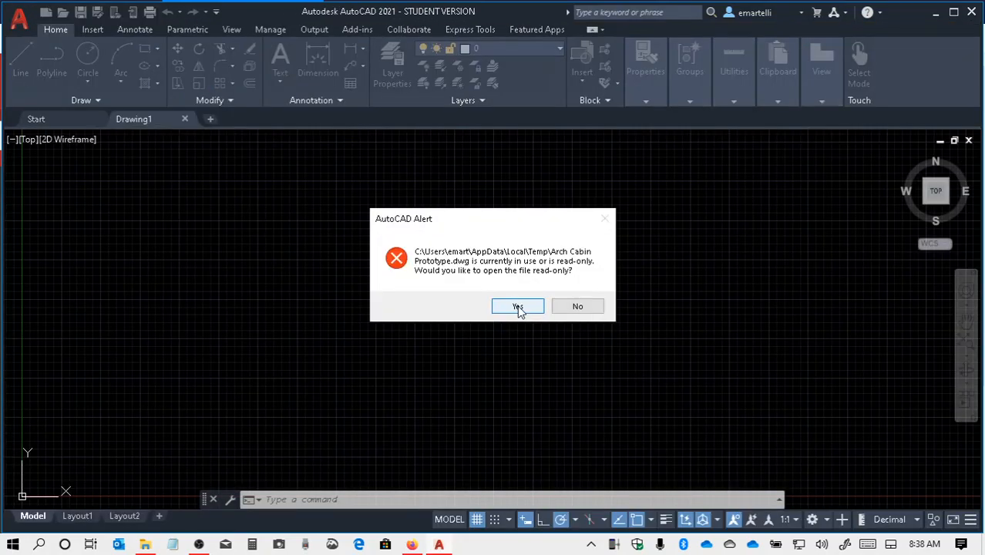
left_click(517, 306)
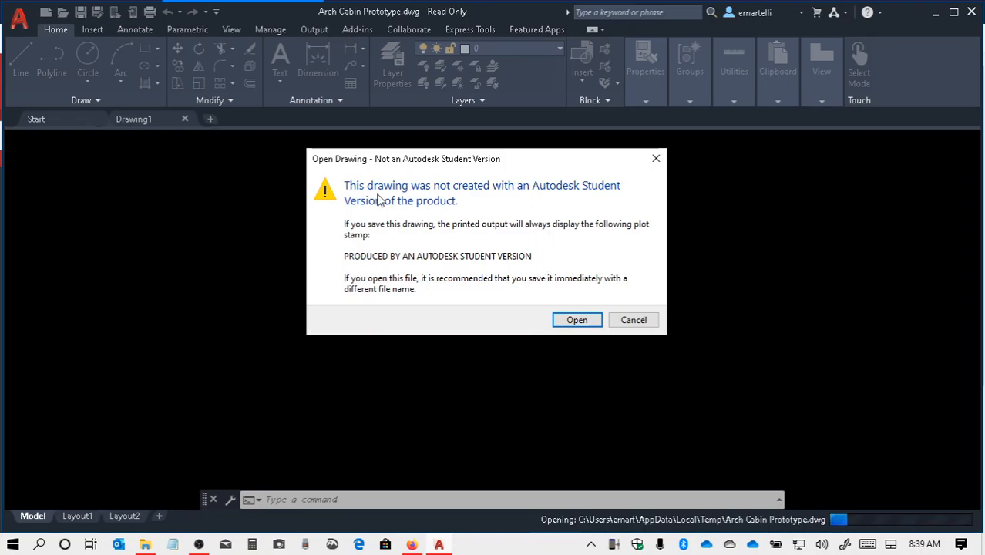
left_click(577, 321)
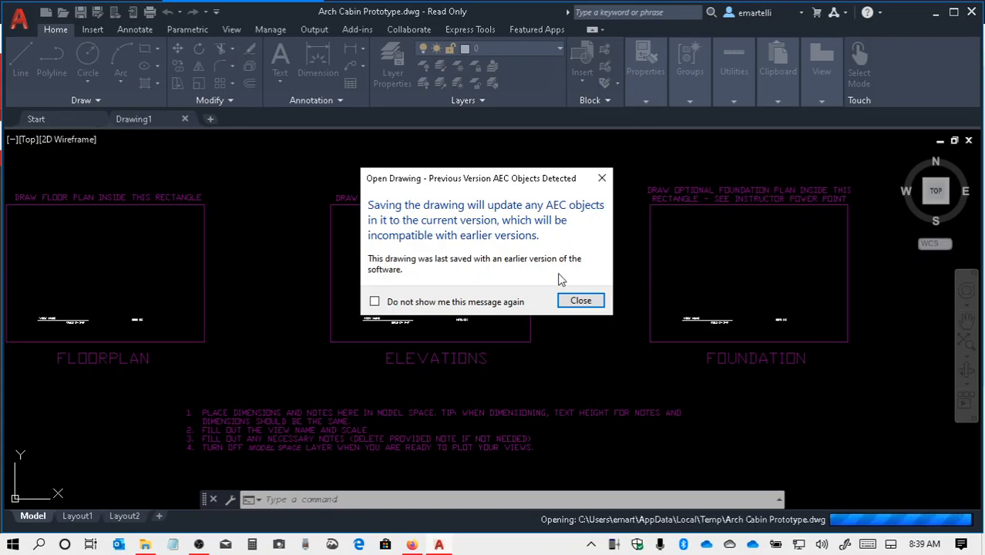
left_click(595, 300)
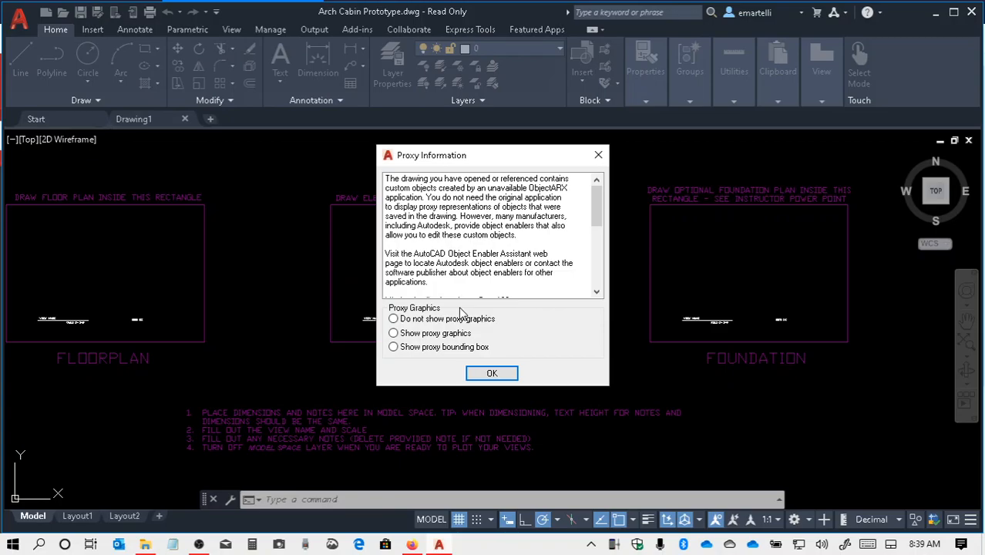
left_click(492, 375)
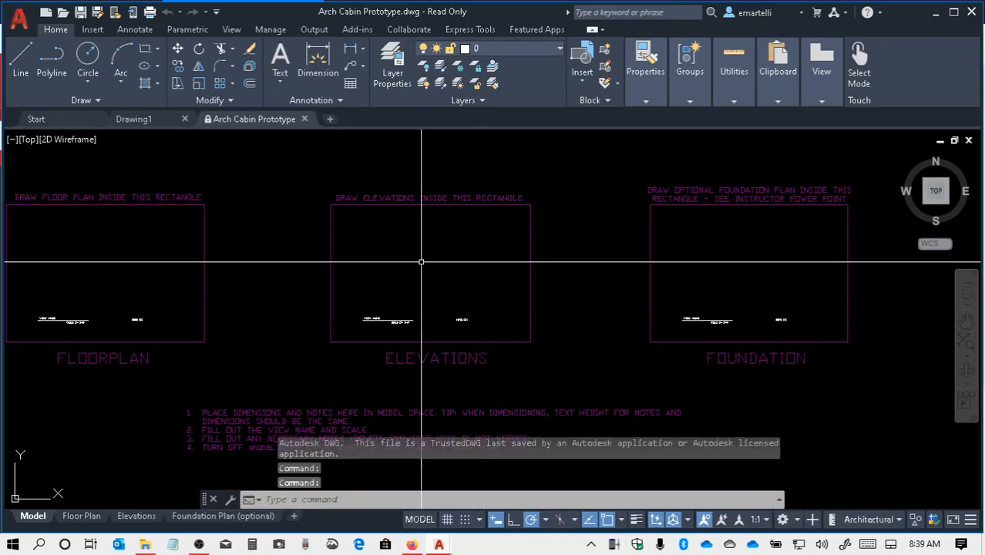
- Save the drawing to the Desktop under a new name made of AMS163, the drafter's surname and CABIN, joined with hyphens
left_click(20, 18)
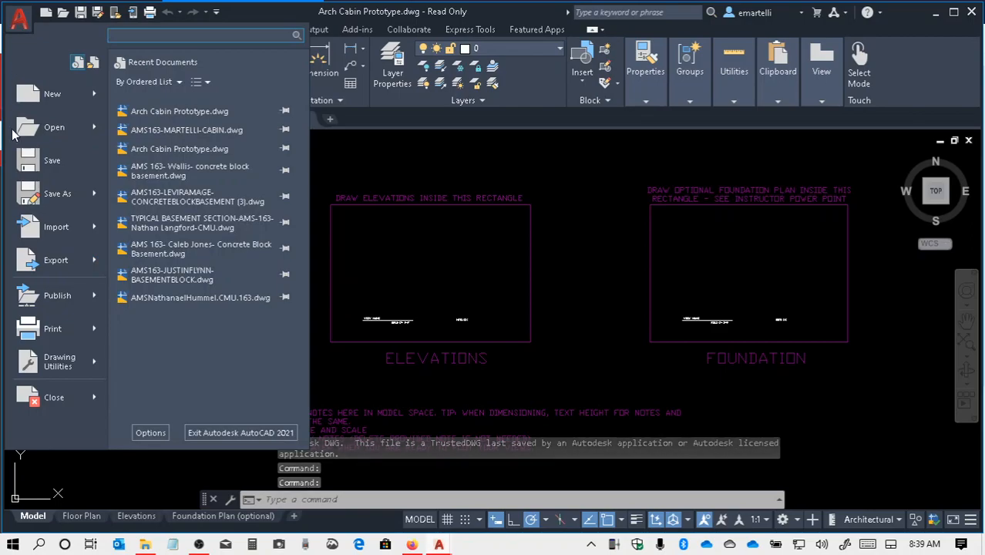
left_click(19, 18)
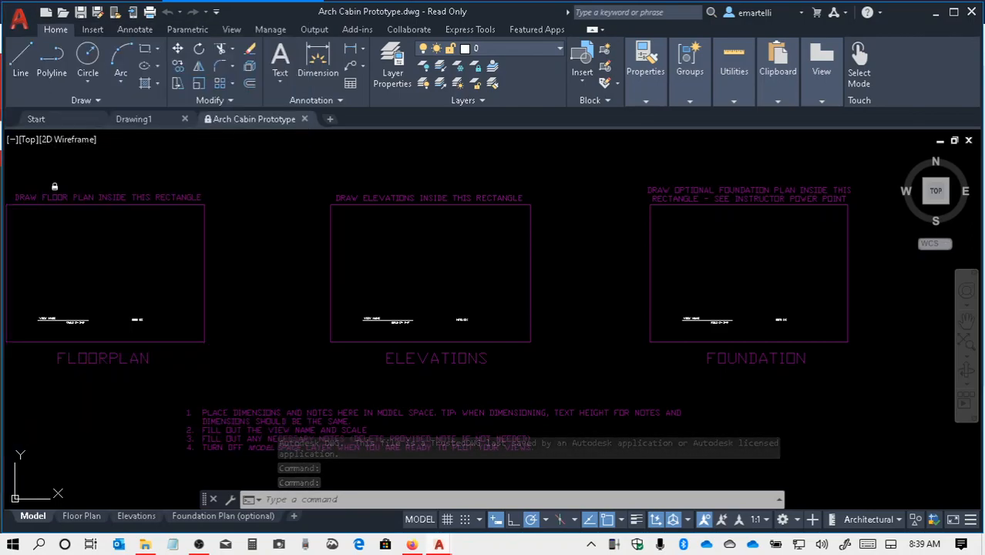
key("ctrl+shift+s")
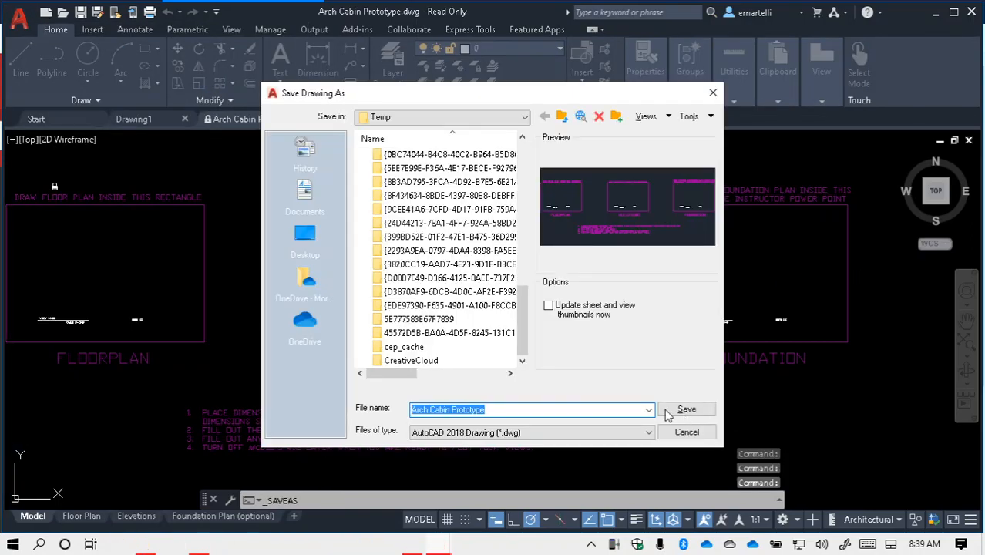
scroll(439, 254, "down", 5)
left_click(305, 236)
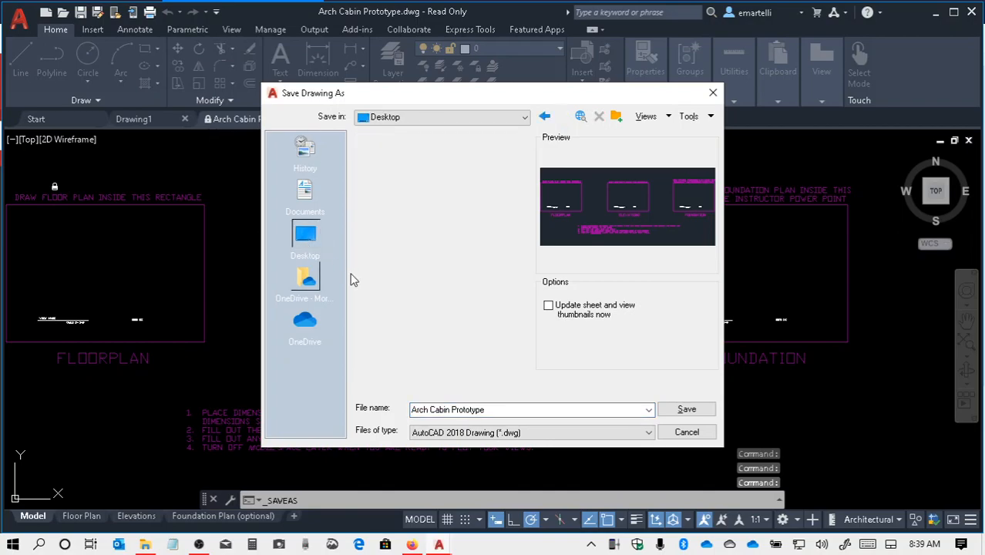
left_click(499, 409)
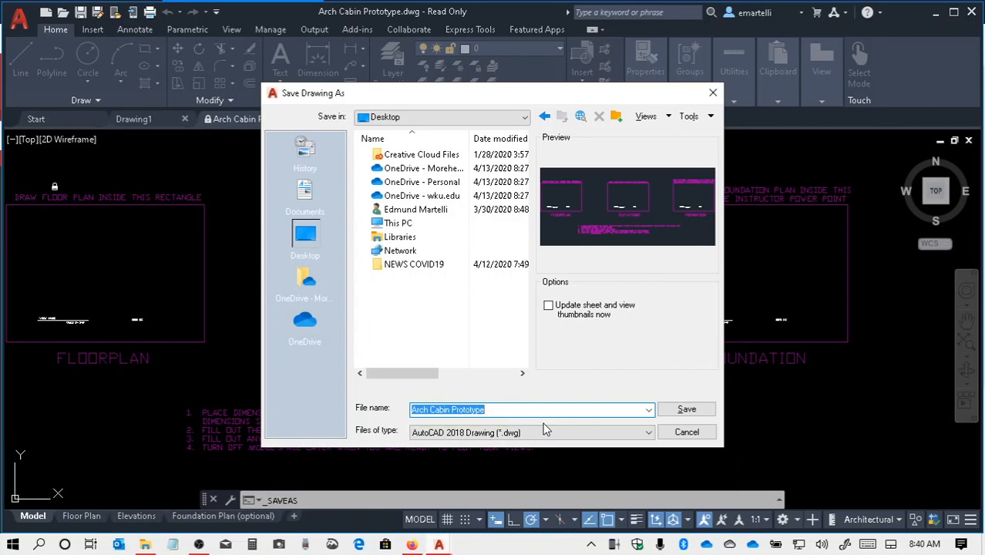
type("AMS163")
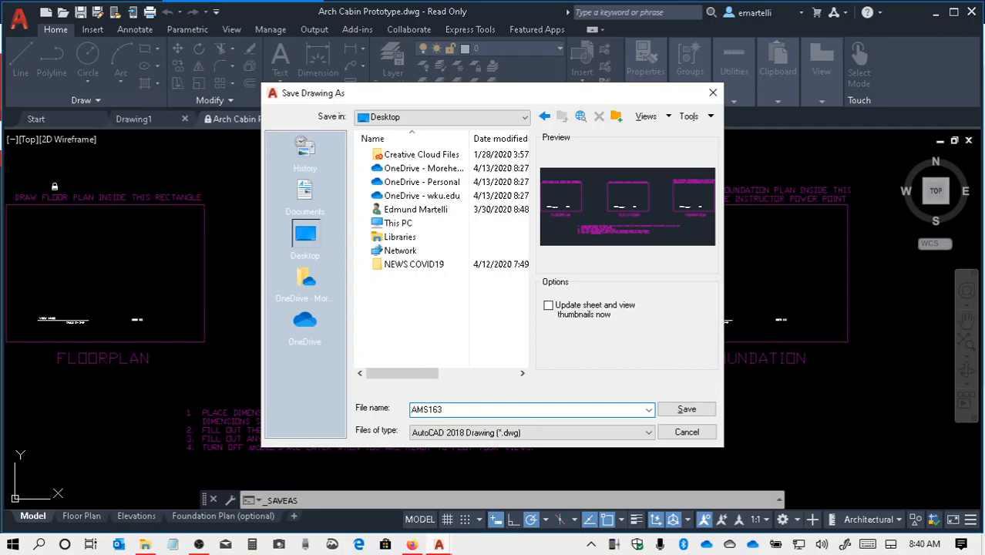
type("-MARTELLI-CABIN")
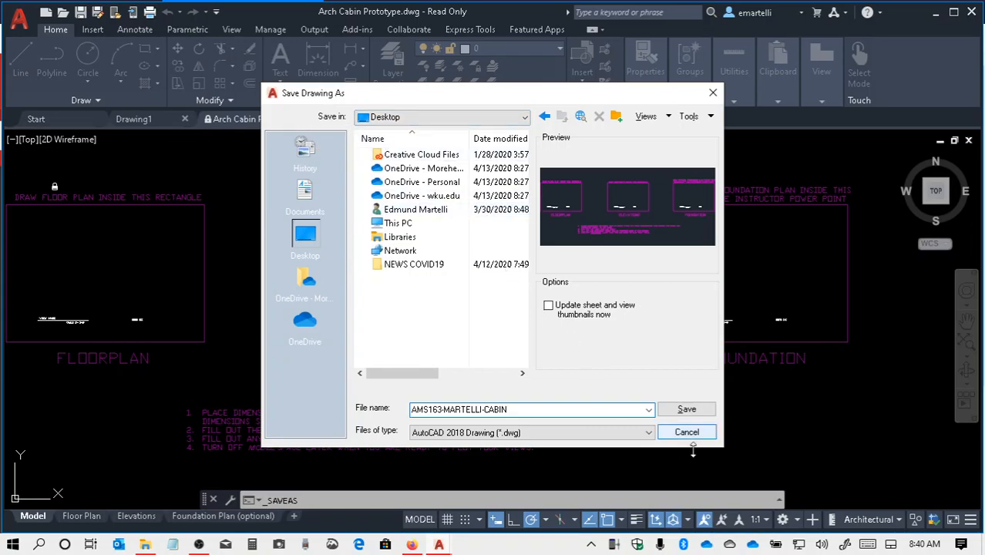
left_click(710, 409)
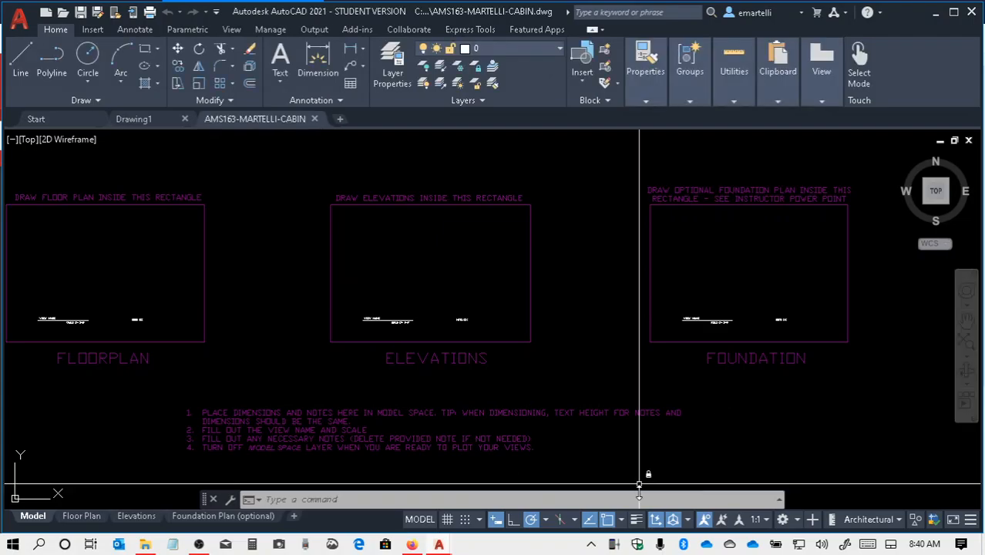
- Enable all object snap modes except Nearest, Apparent intersection and Parallel in the drafting settings
left_click(621, 521)
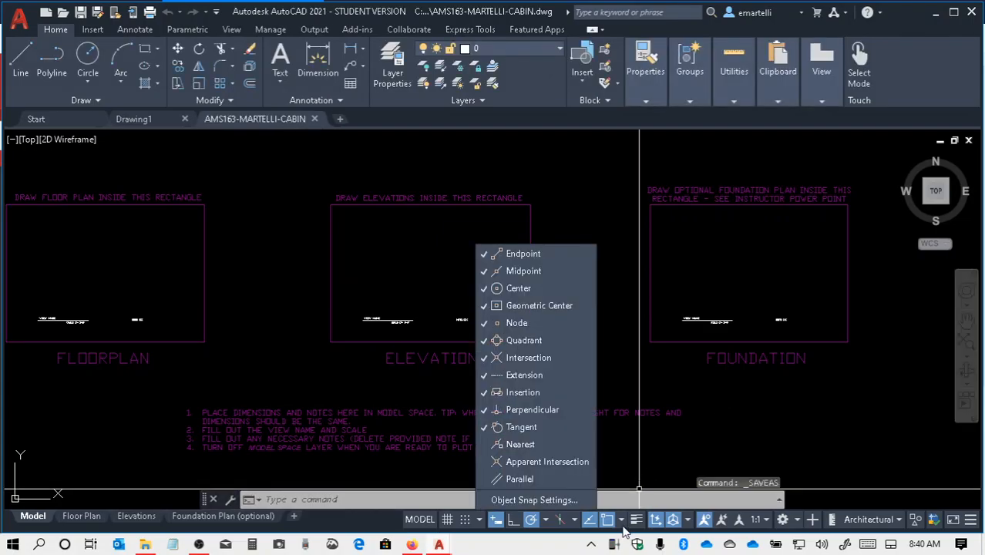
left_click(559, 504)
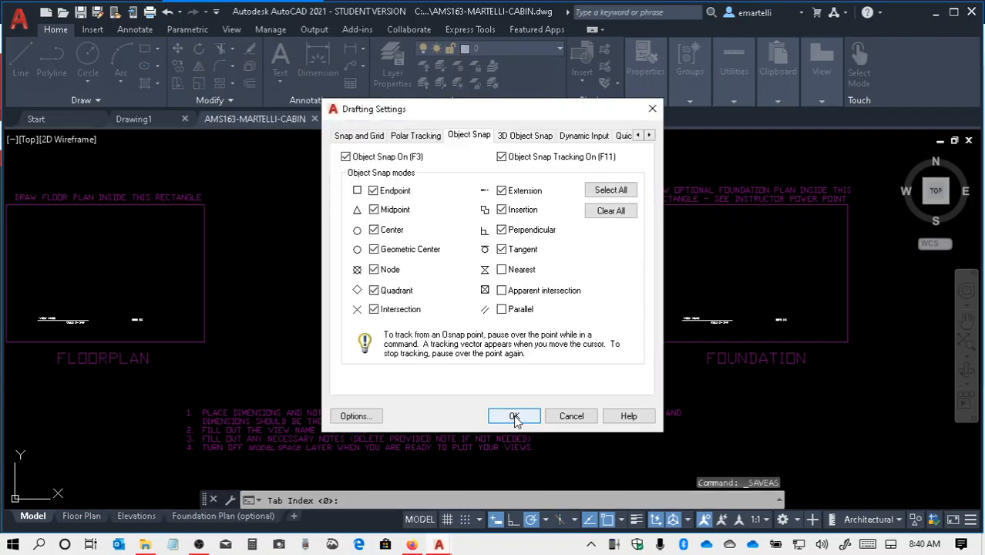
left_click(608, 190)
left_click(502, 269)
left_click(502, 290)
left_click(501, 309)
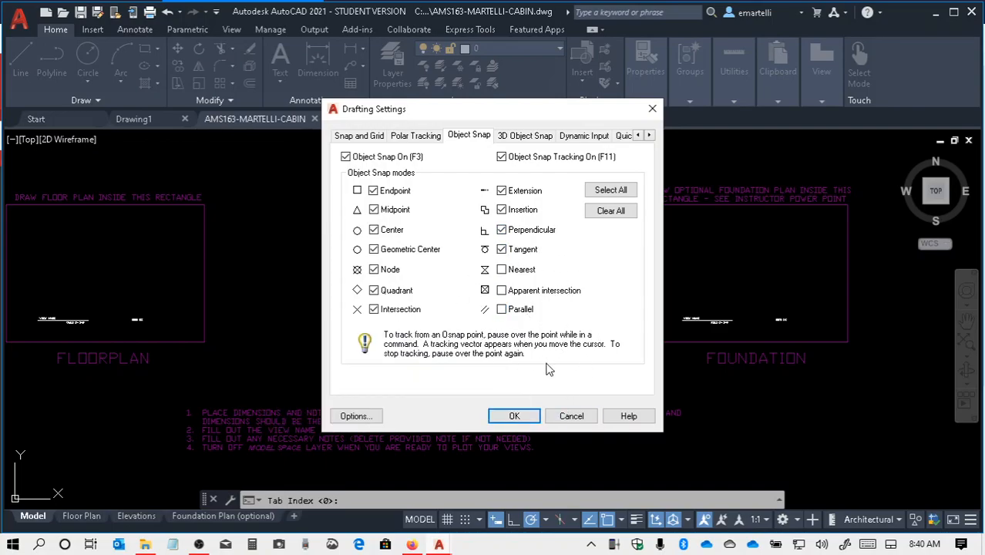
left_click(515, 417)
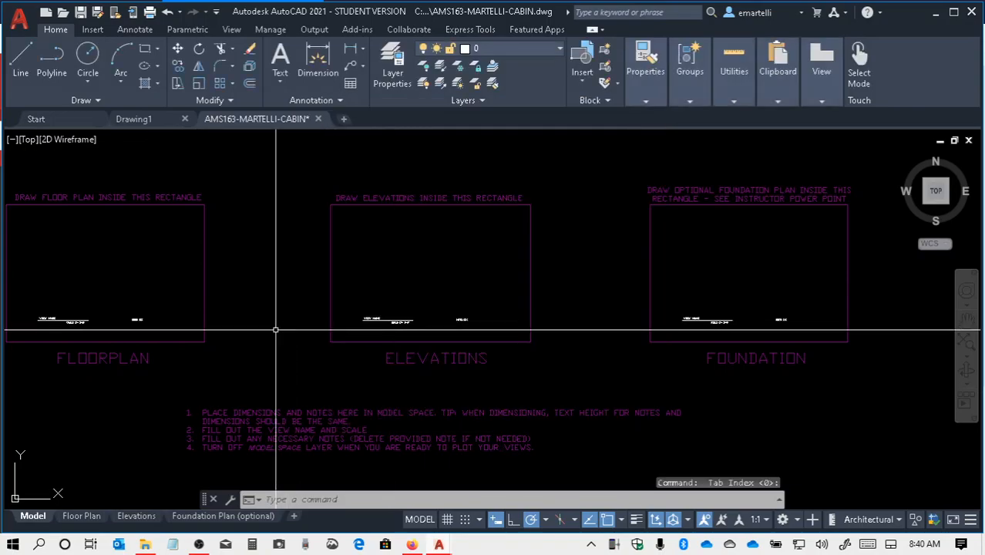
- Examine the floor plan frame in model space, including its heading, view name, scale and note placeholders
mouse_move(281, 310)
middle_mouse_down()
mouse_move(396, 307)
mouse_move(220, 282)
mouse_move(493, 297)
mouse_move(480, 308)
mouse_move(640, 394)
middle_mouse_up()
scroll(410, 346, "up", 5)
scroll(410, 346, "down", 5)
scroll(452, 296, "down", 2)
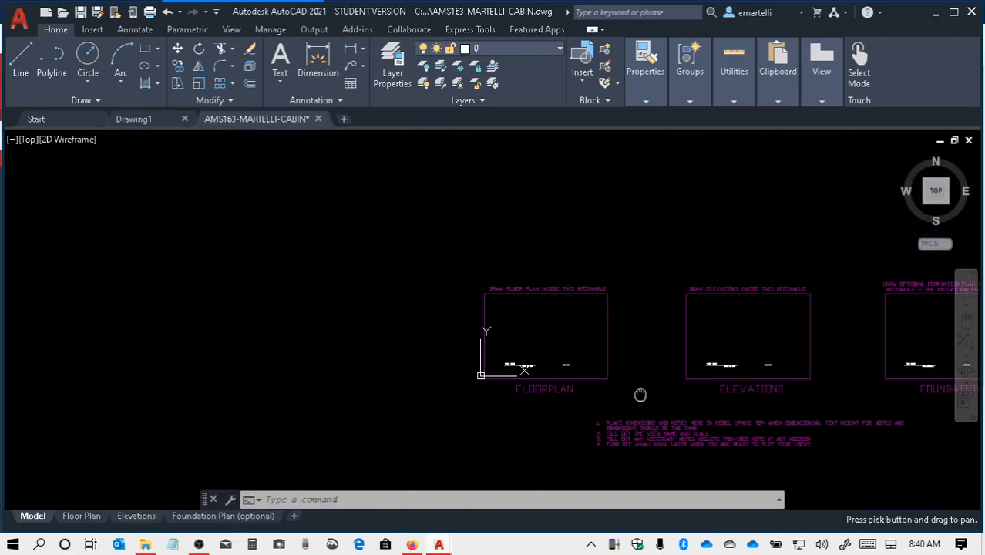
scroll(550, 299, "up", 8)
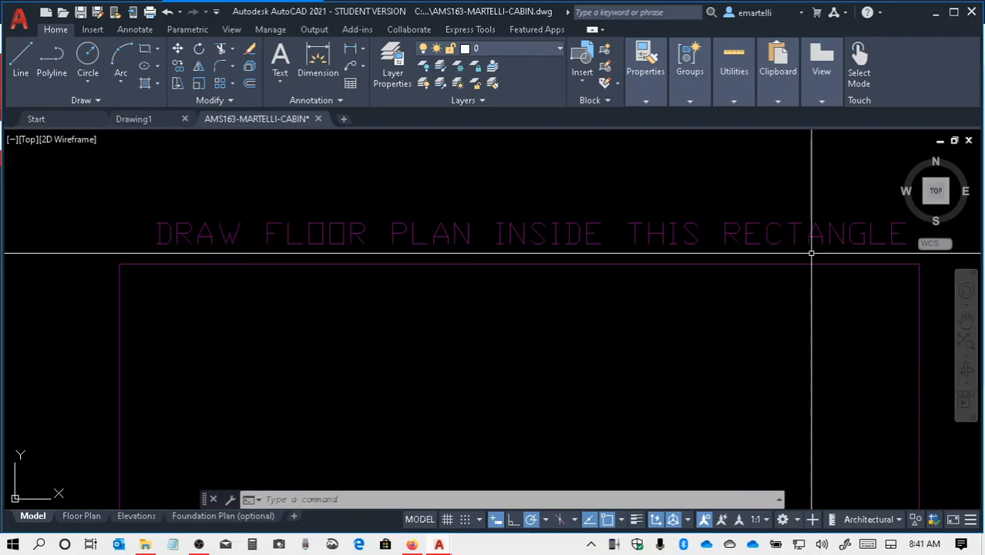
scroll(492, 376, "down", 2)
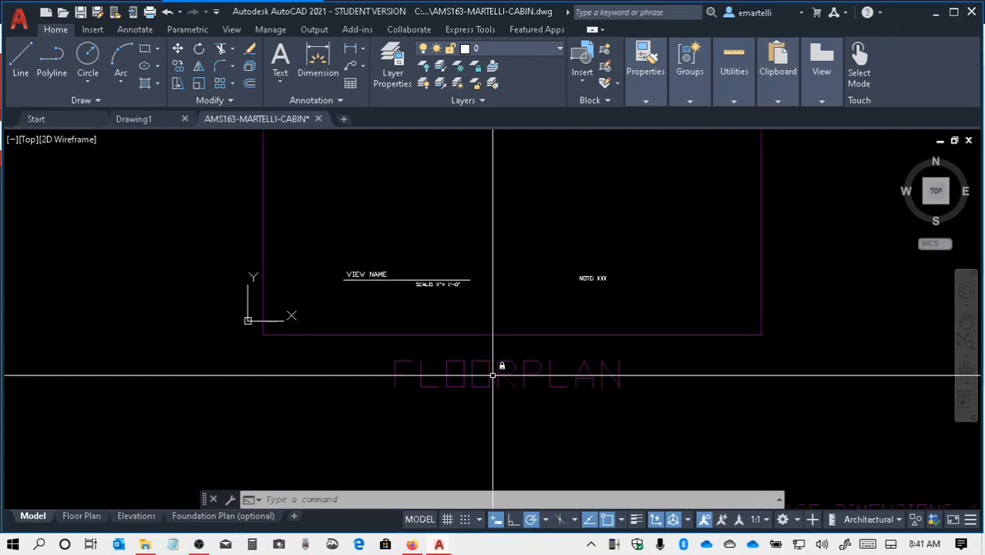
middle_click_drag(460, 264, 406, 386)
scroll(416, 260, "down", 1)
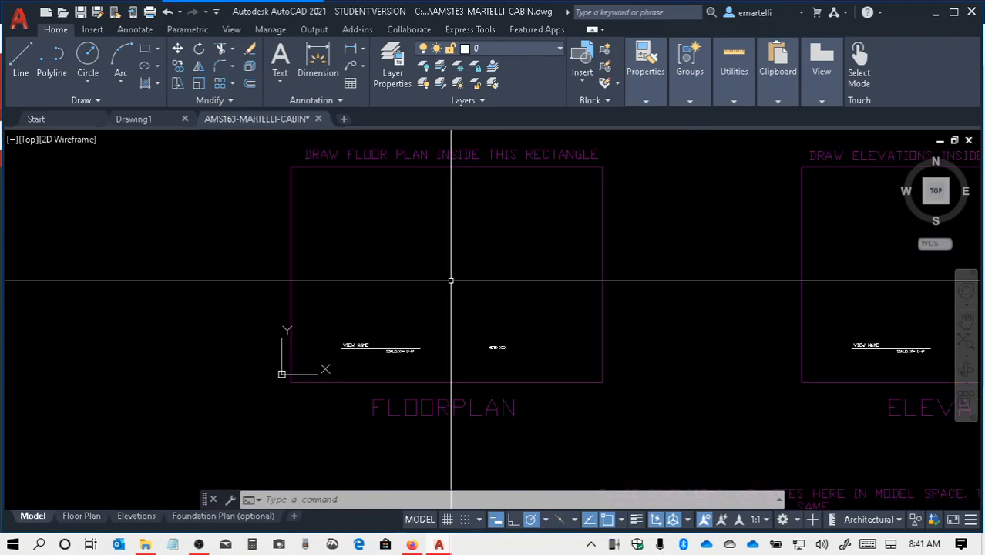
- Switch to the browser, go back to Module 7 and open the Chapter 12 - Part 1 - Floor Plan document
left_click(411, 545)
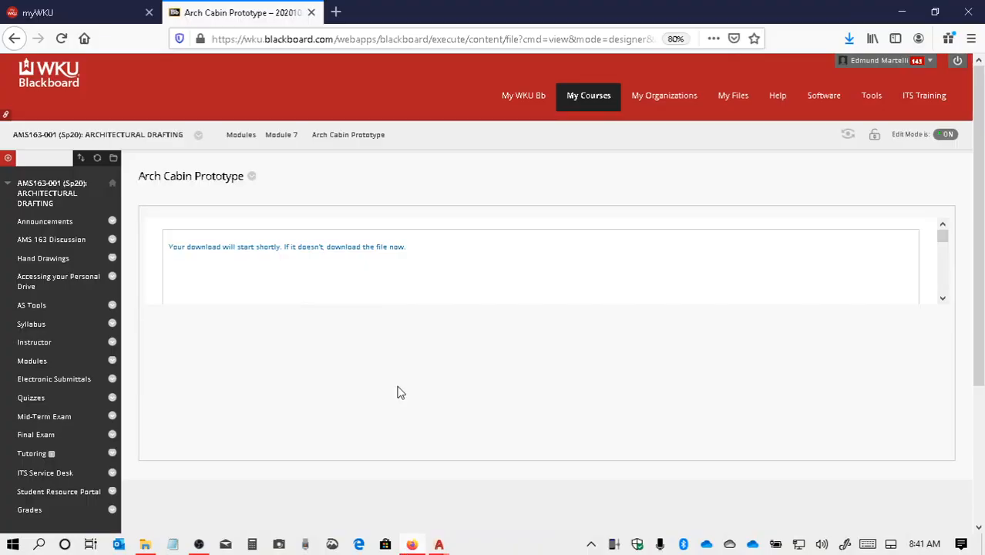
left_click(14, 39)
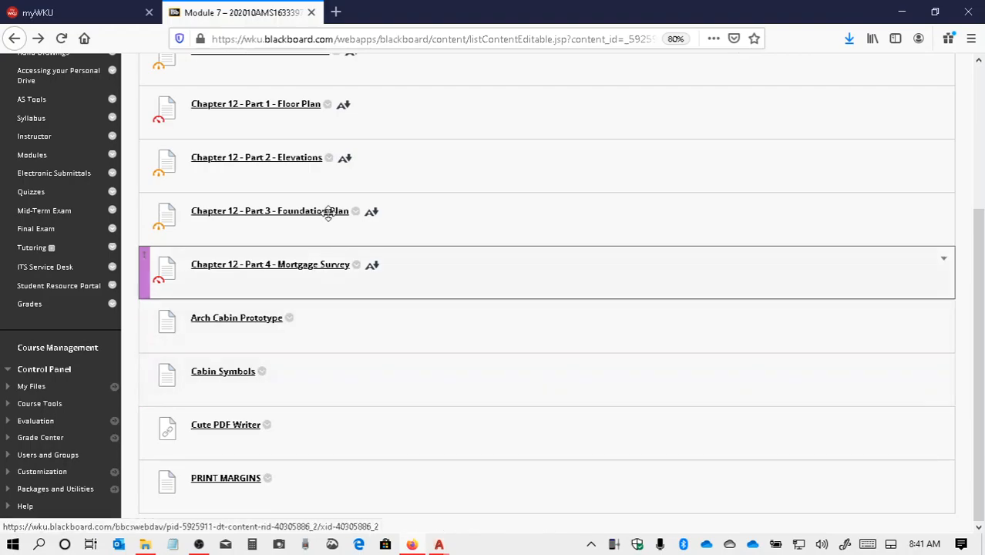
left_click(260, 111)
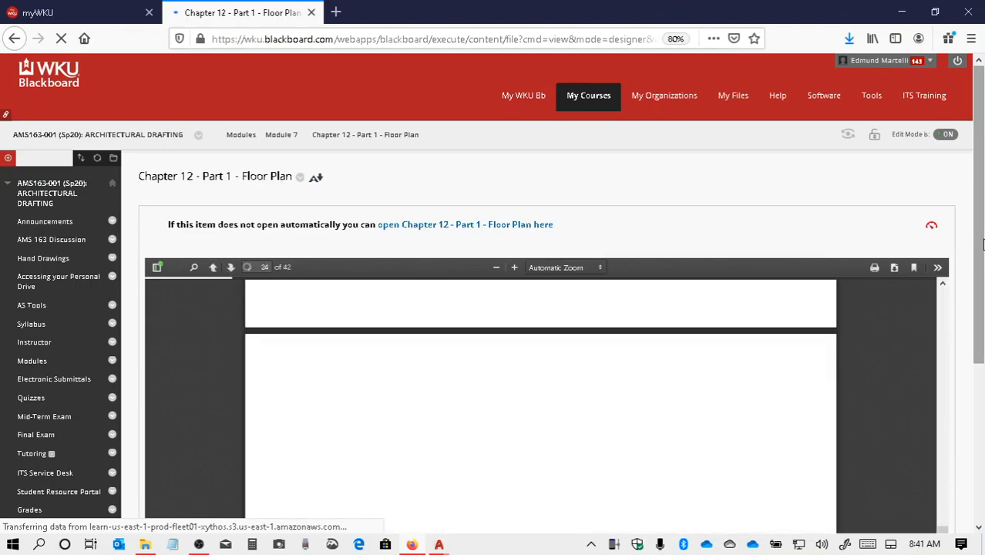
- Look through the floor plan pages covering the fireplace details and the Step 2 interior wall dimensions in Figure 12.12
scroll(974, 296, "down", 1)
scroll(974, 296, "down", 3)
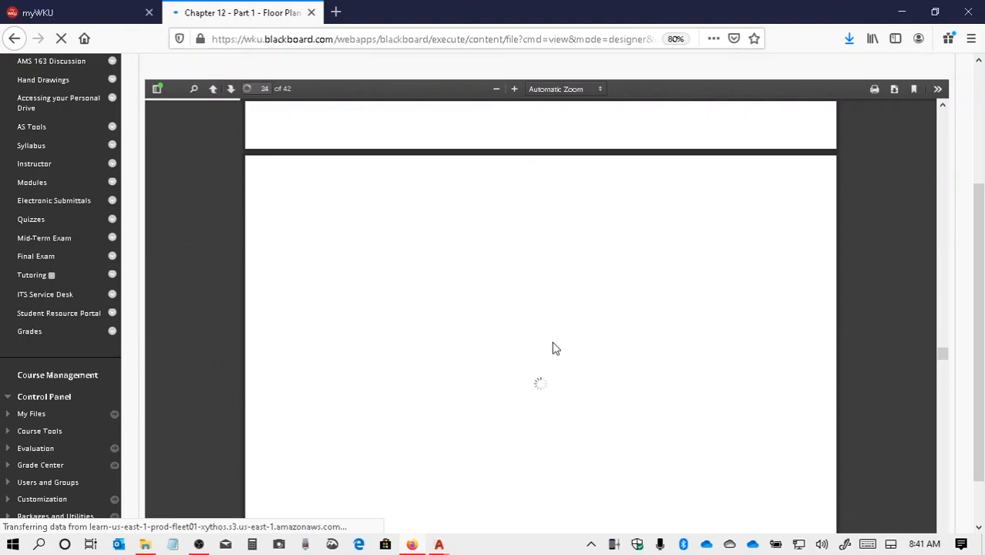
scroll(555, 348, "down", 10)
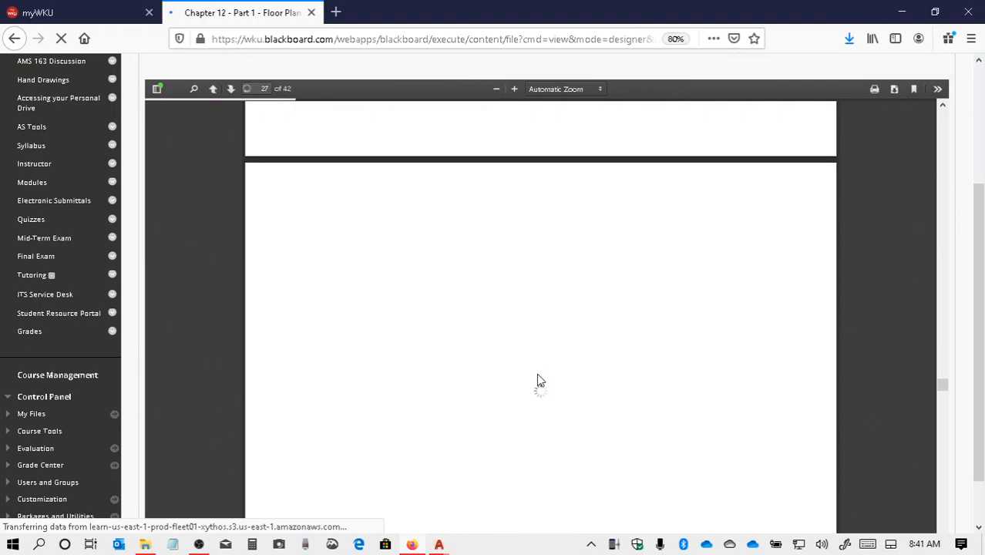
scroll(540, 380, "down", 10)
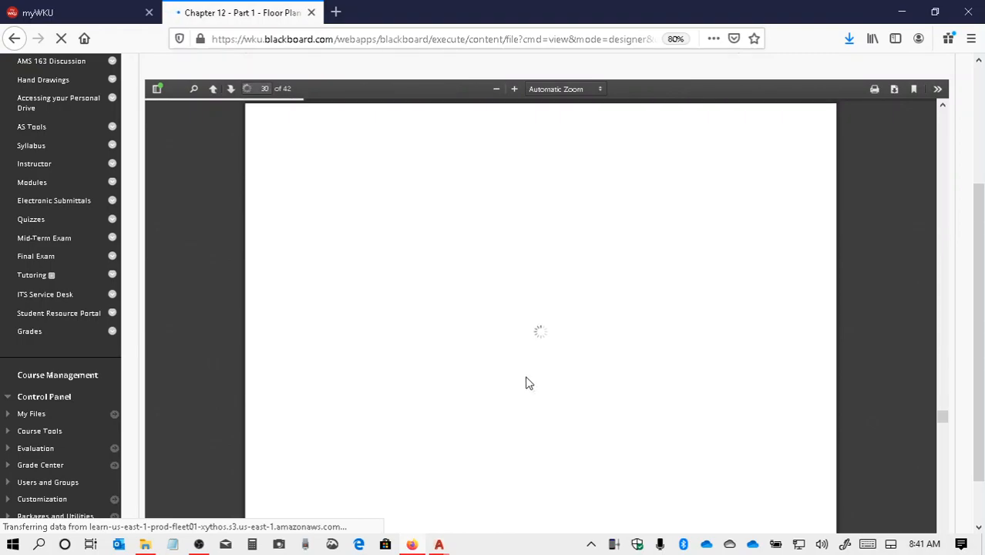
scroll(572, 308, "down", 3)
scroll(572, 308, "down", 3)
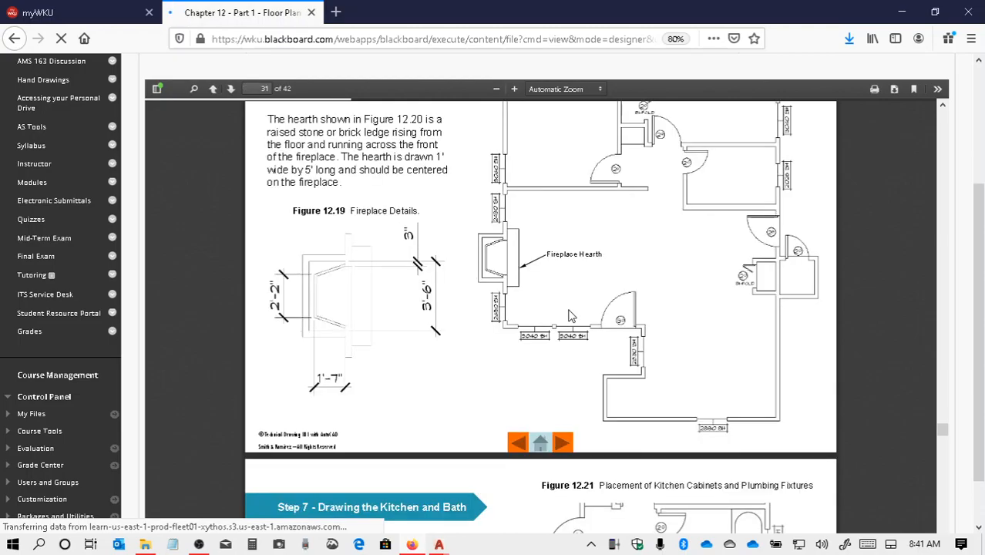
scroll(541, 424, "up", 12)
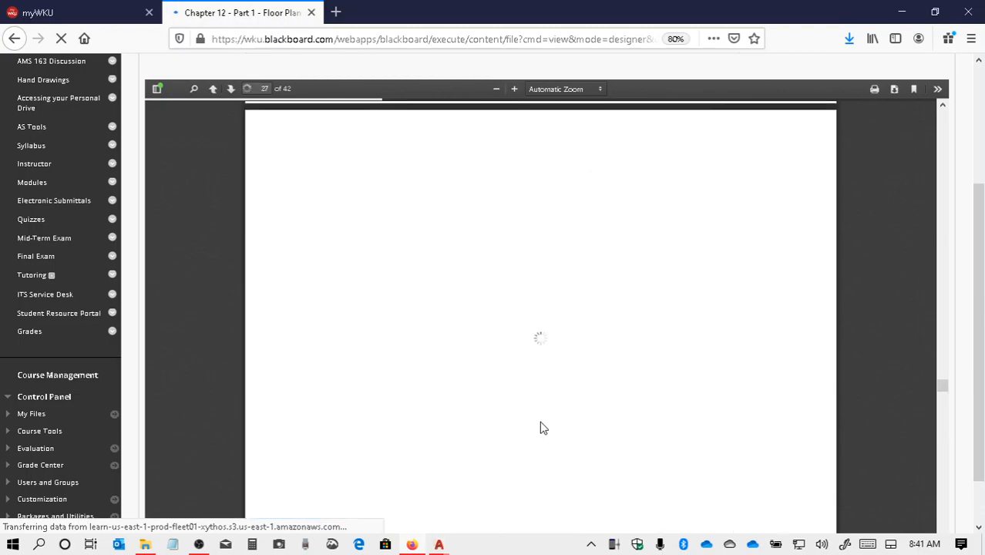
scroll(541, 430, "up", 9)
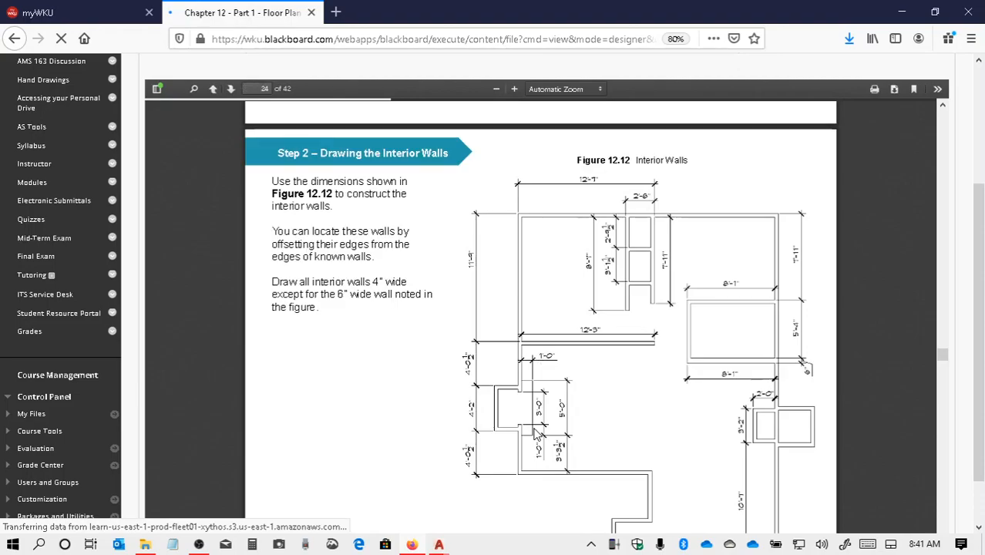
- Read the Getting Started page's layer list and frame layout, comparing it with the cabin drawing in AutoCAD
scroll(538, 434, "up", 9)
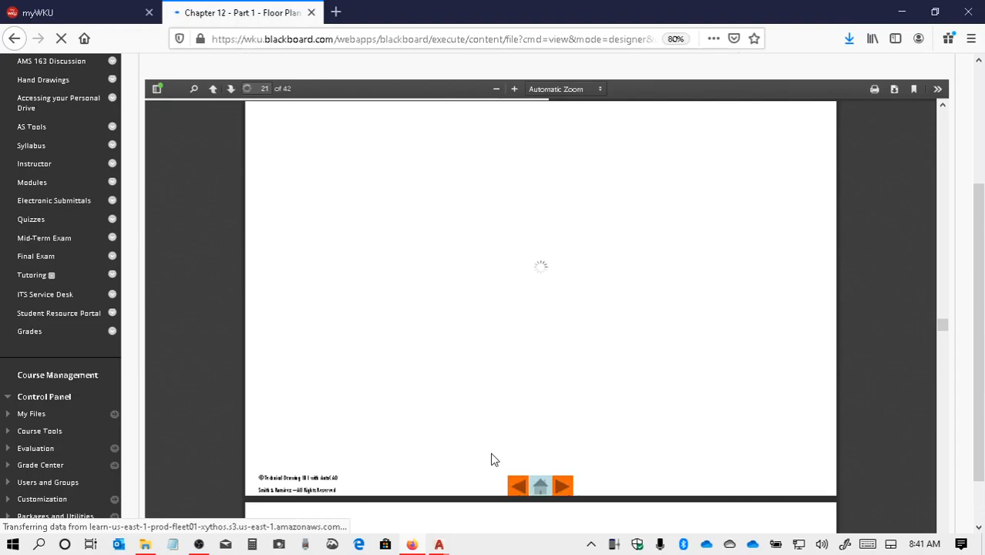
scroll(494, 460, "down", 4)
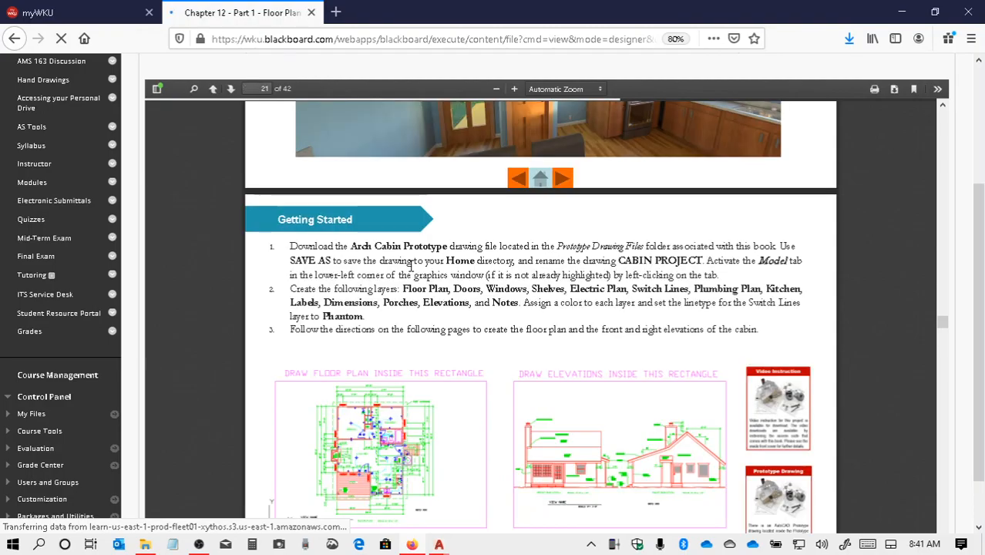
scroll(411, 264, "down", 1)
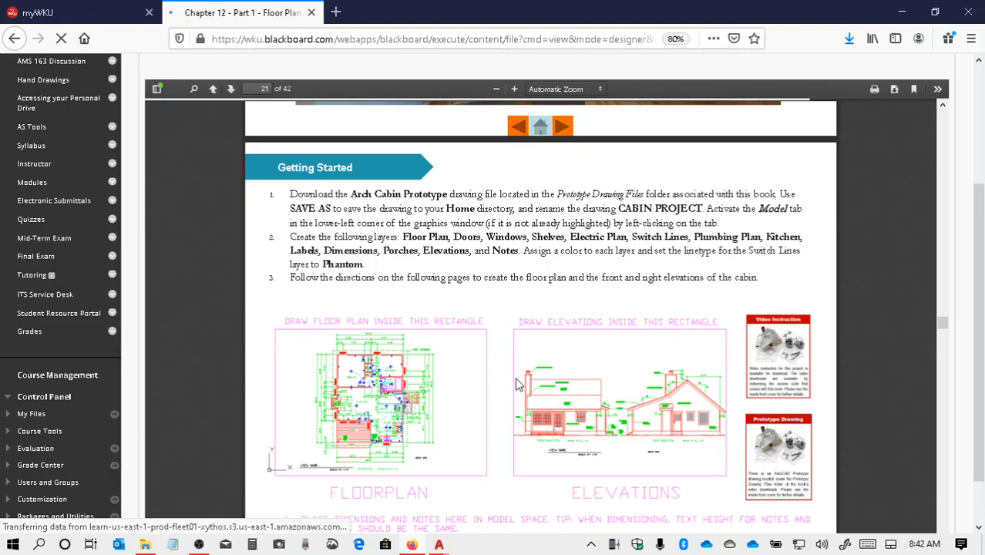
key("alt+Tab")
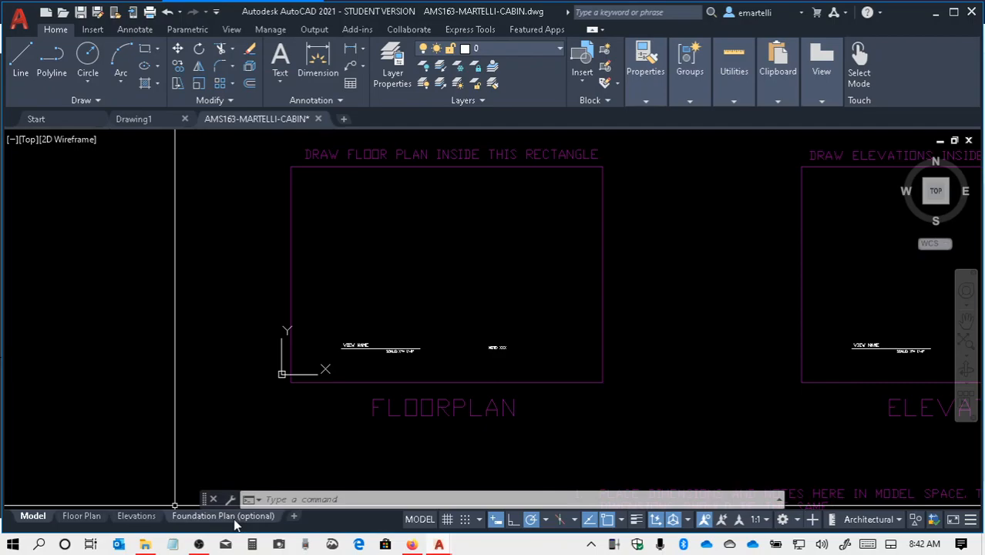
key("alt+Tab")
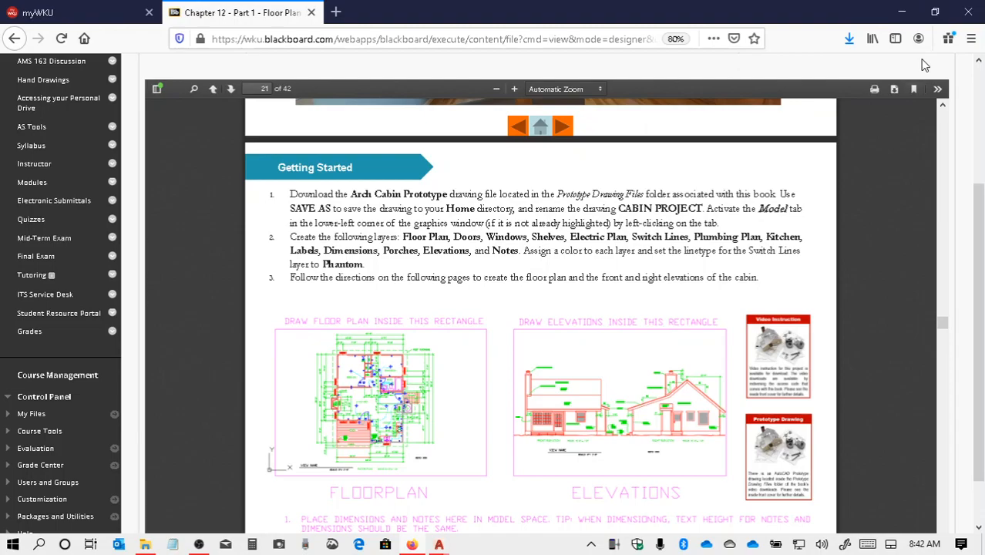
- Return to the cabin drawing in AutoCAD and open the Layer Properties Manager, cancelling any stray selection window
left_click(902, 12)
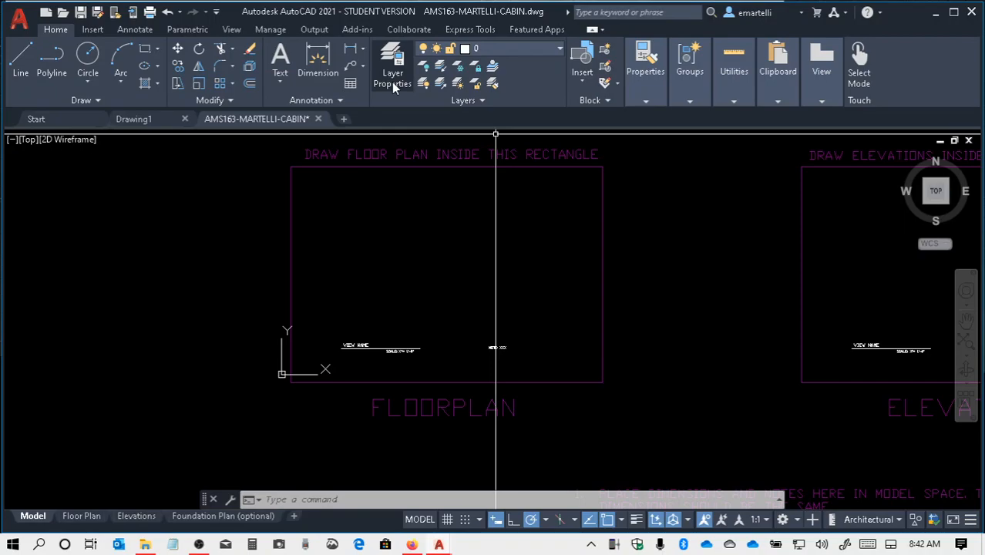
type("la")
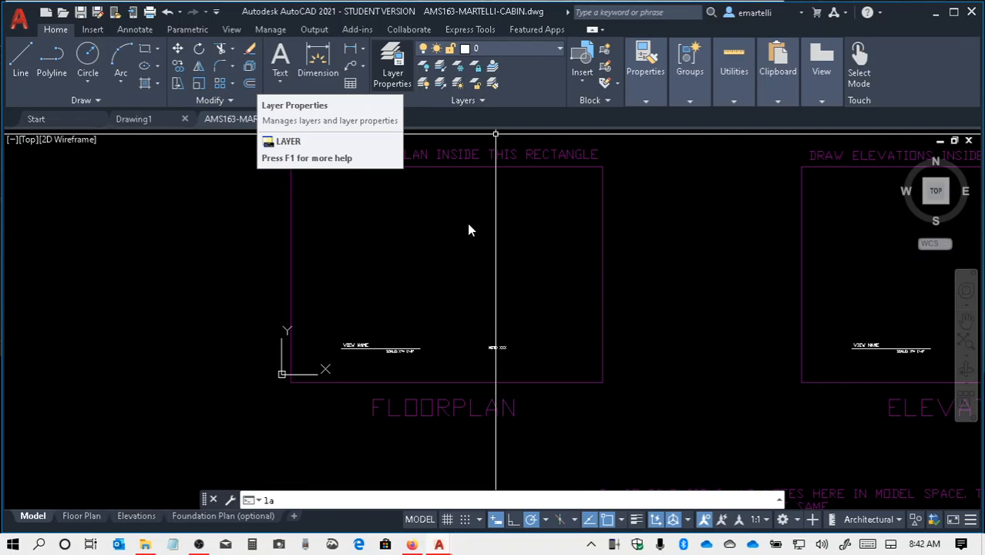
key("Return")
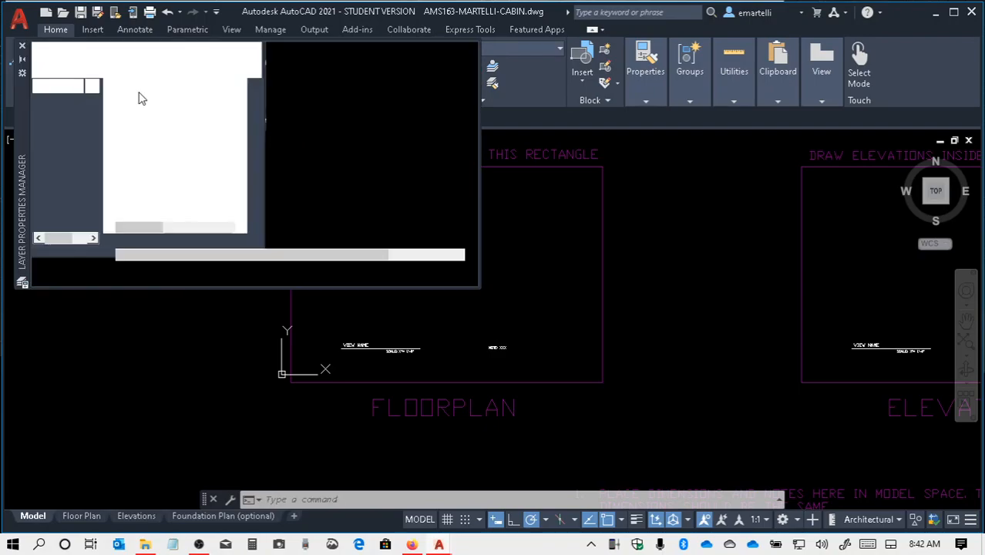
left_click(467, 220)
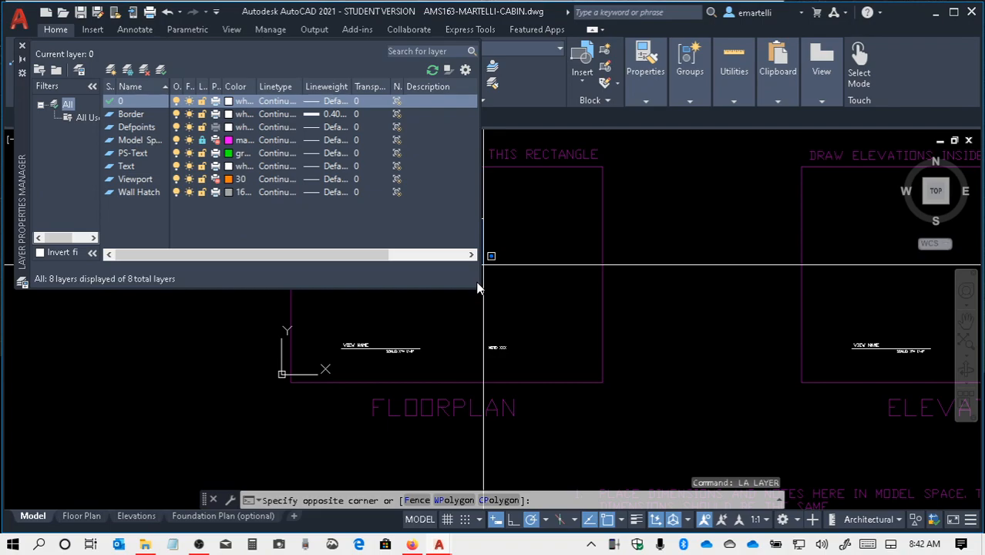
key("Escape")
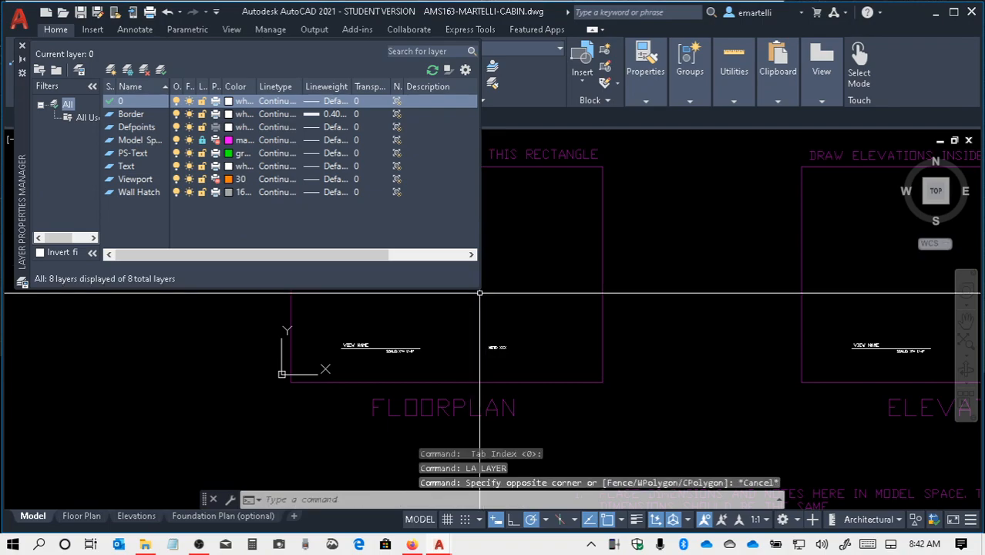
- Enlarge the Layer Properties Manager and create a new layer named WALLS
left_click_drag(479, 291, 623, 397)
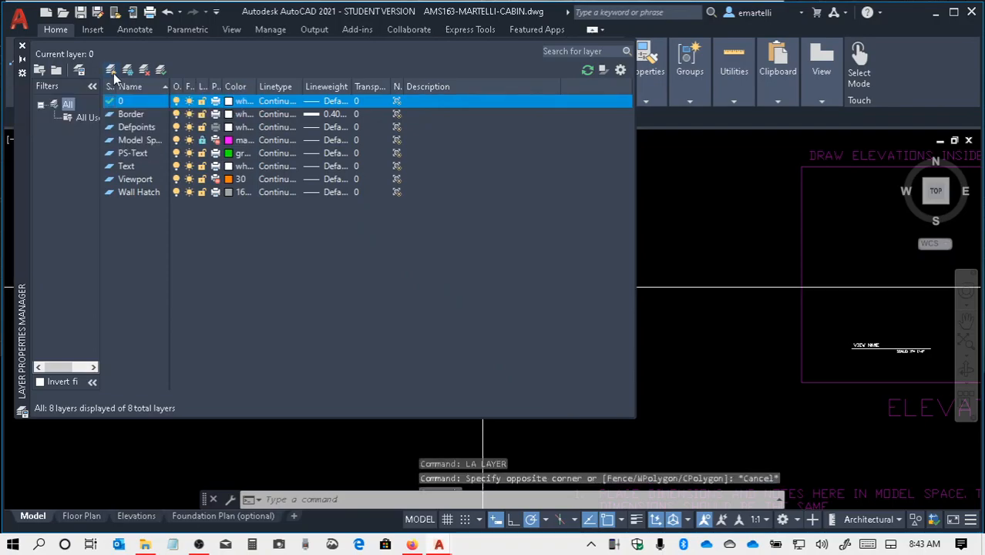
left_click(113, 73)
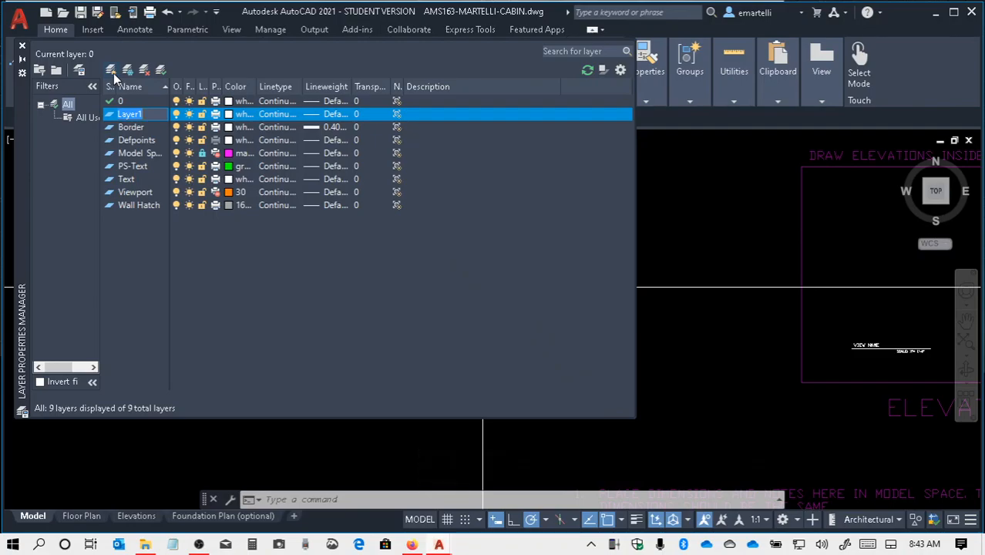
type("WALLS")
key("Return")
- Create two more layers named DOORS and WINDOWS
left_click(111, 70)
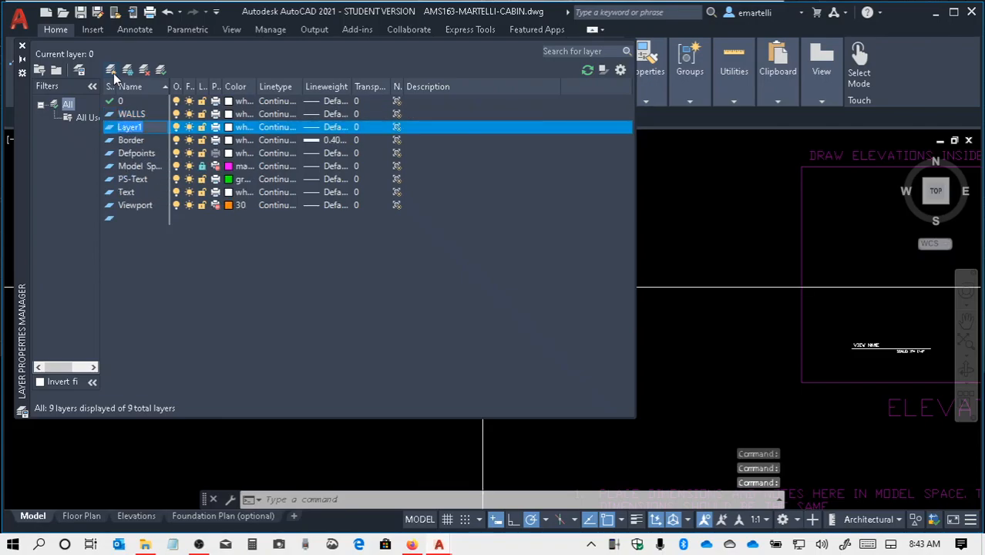
type("DOORS")
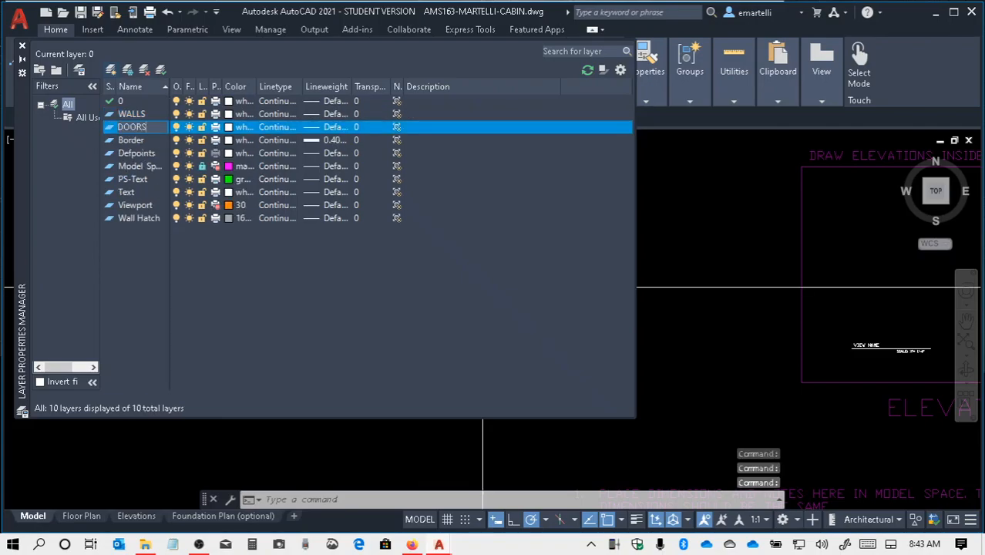
key("Return")
left_click(112, 70)
type("W")
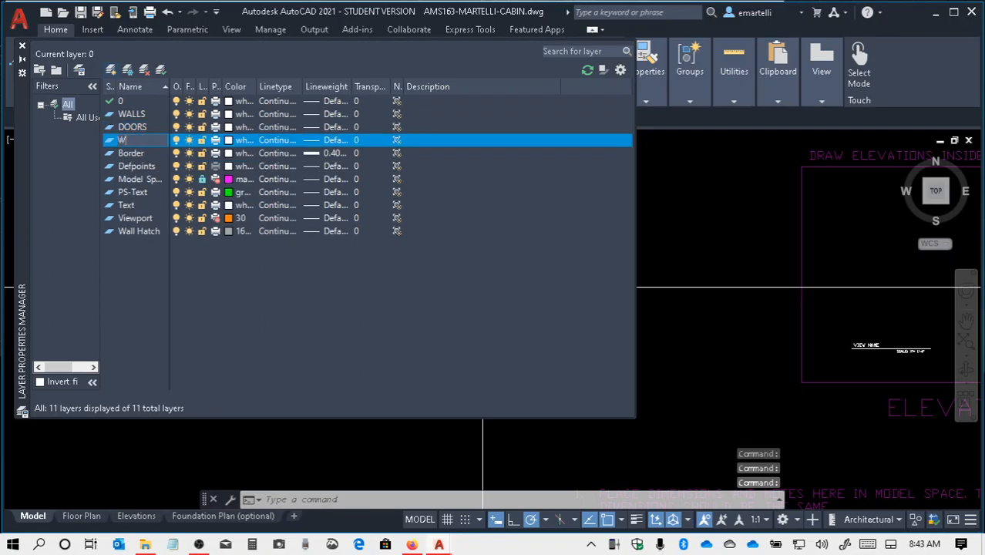
type("INDOWS")
key("Return")
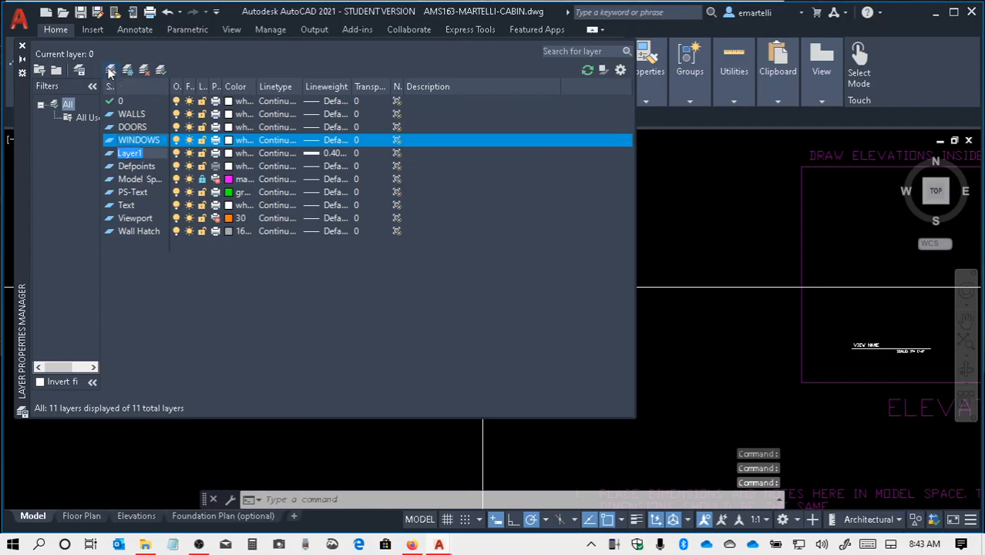
- Create another layer, replacing its draft name CABINETS WALL with CUPBOARD
left_click(112, 70)
type("CABINETS")
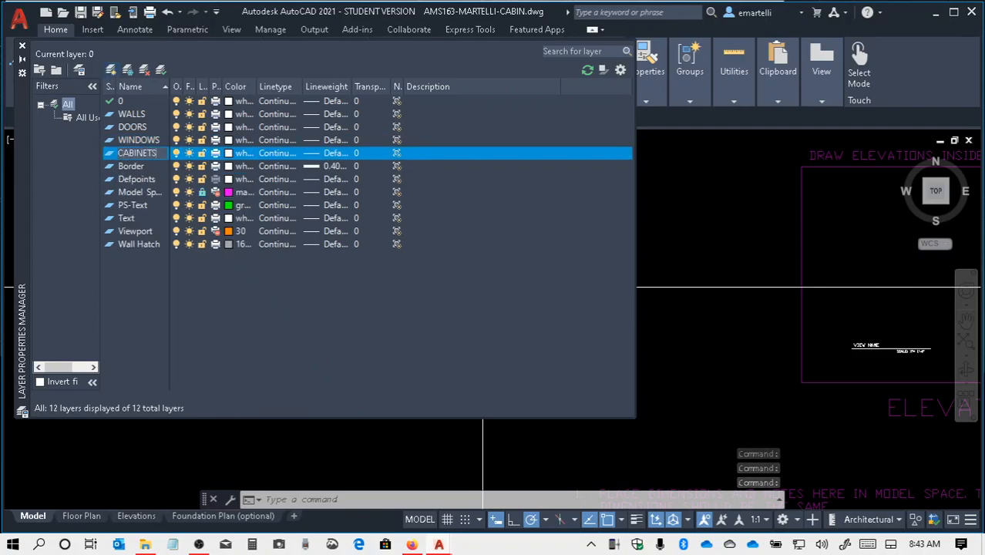
type(" WALL")
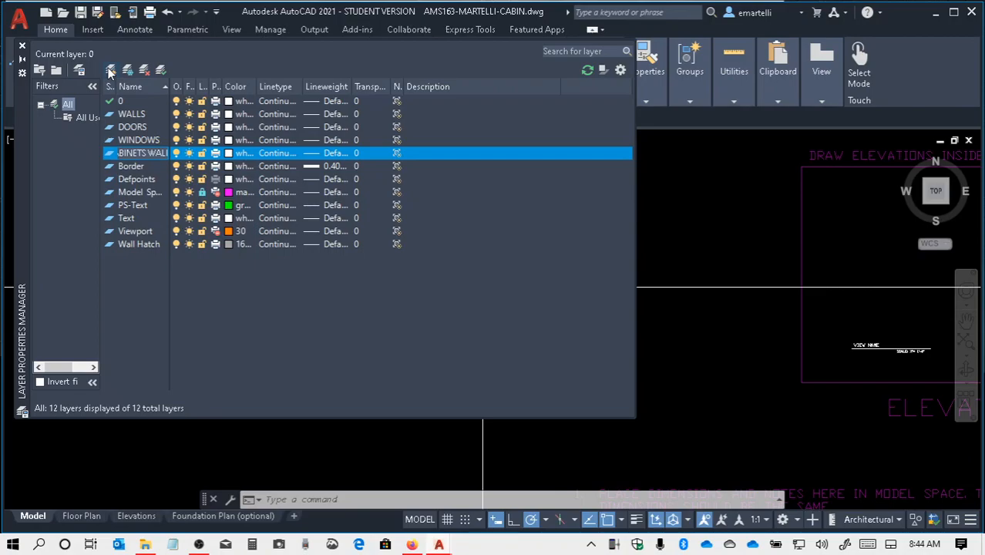
key("BackSpace")
key("BackSpace")
key("BackSpace")
key("BackSpace")
key("BackSpace")
key("BackSpace")
key("BackSpace")
key("BackSpace")
key("BackSpace")
key("BackSpace")
key("BackSpace")
key("BackSpace")
key("BackSpace")
key("BackSpace")
type("CUPBOARD")
key("Return")
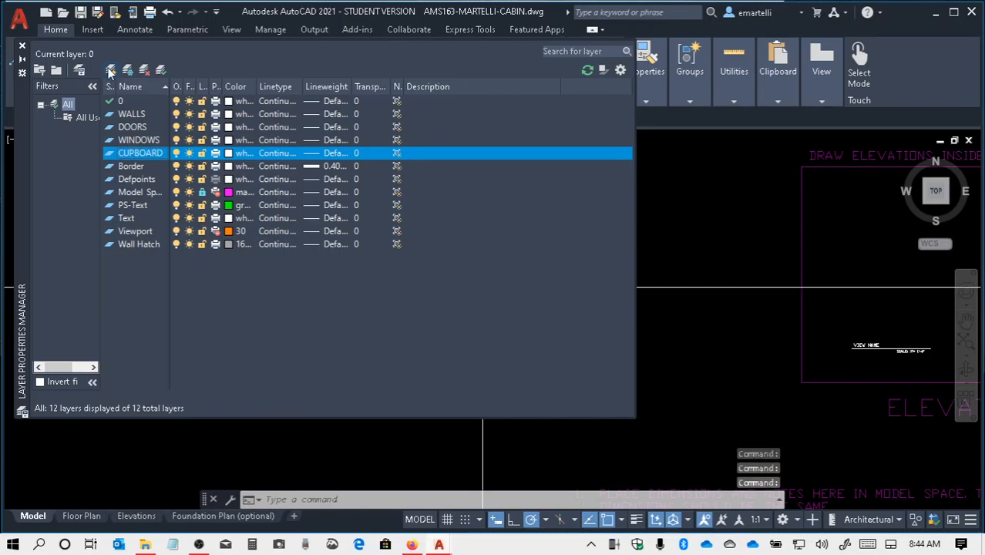
- Create a layer named COUNTERTOPS and widen the Name column to fit the full layer names
left_click(110, 71)
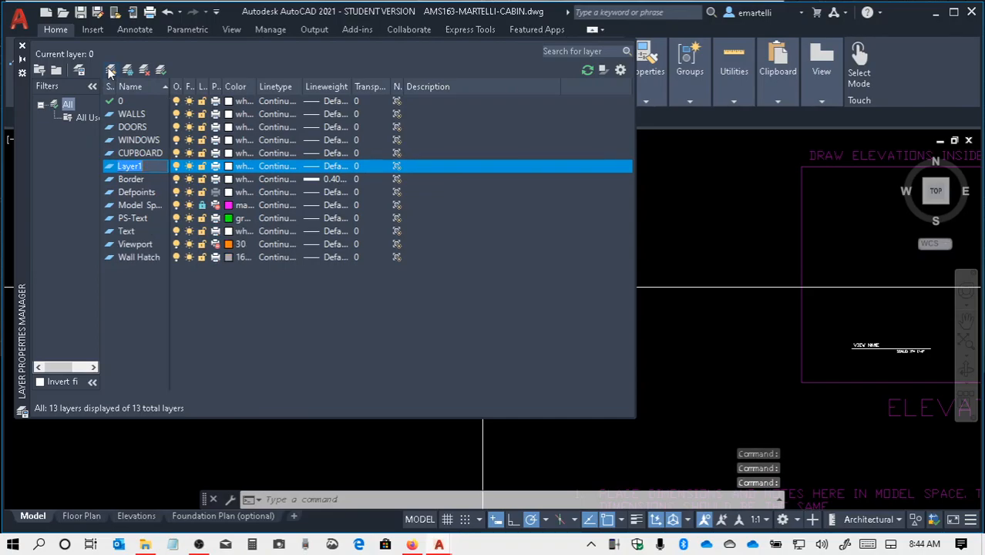
type("CO")
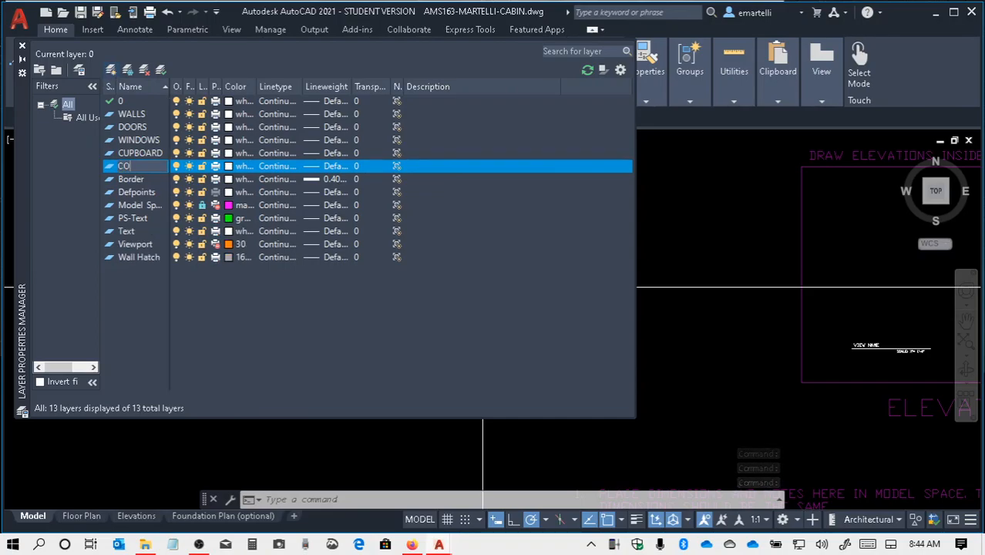
type("UNTERTOPS")
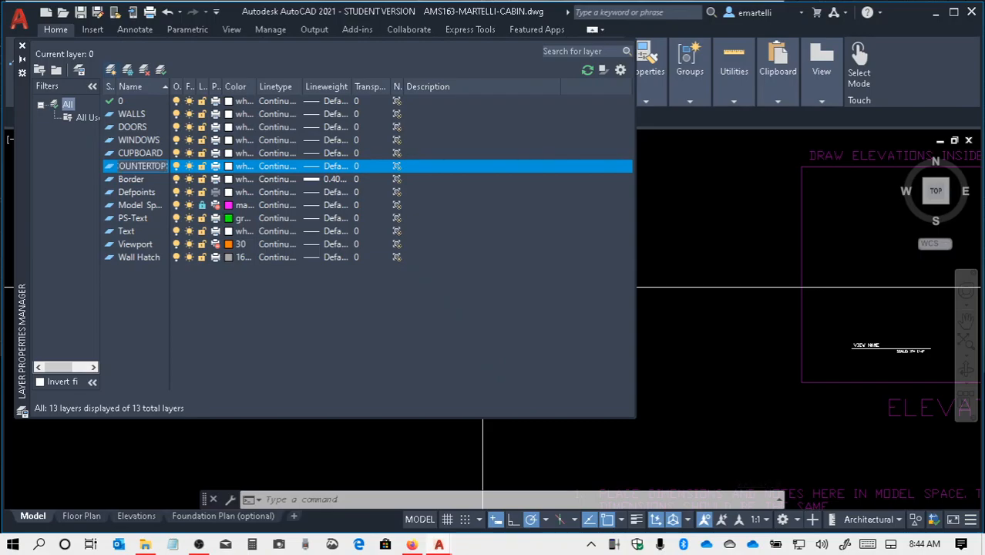
key("Return")
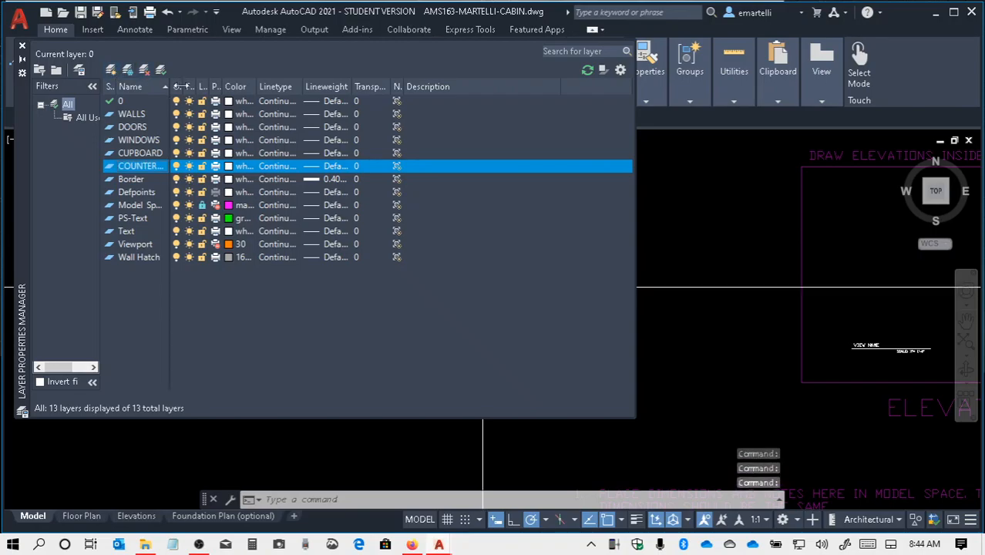
left_click_drag(170, 86, 219, 104)
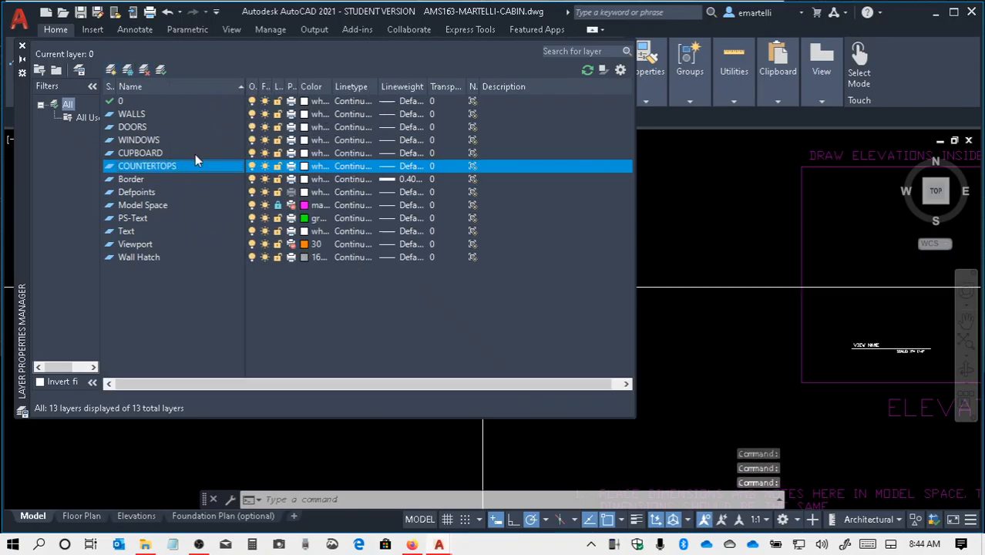
left_click(141, 153)
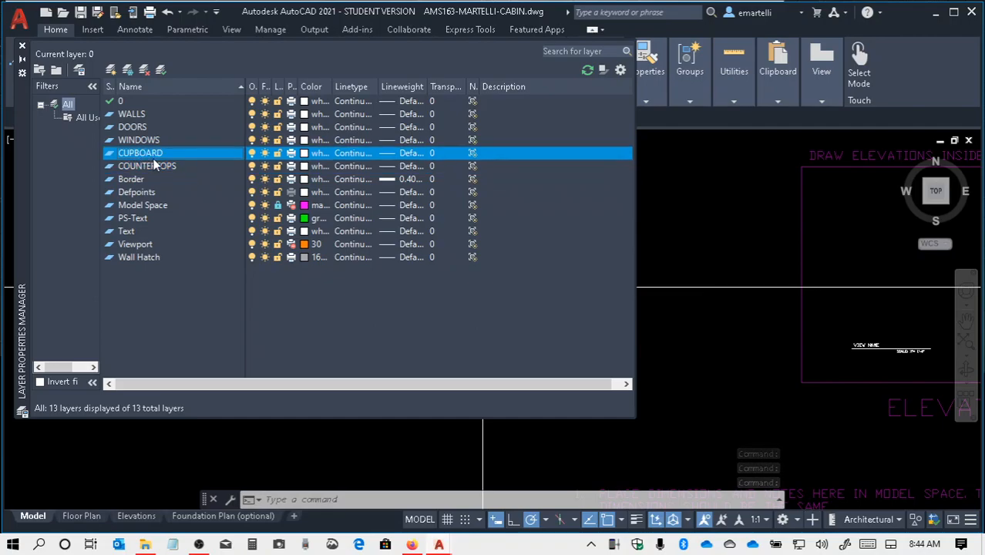
left_click(153, 166)
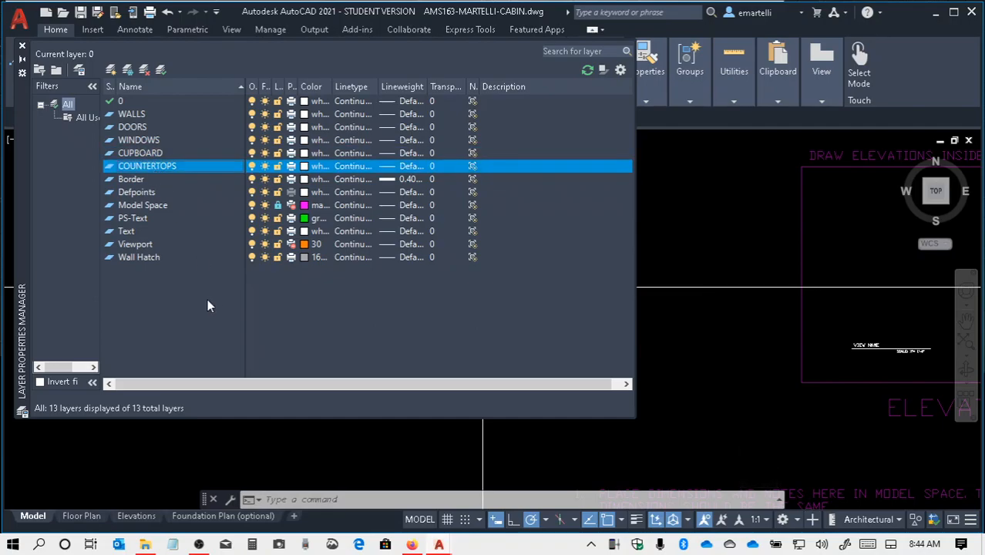
- Create two new layers named SHELVES and ELECTRIC PLAN
left_click(113, 69)
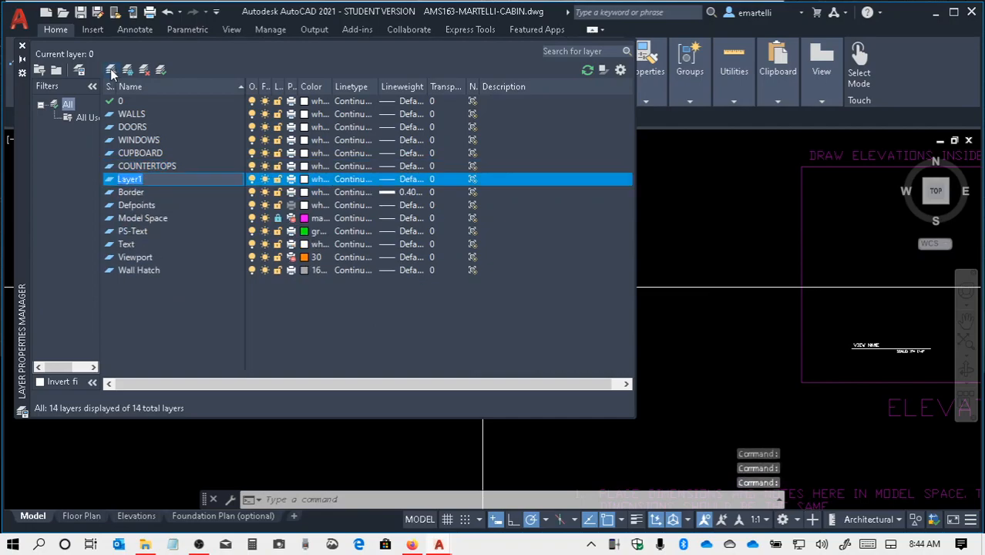
type("SHELVES")
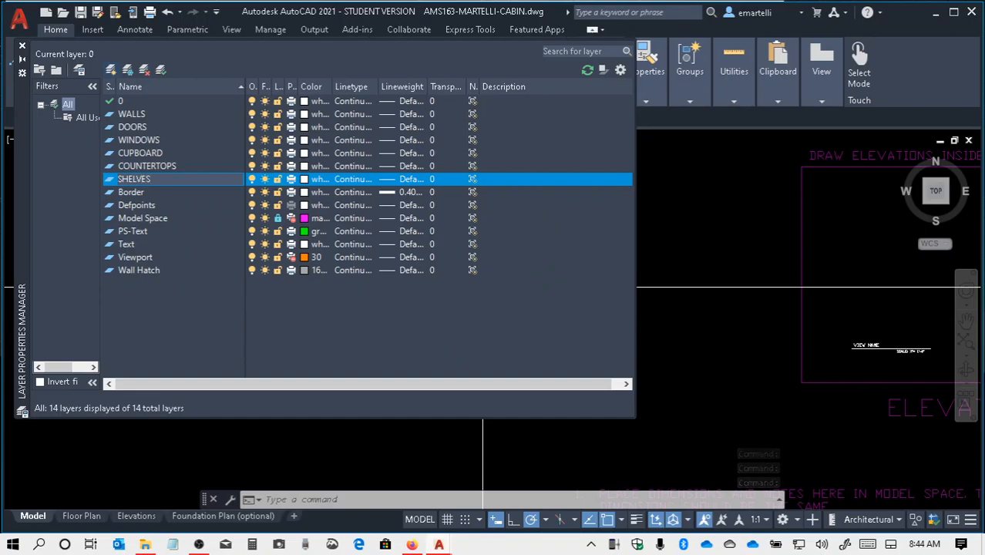
key("Return")
left_click(113, 71)
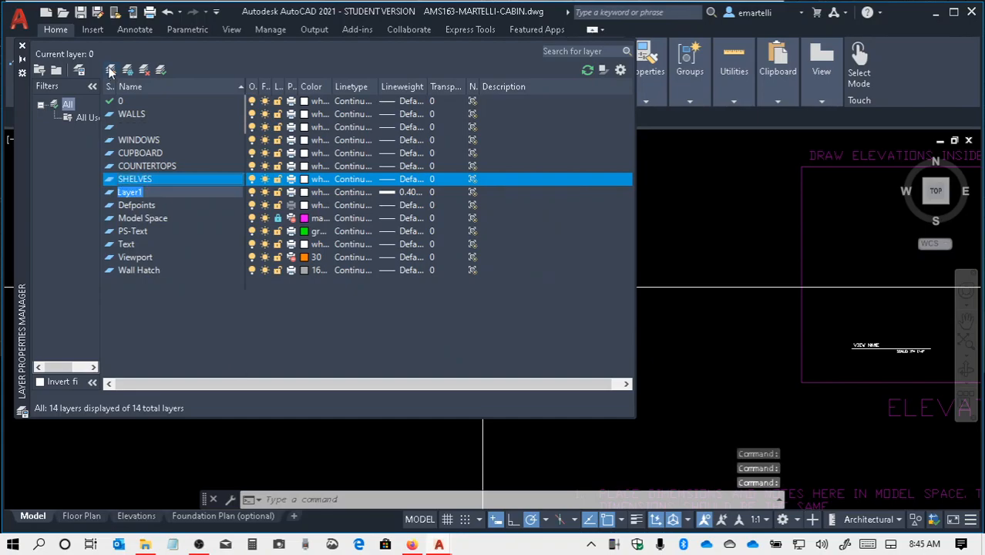
type("ELEC")
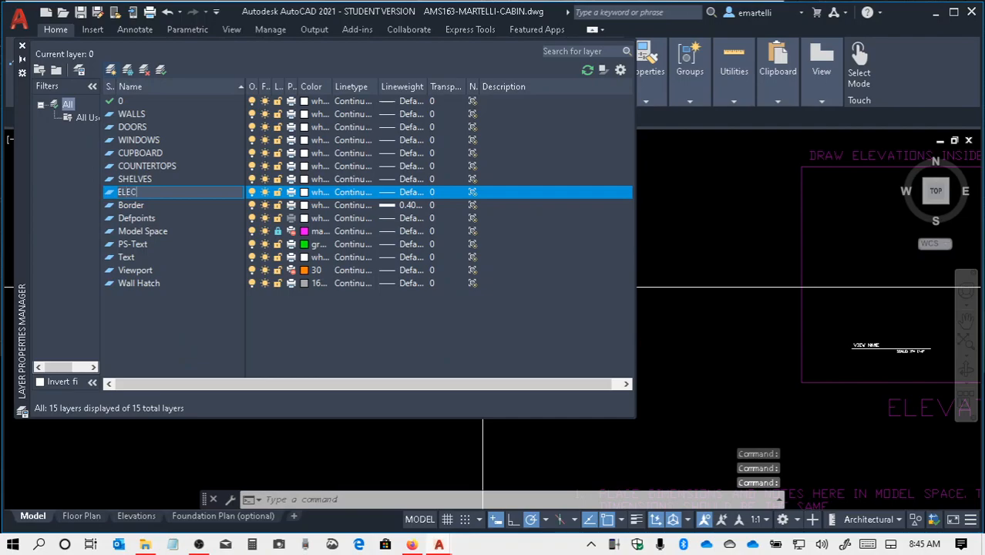
type("TRIC PLAN")
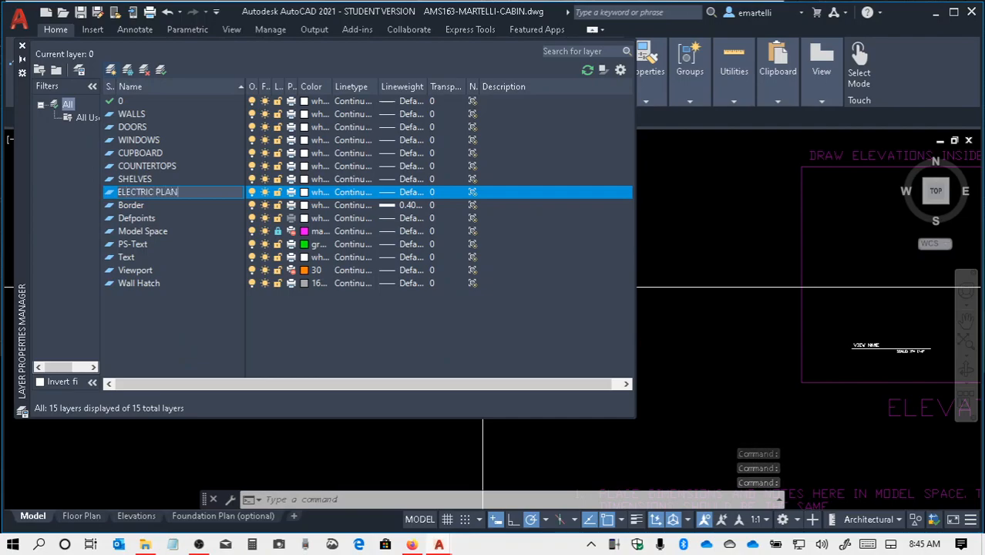
key("Return")
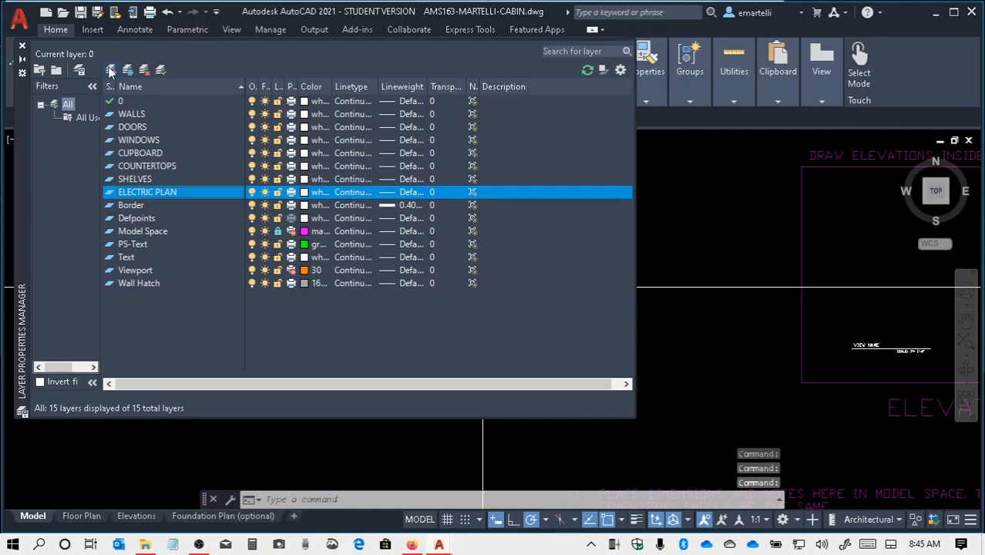
- Create two new layers named SWITCH LINES and PLUMBING PLAN
left_click(111, 70)
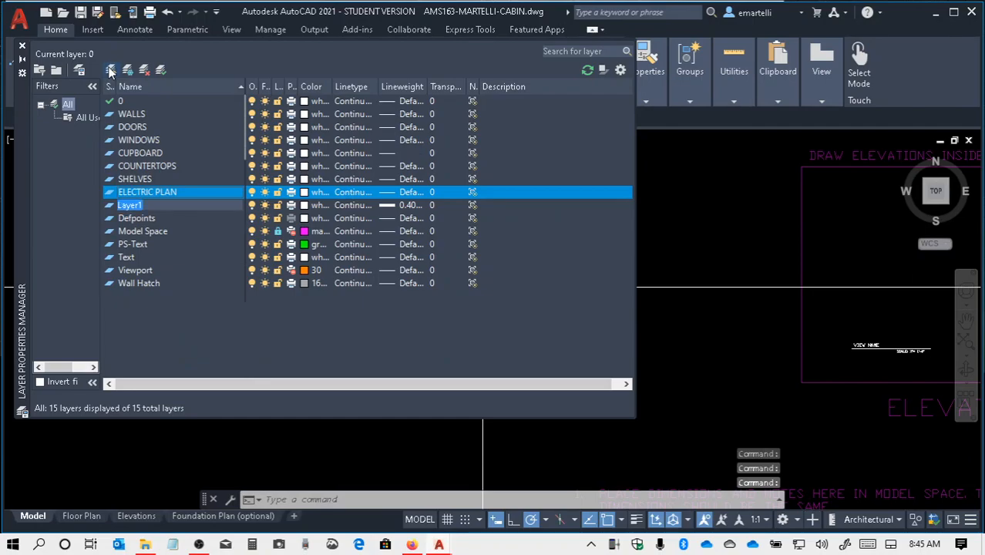
type("SWITCH")
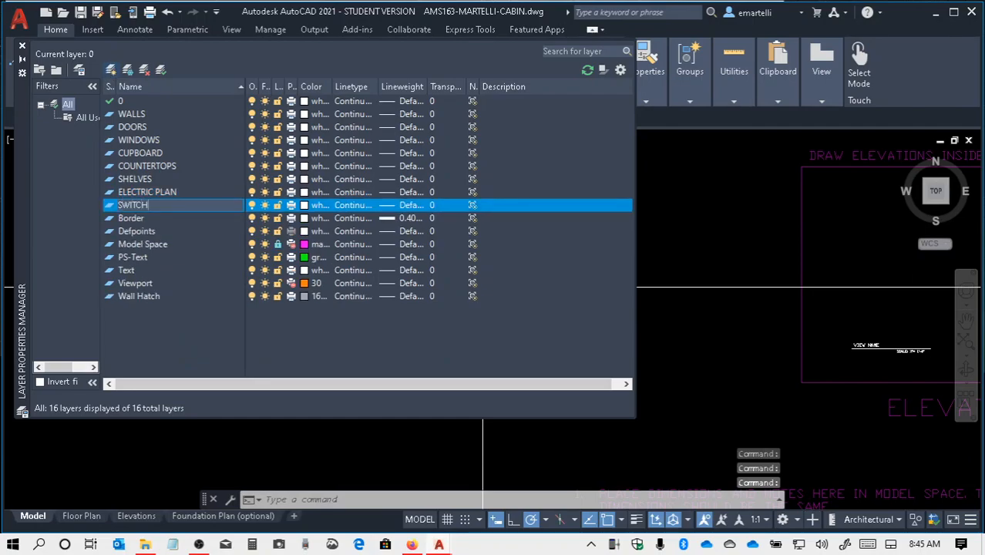
type(" LINES")
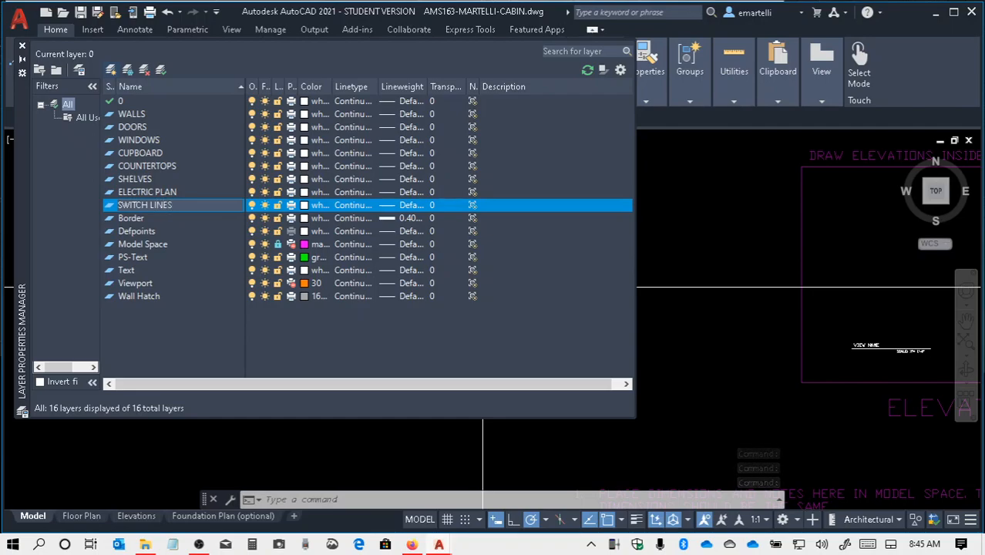
key("Return")
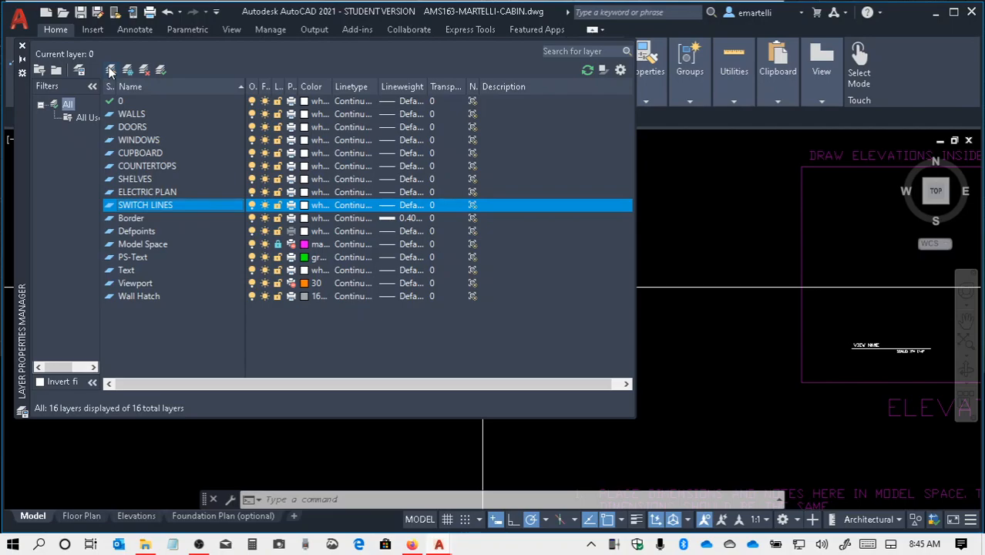
left_click(110, 70)
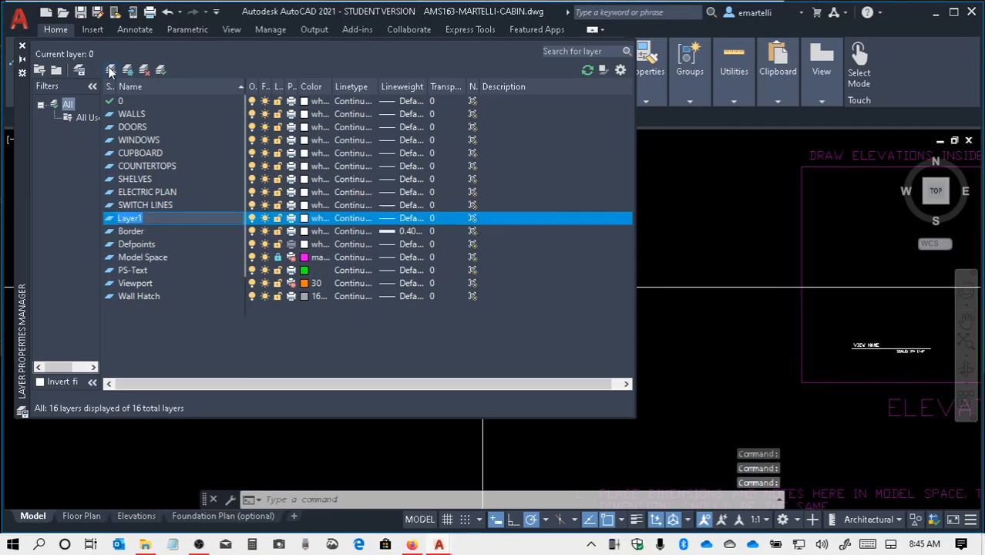
type("P")
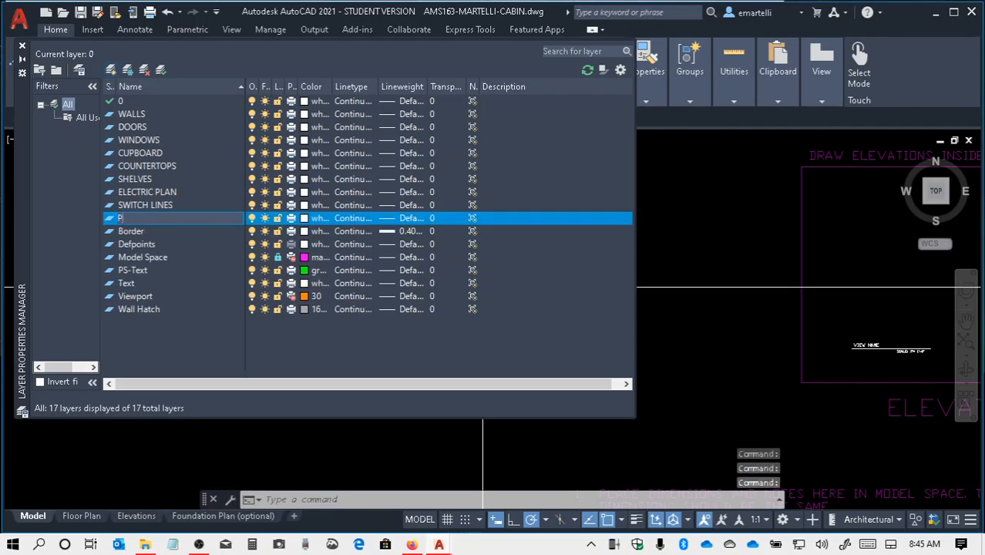
type("LUMBING PLAN")
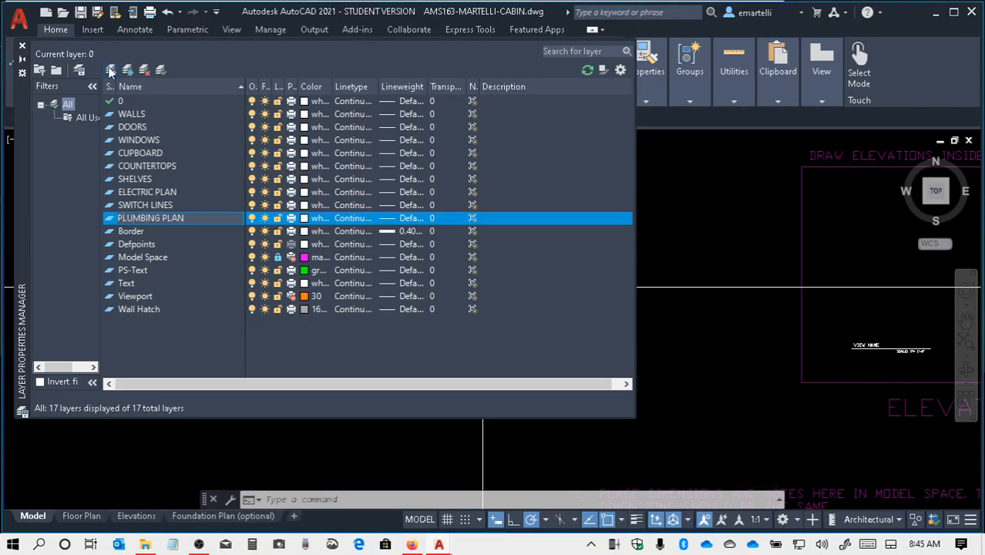
key("Return")
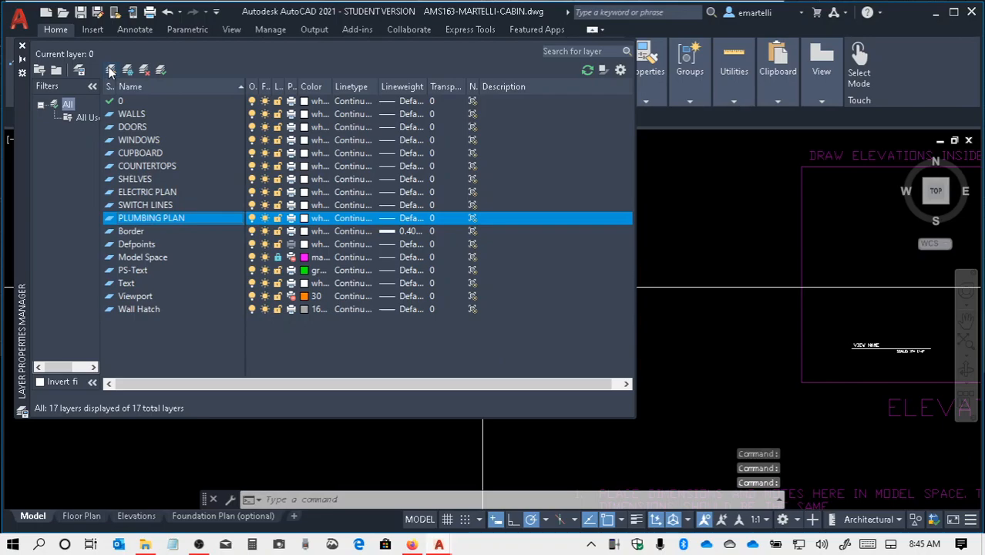
- Create two new layers named ROOF OVERHANG and ROOM LABELS
left_click(110, 71)
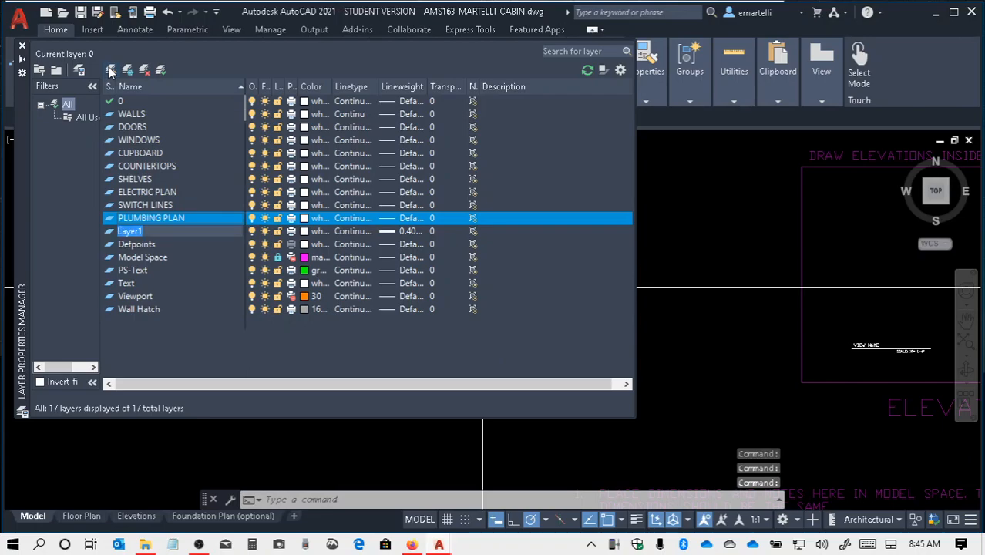
type("ROOF")
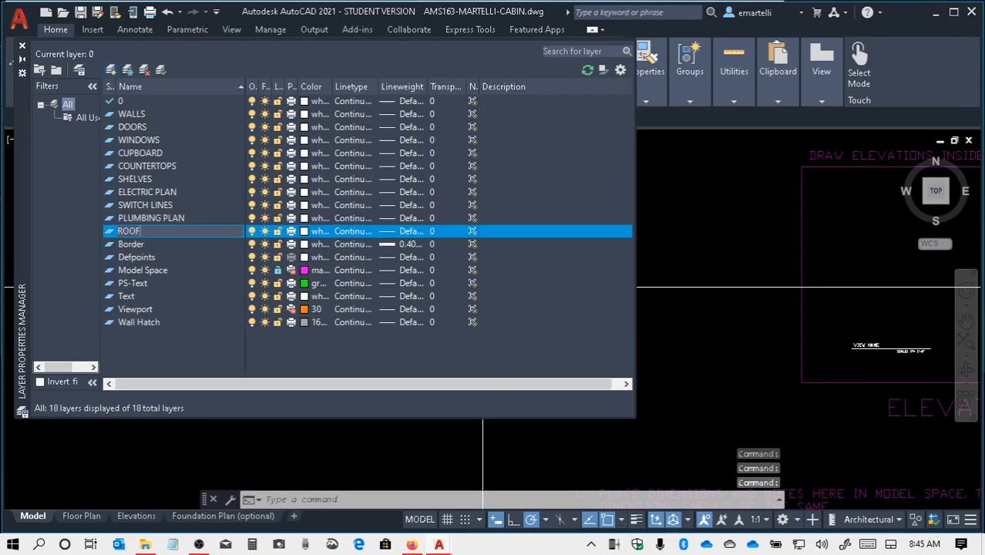
type(" OVERHANG")
key("Return")
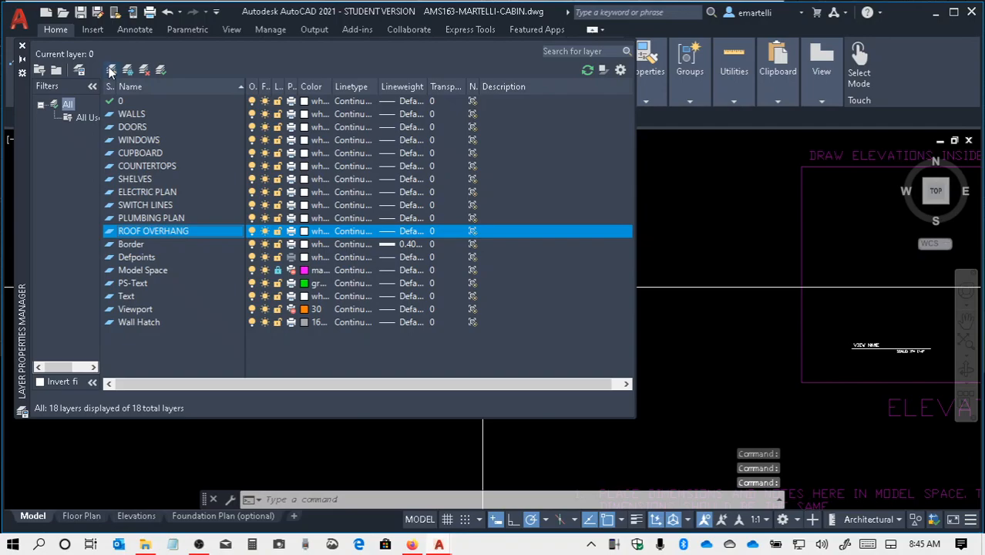
left_click(110, 70)
type("ROO")
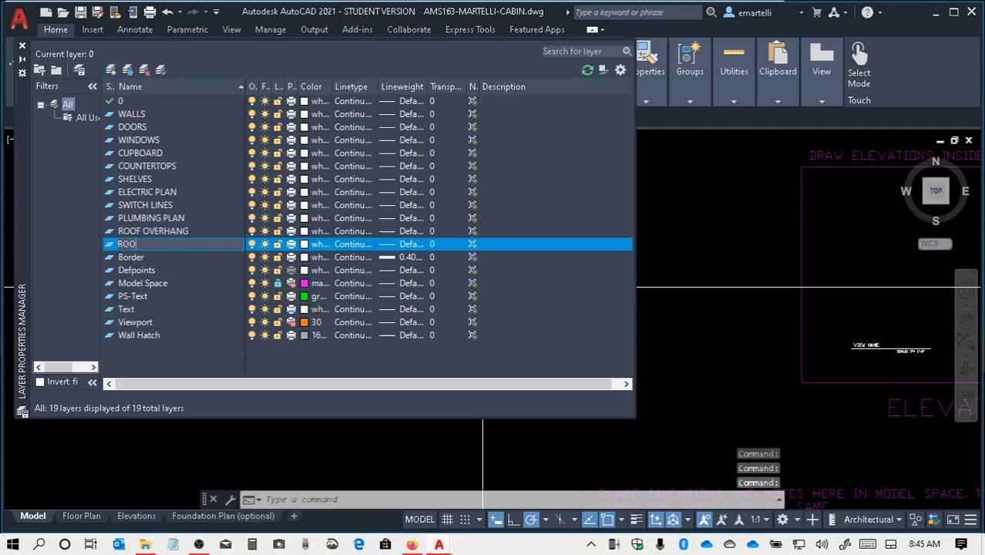
type("M LABELS")
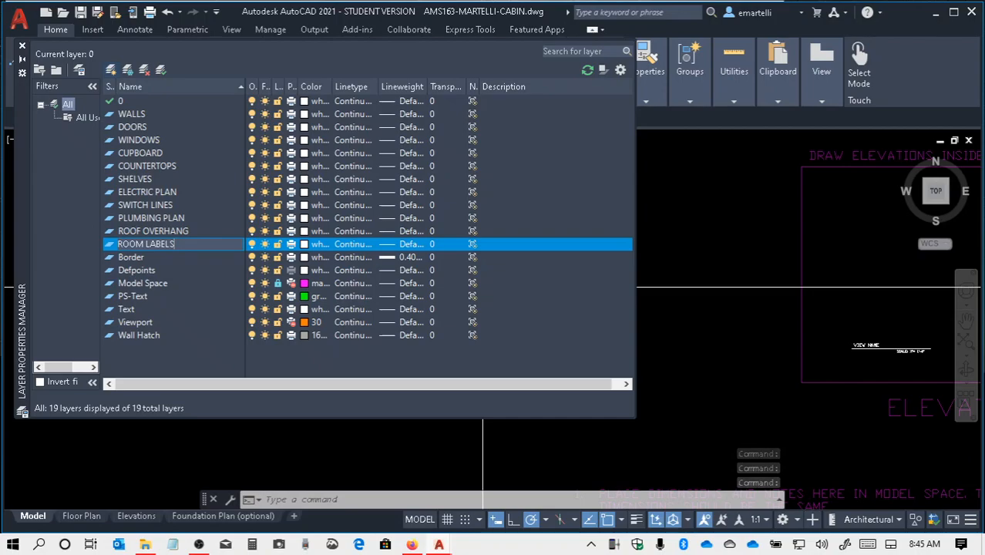
key("Return")
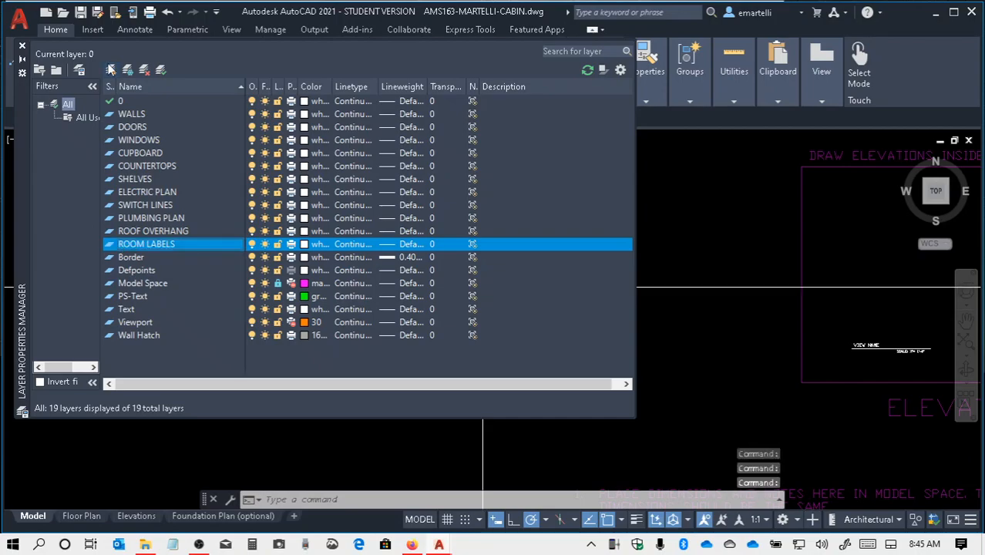
- Create a new layer named DIMENSIONS, correcting the misspelled name while entering it
left_click(110, 69)
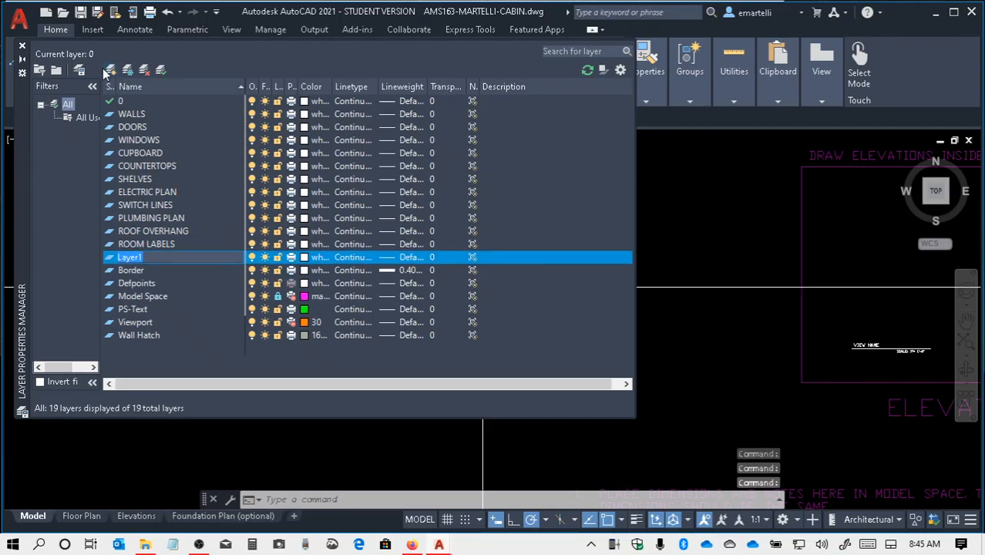
type("DIMESNIOSN")
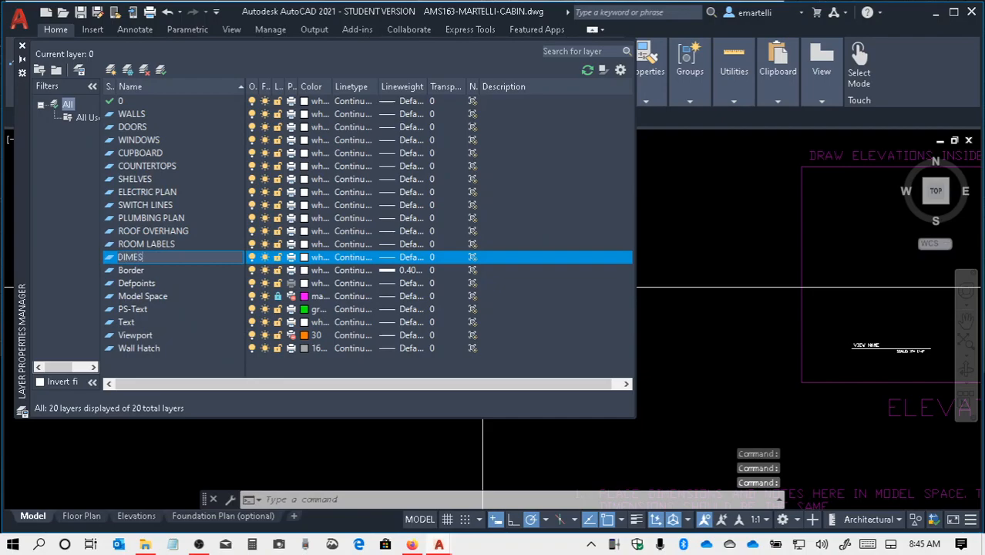
key("BackSpace")
key("BackSpace")
key("BackSpace")
key("BackSpace")
key("BackSpace")
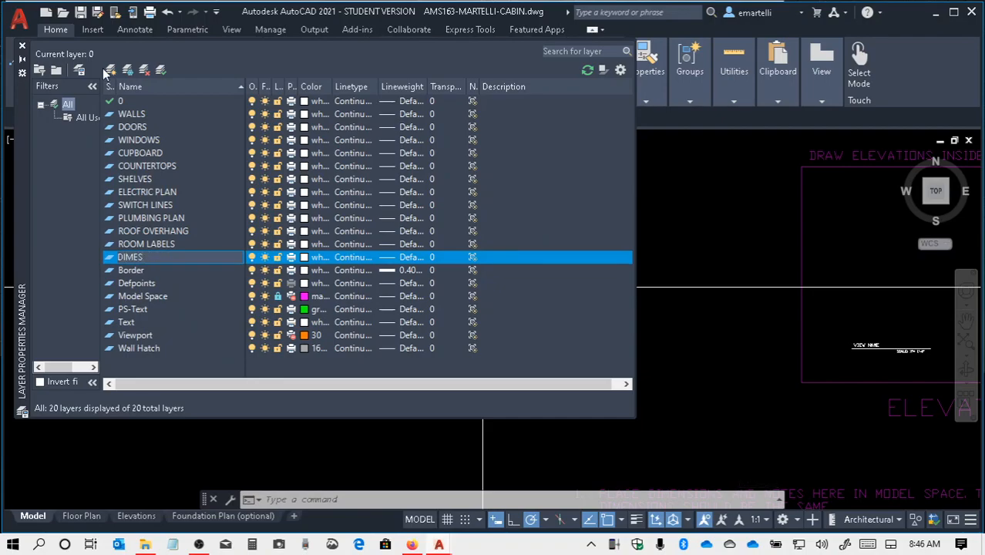
type("NSIONS")
key("Return")
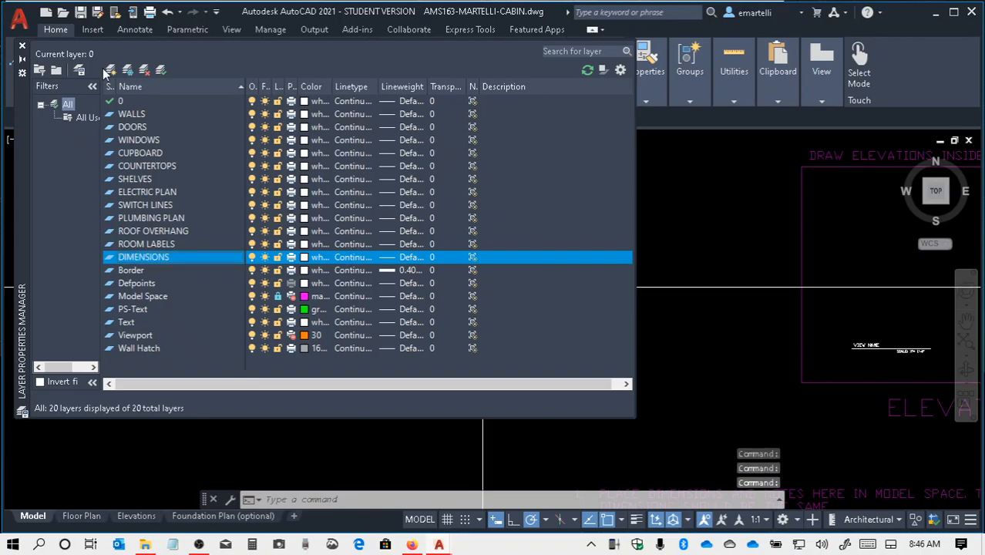
- Create two new layers named PORCHES and ELEVATIONS
left_click(111, 70)
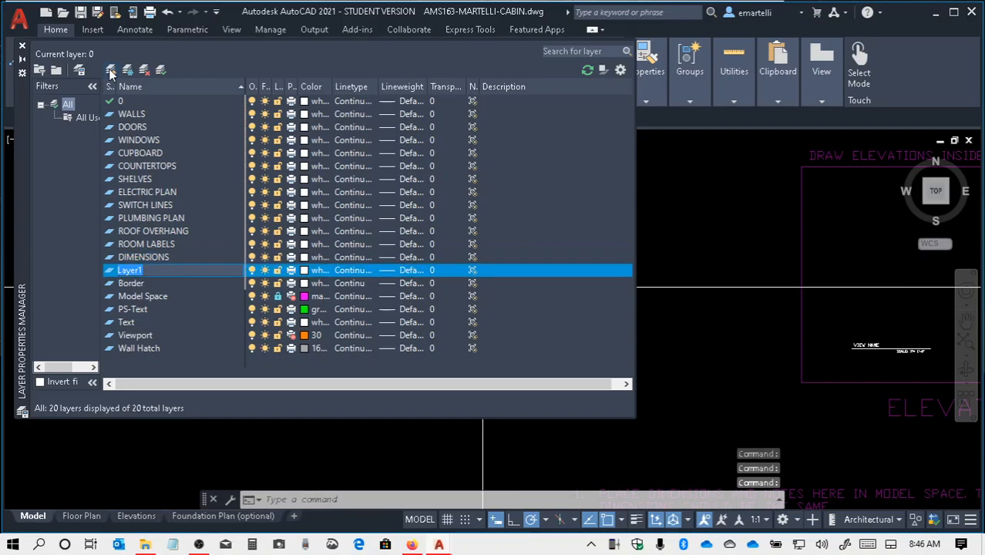
type("PORCHES")
key("Return")
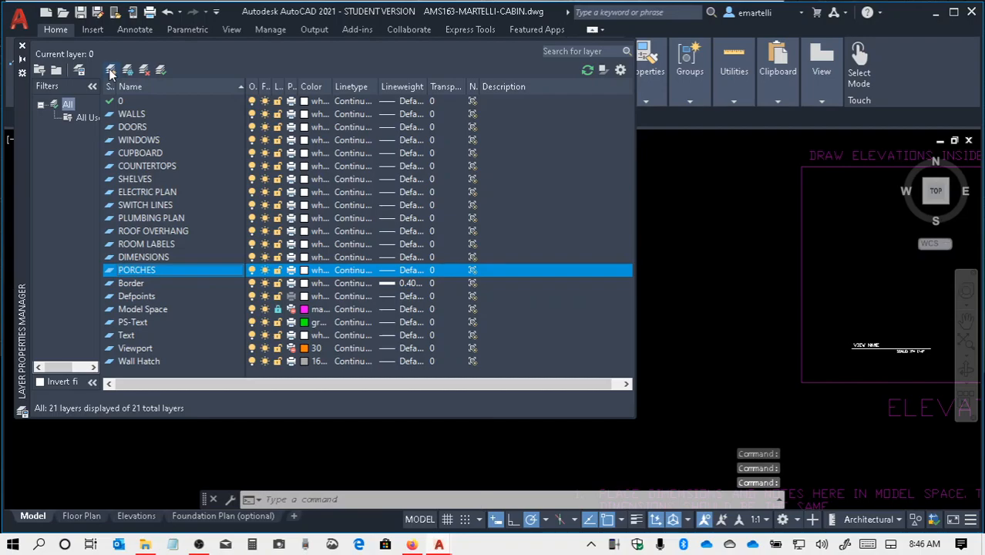
left_click(110, 70)
type("ELEVATIONS")
key("Return")
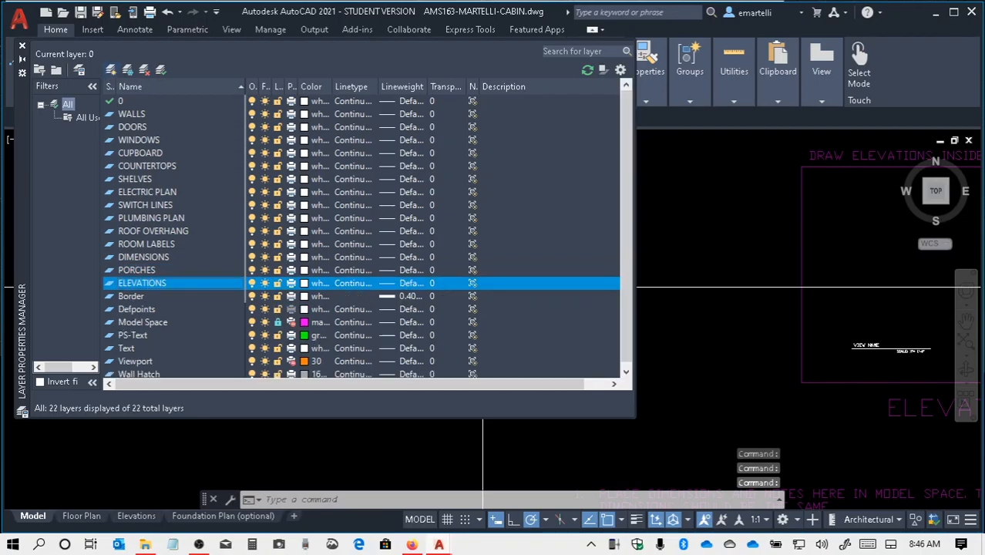
- Create a layer named NOTES, and widen the layer manager and its Color column to fit the full color names
left_click(111, 70)
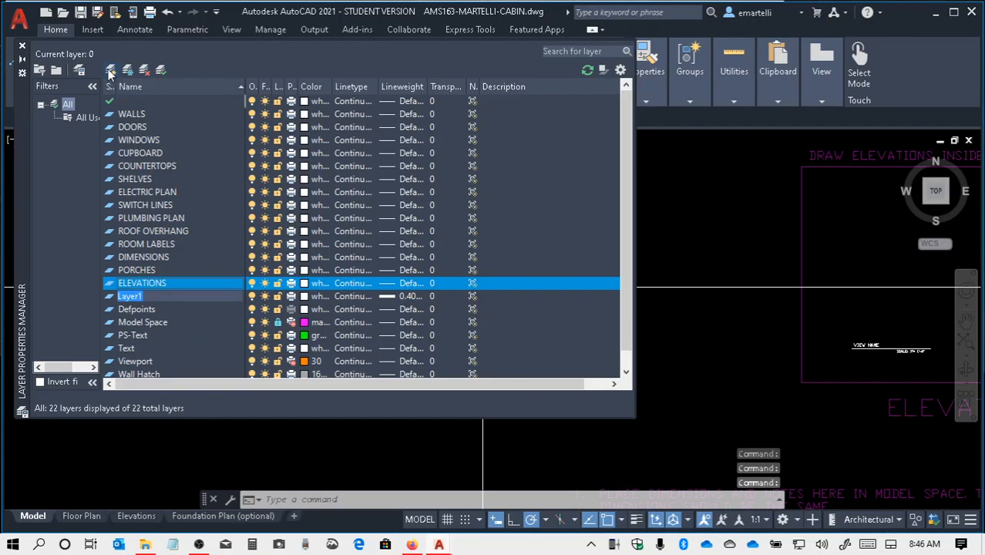
type("NOTES")
key("Return")
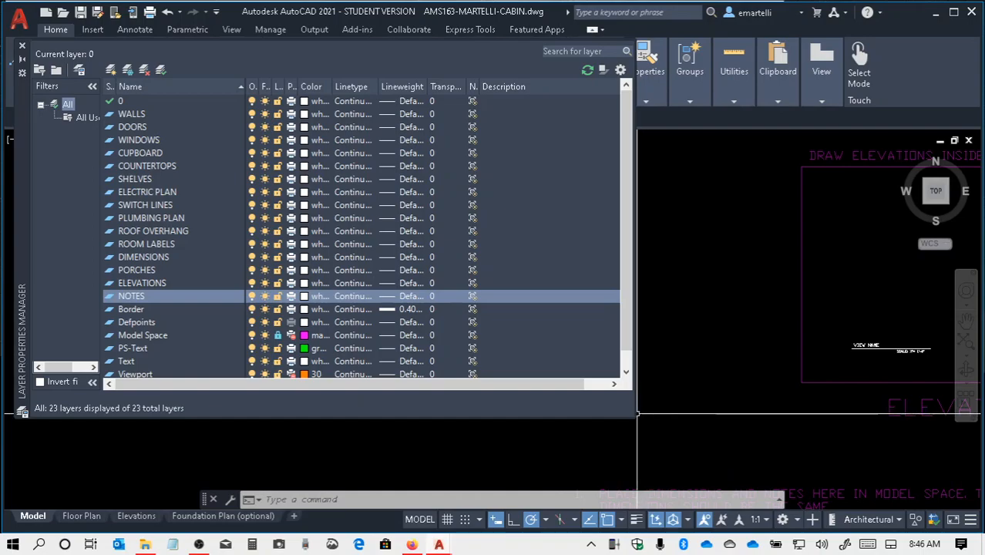
left_click_drag(667, 401, 808, 396)
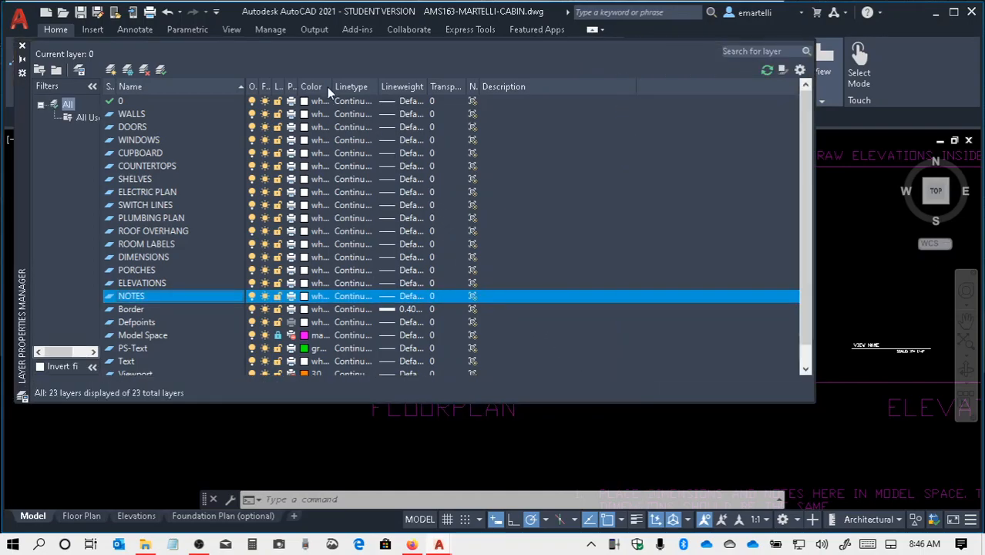
left_click_drag(333, 83, 407, 86)
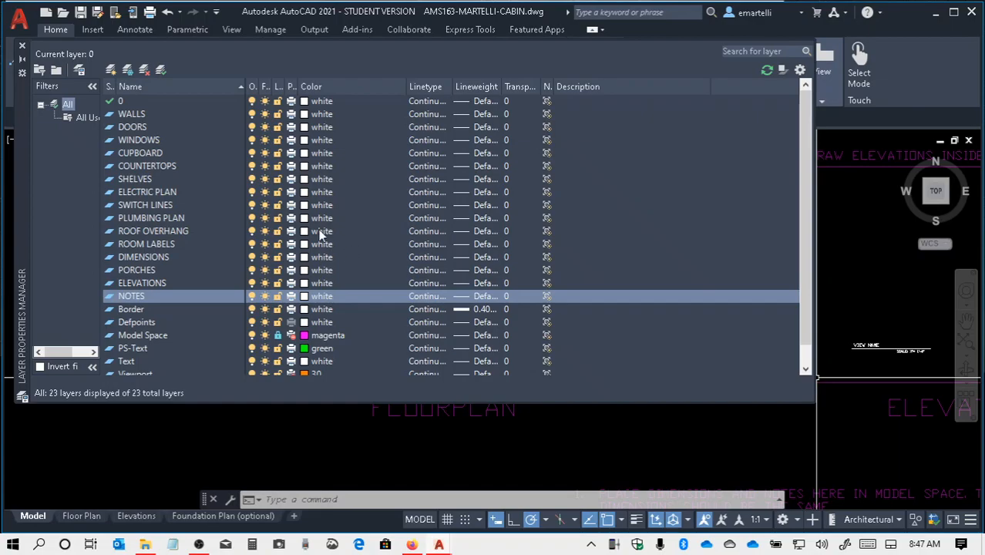
- Assign the standard index color white to layer 0
left_click(323, 102)
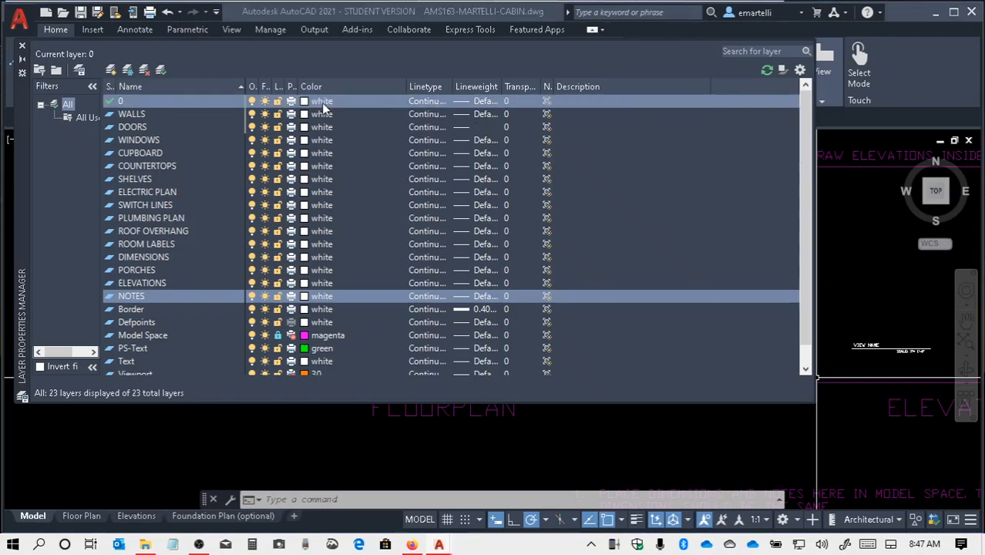
left_click(321, 103)
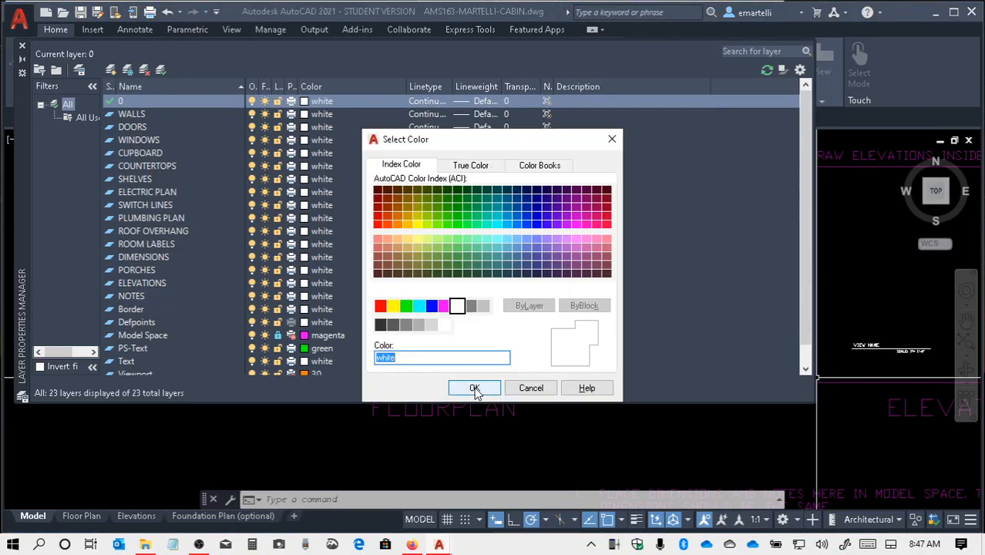
left_click(457, 311)
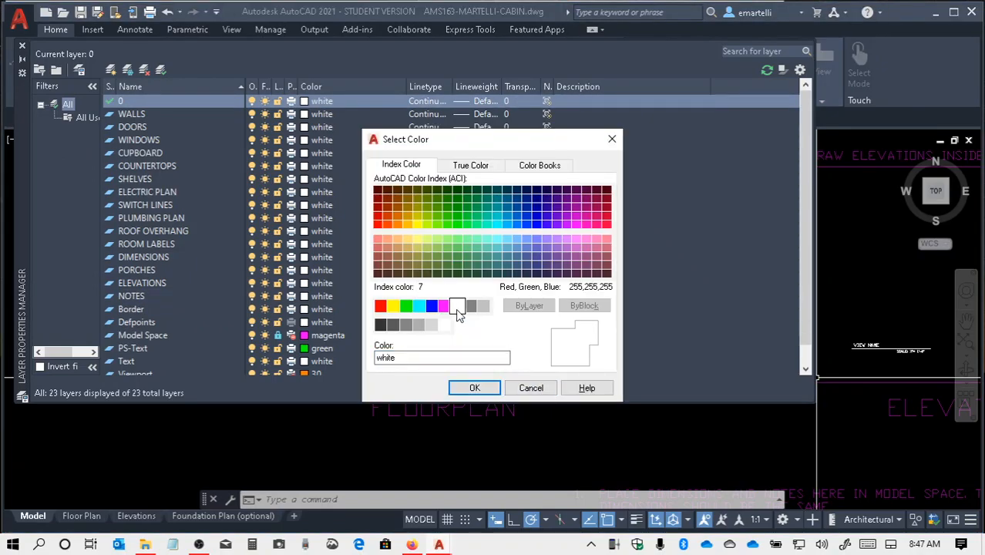
left_click(468, 385)
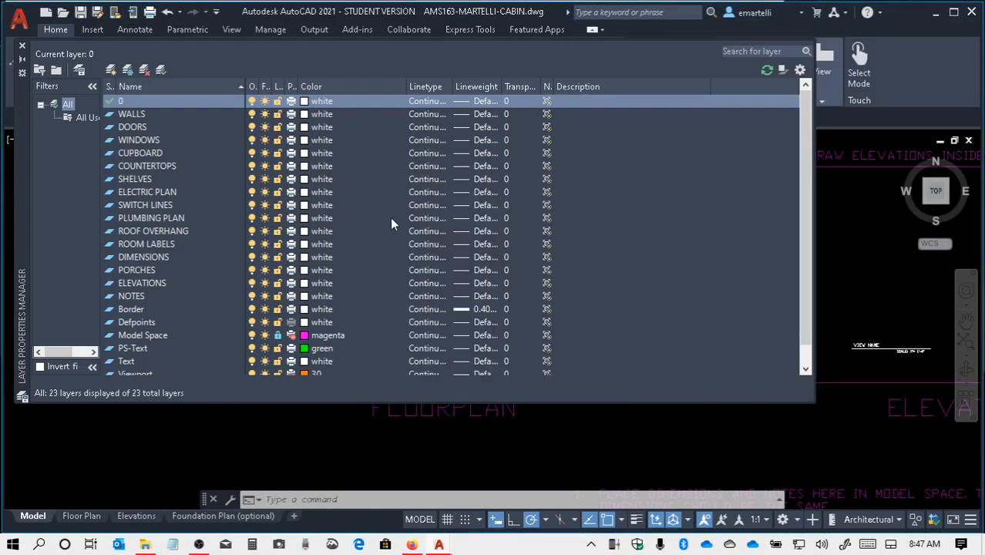
- Look through the True Color, Color Books and Index Color options for layer 0 without applying a change
left_click(336, 101)
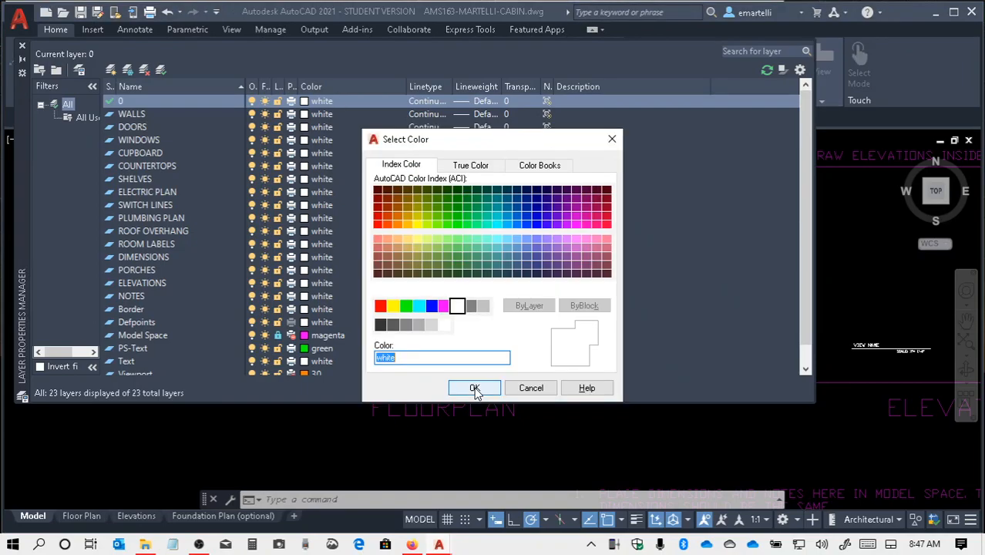
left_click(472, 166)
left_click(532, 165)
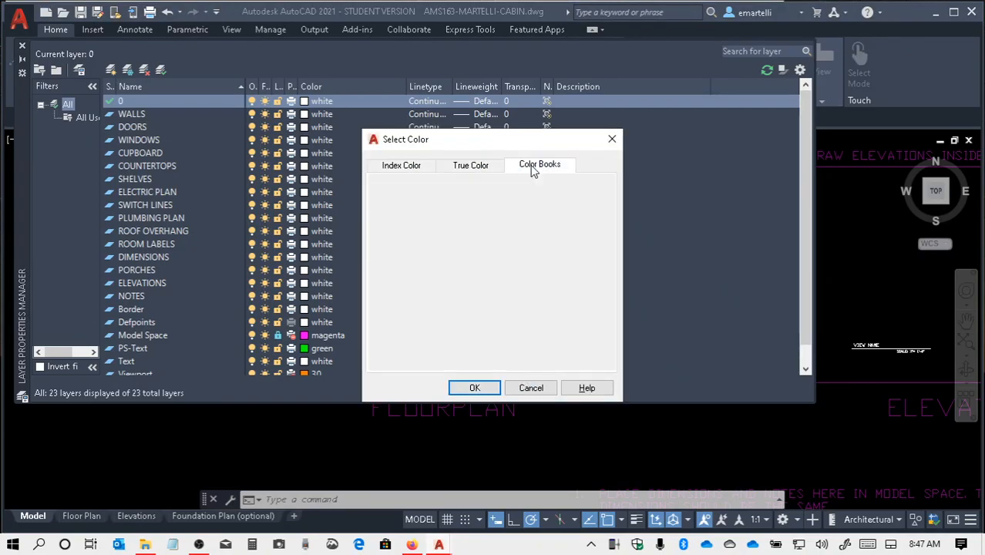
left_click(405, 166)
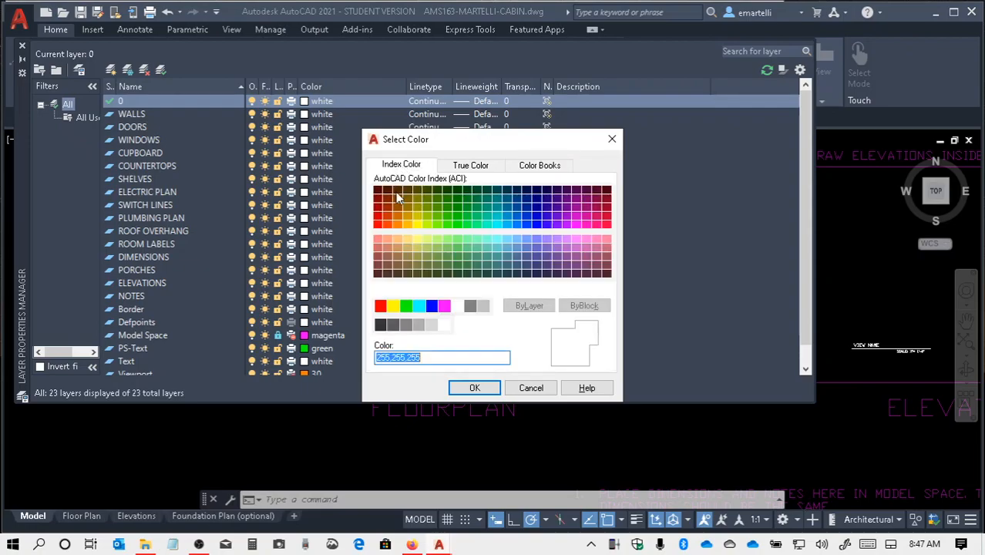
left_click(396, 358)
left_click(530, 388)
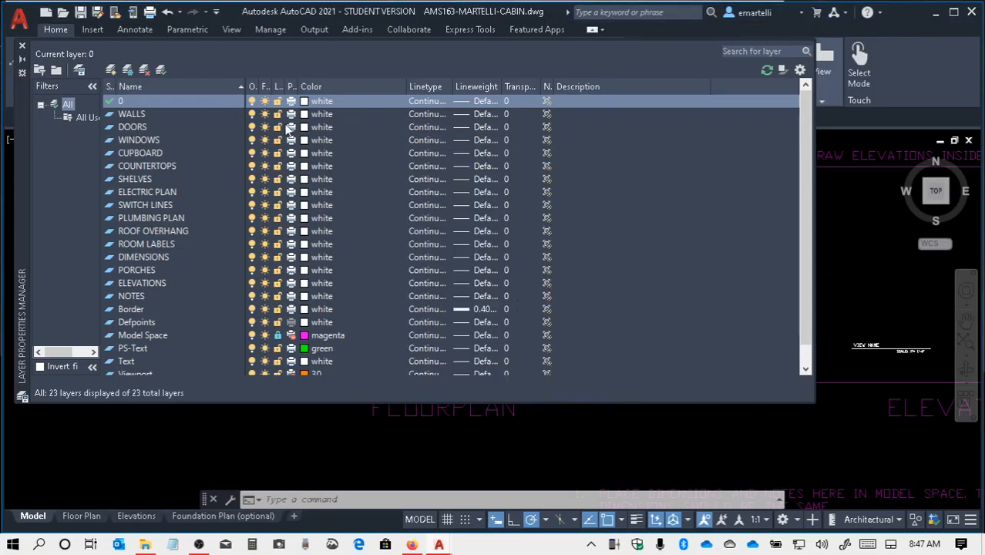
- Set the WALLS layer's color to red and the DOORS layer's color to orange index color 32
left_click(331, 114)
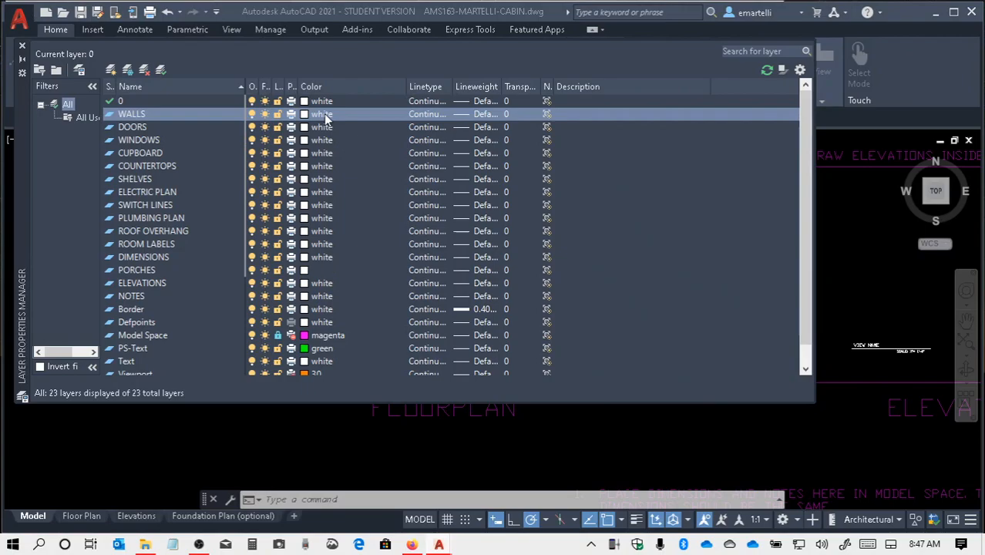
left_click(383, 309)
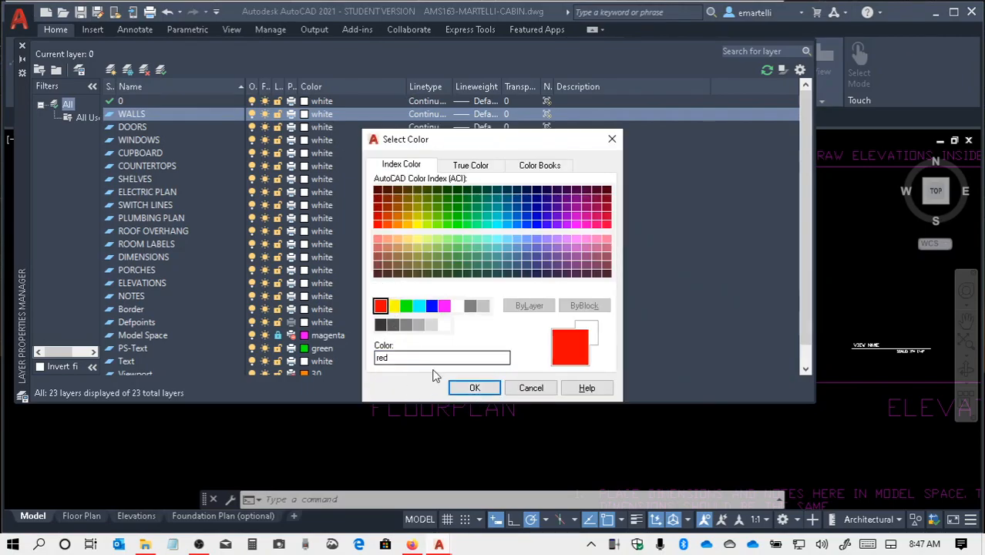
left_click(473, 388)
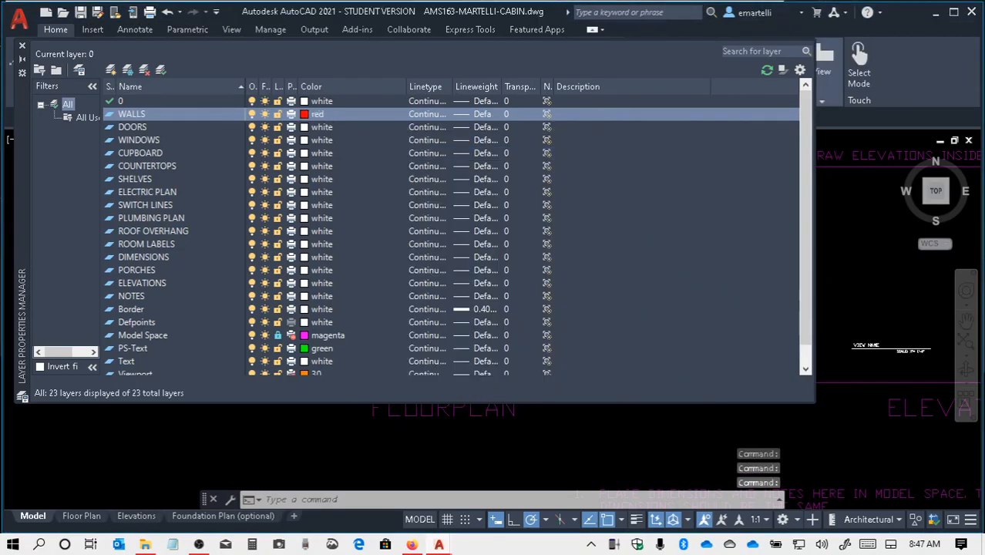
left_click(326, 128)
left_click(325, 130)
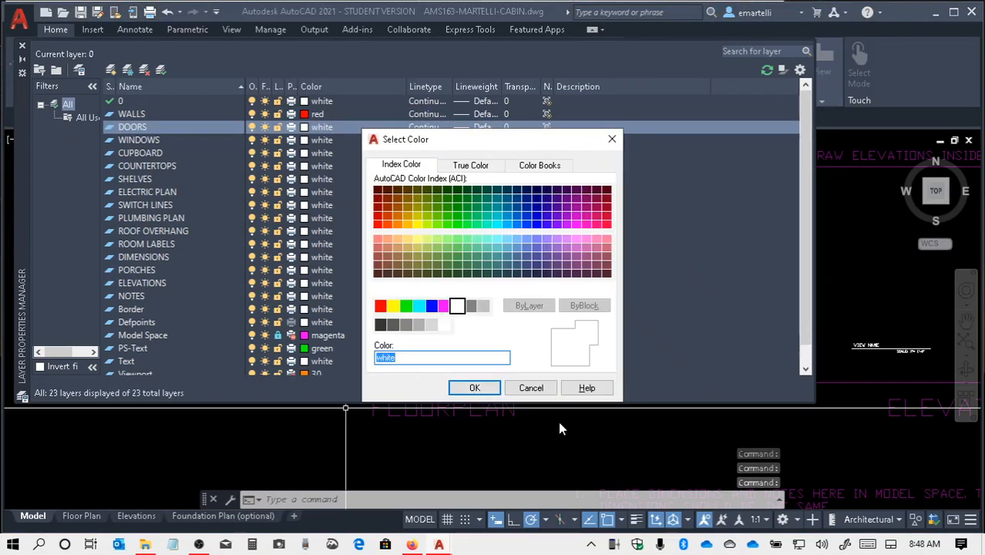
left_click(398, 218)
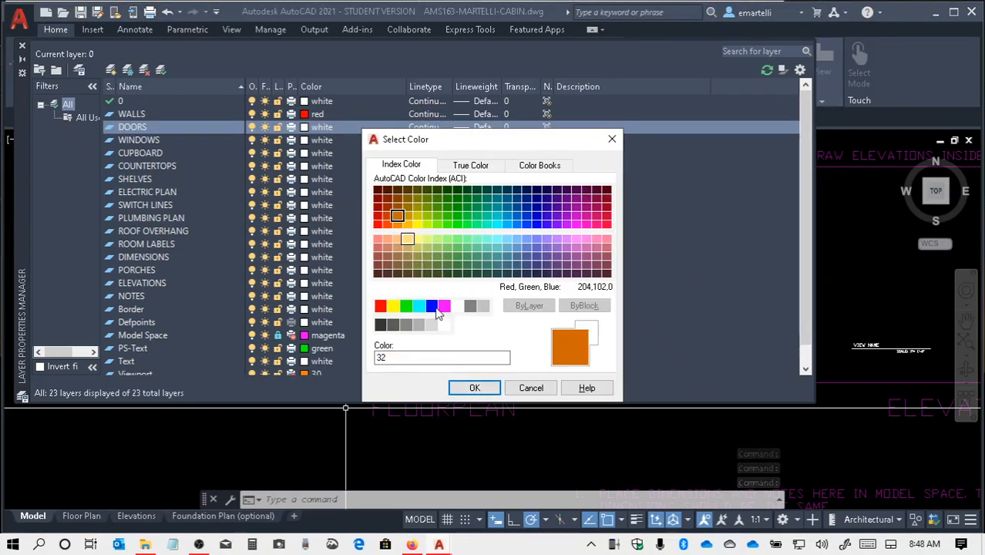
left_click(474, 387)
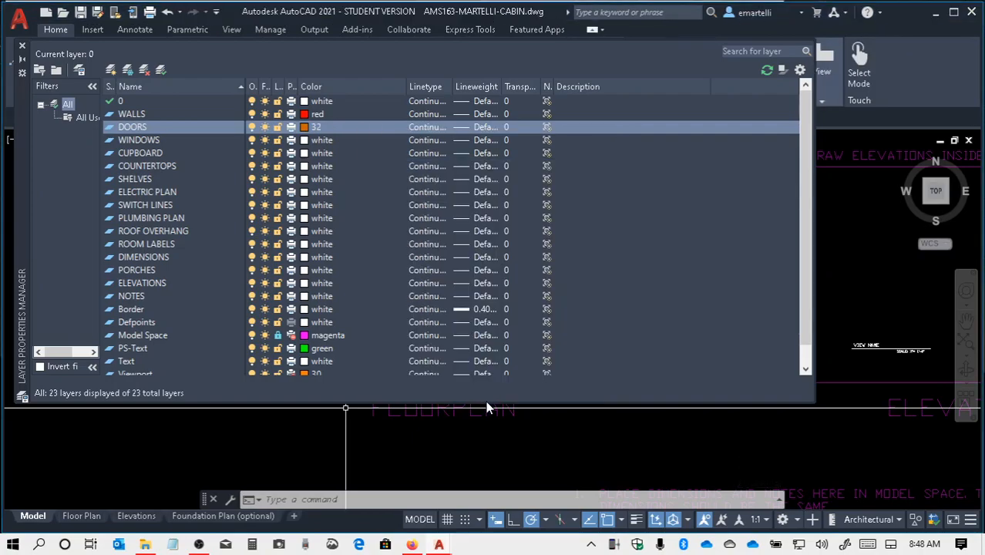
- Set the WINDOWS layer's color to cyan
left_click(318, 140)
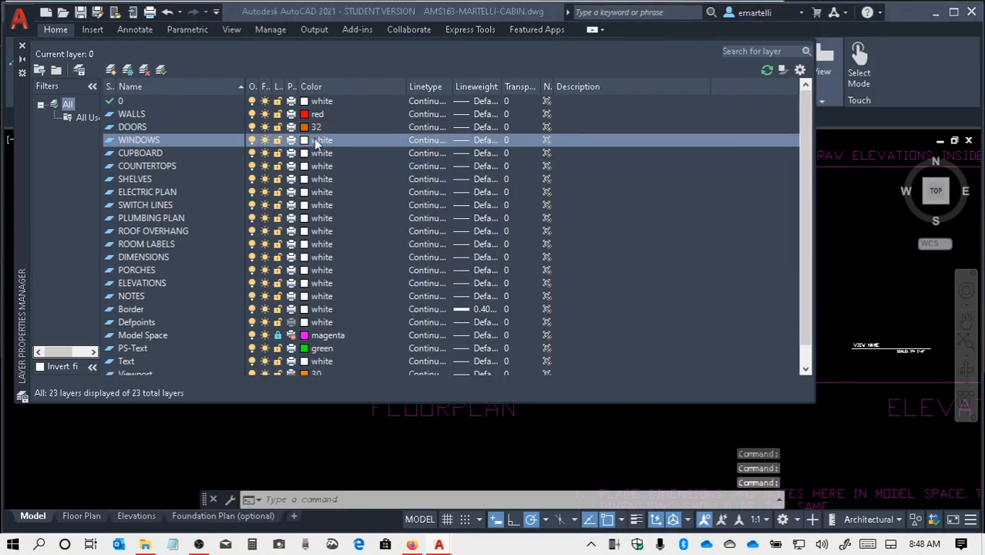
left_click(418, 306)
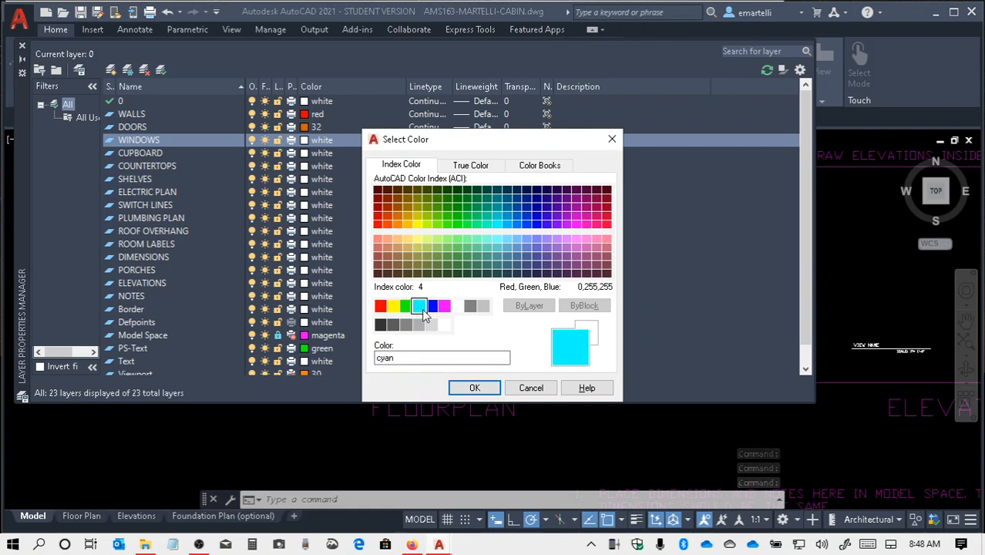
left_click(475, 388)
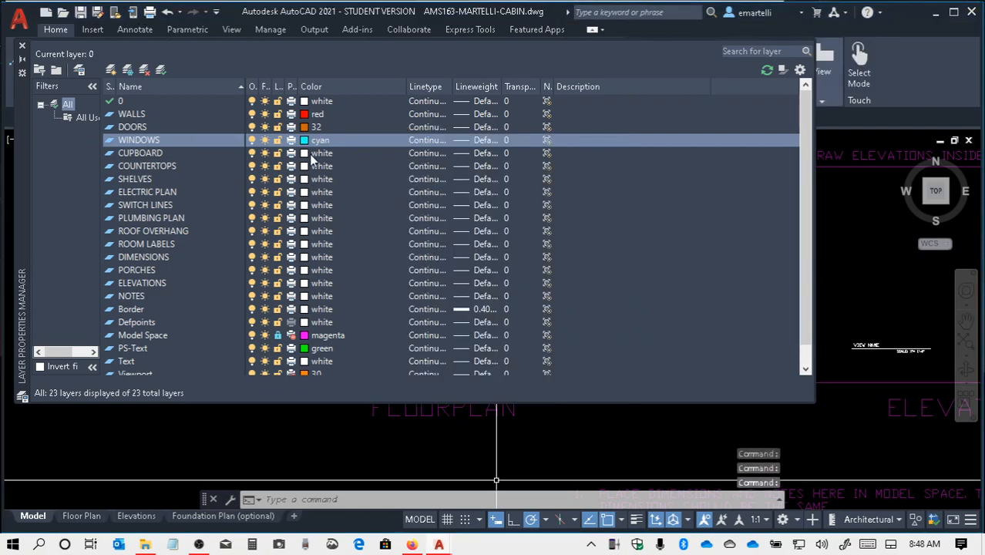
- Set the CUPBOARD layer's color to index color 9 and the COUNTERTOPS layer's color to index color 8
left_click(311, 157)
left_click(311, 157)
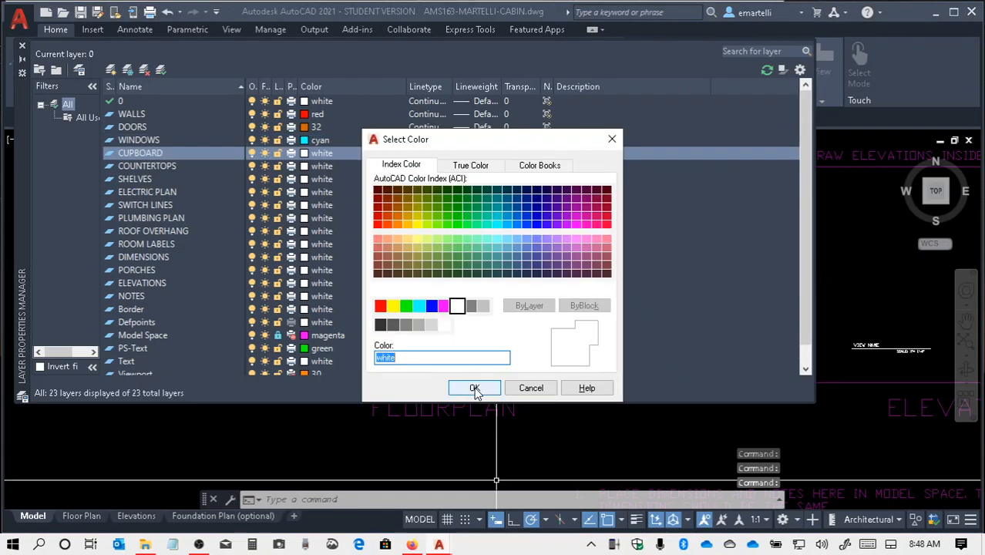
left_click(484, 306)
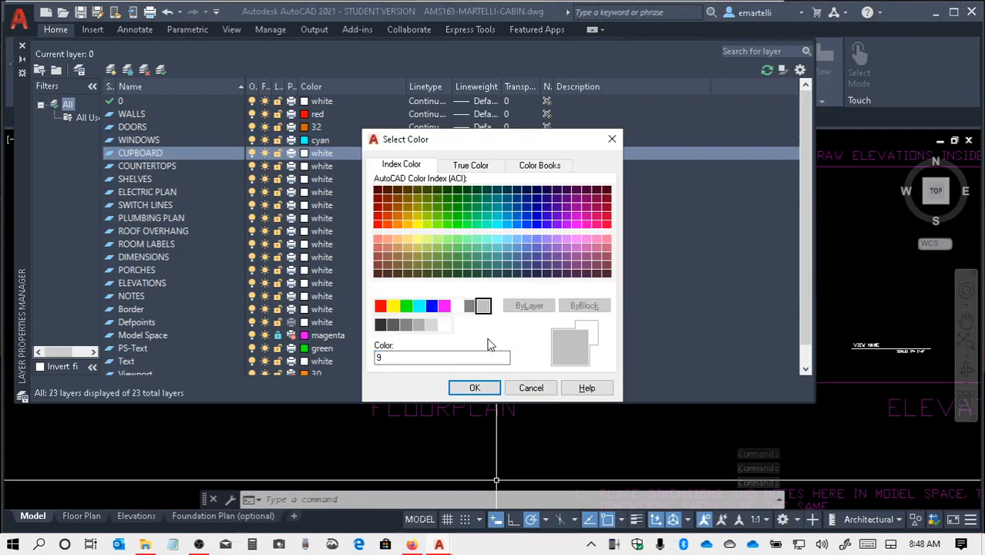
left_click(475, 388)
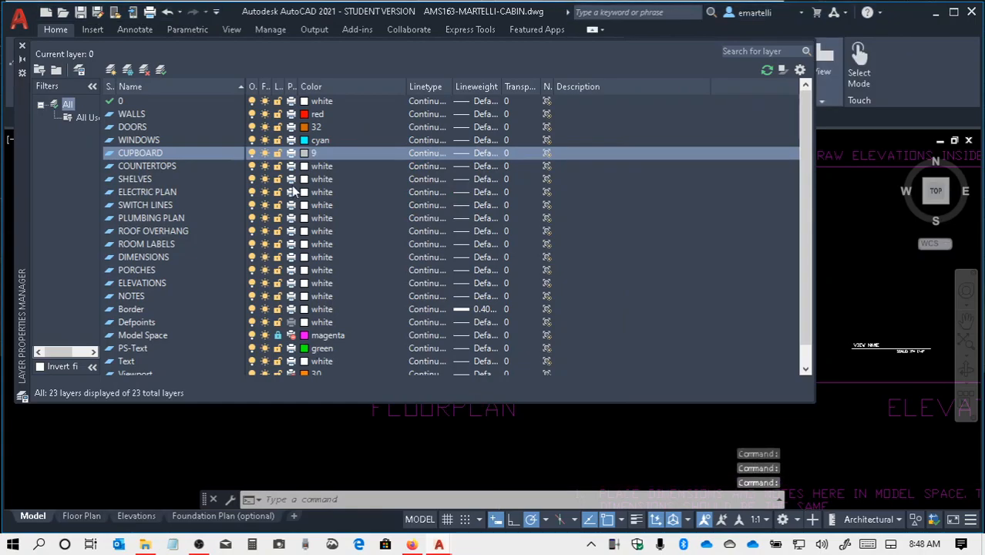
left_click(322, 167)
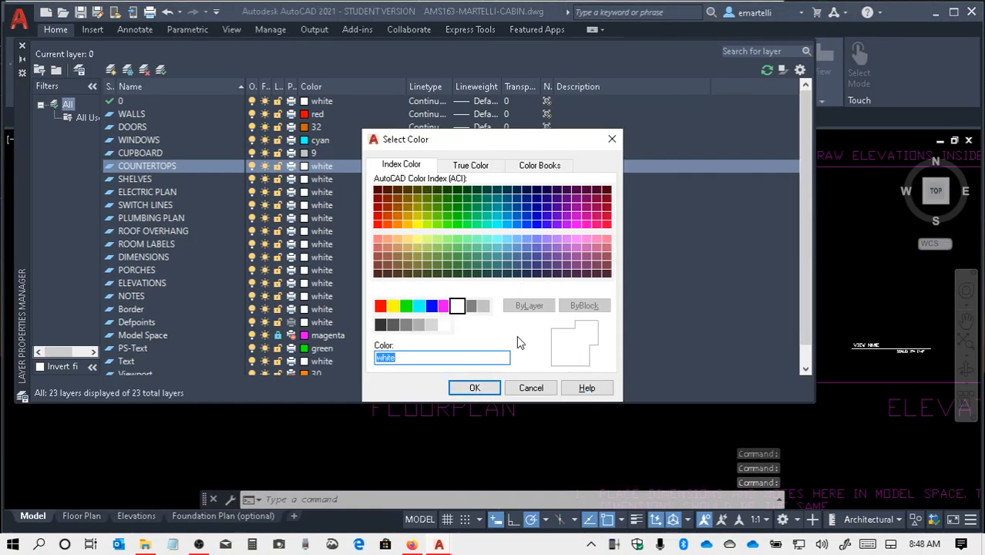
left_click(470, 306)
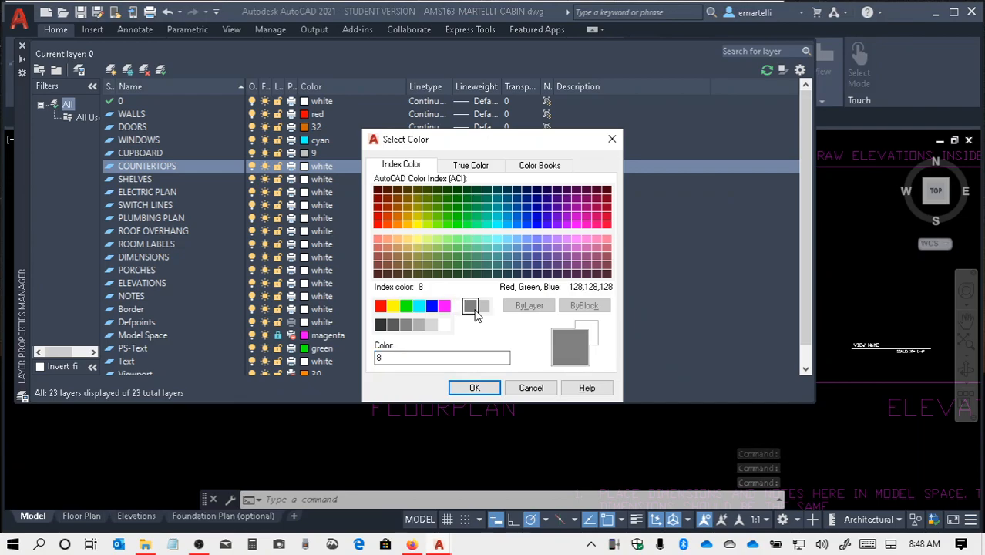
left_click(476, 387)
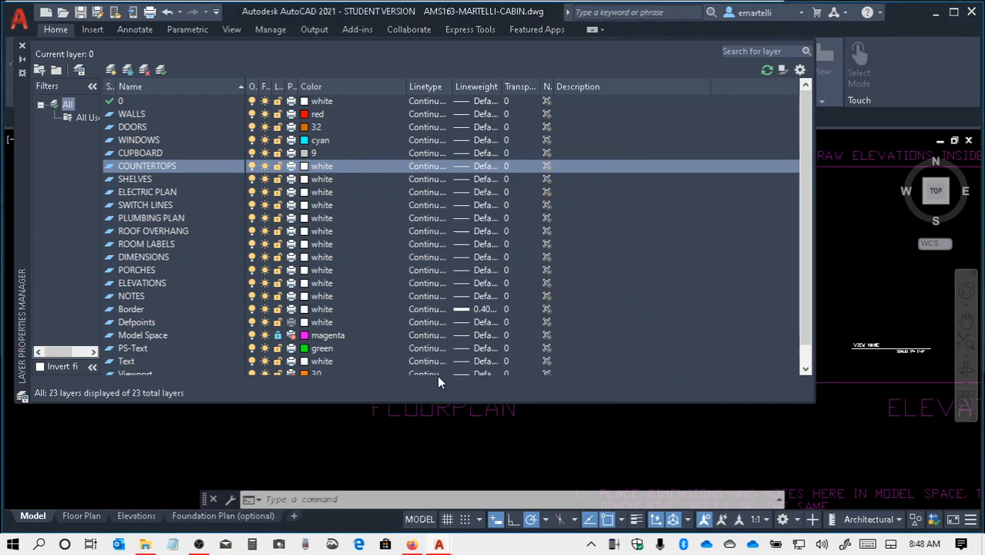
- Set the SHELVES layer's color to index color 32 and the ELECTRIC PLAN layer's color to magenta
left_click(325, 180)
left_click(325, 180)
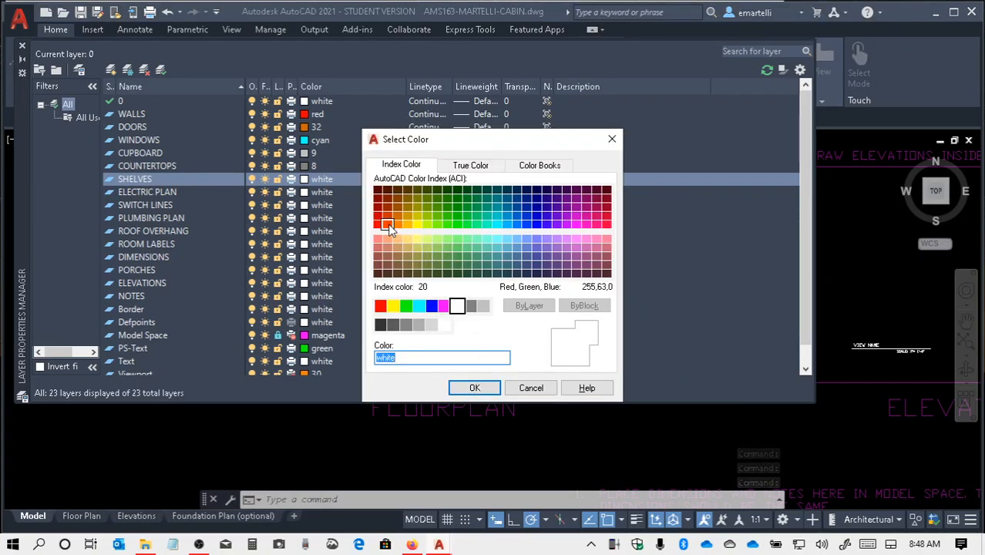
left_click(396, 216)
left_click(474, 388)
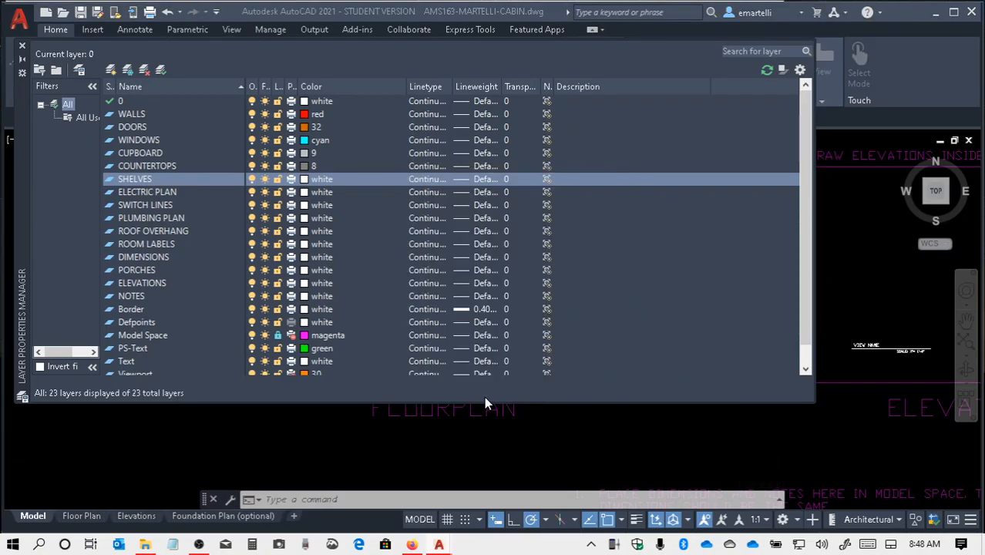
left_click(316, 193)
left_click(314, 191)
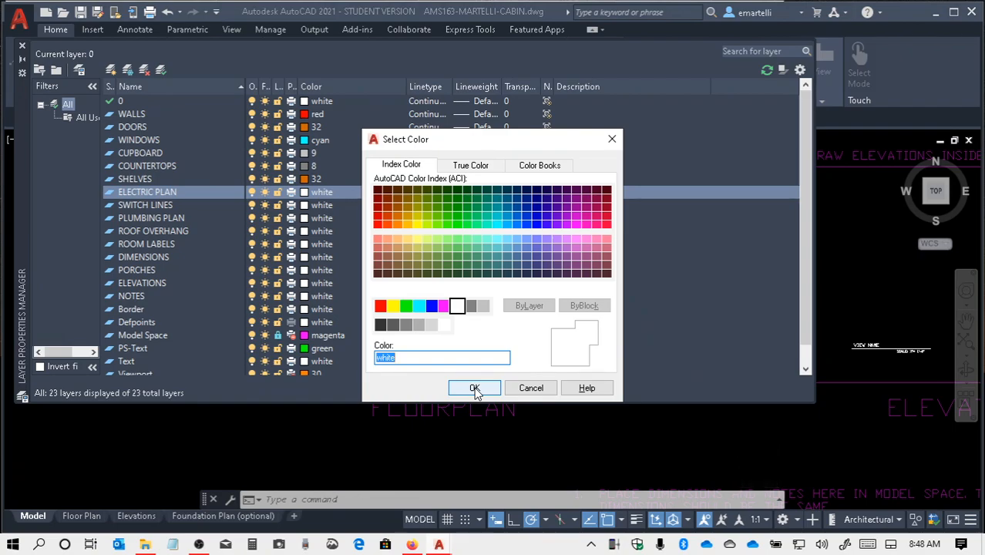
left_click(444, 306)
left_click(474, 387)
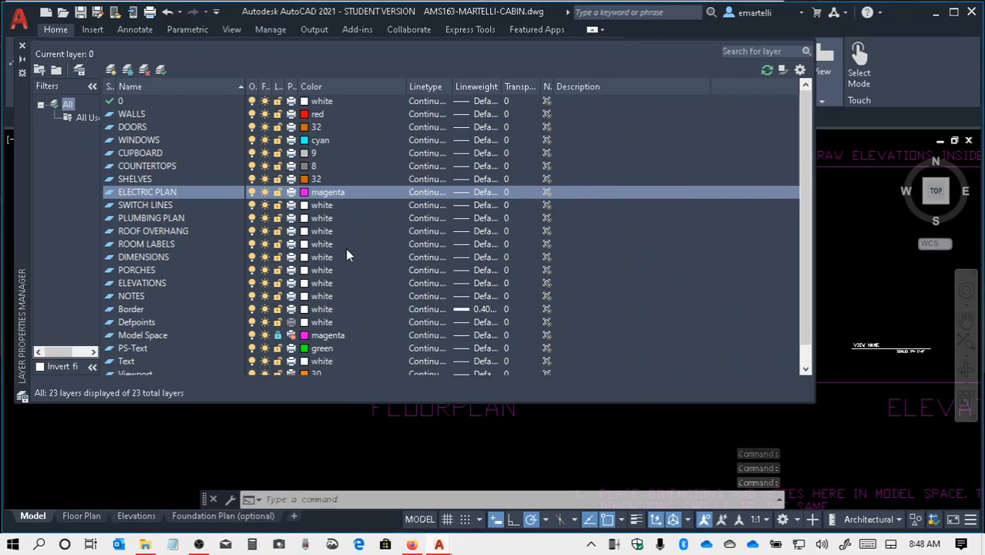
- Set the SWITCH LINES layer's color to yellow and the PLUMBING PLAN layer's color to index color 210
left_click(316, 206)
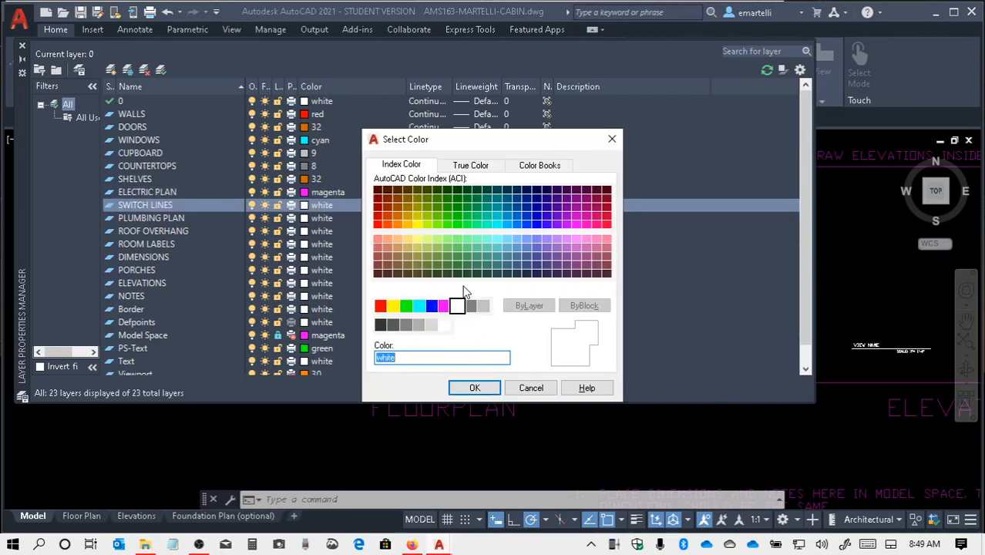
left_click(393, 306)
left_click(469, 389)
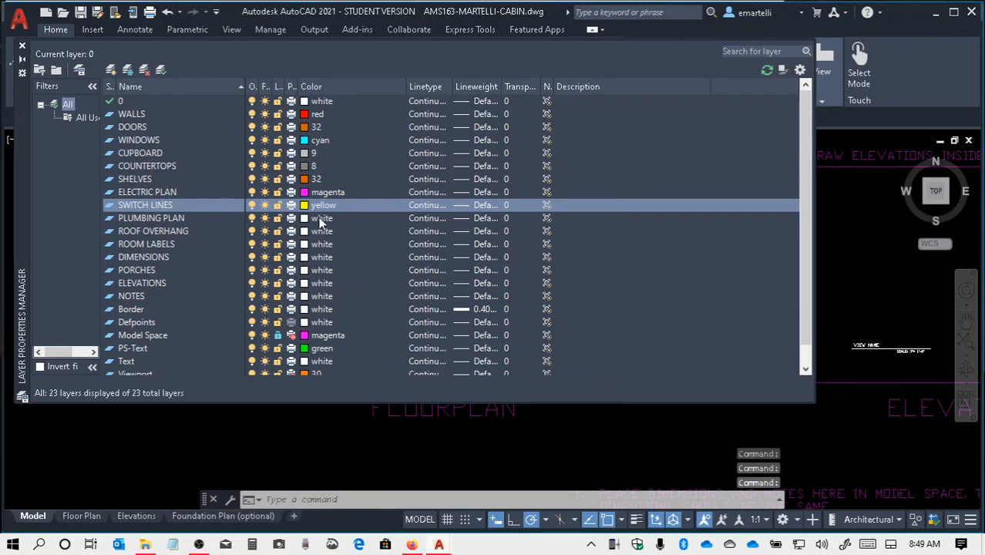
left_click(320, 219)
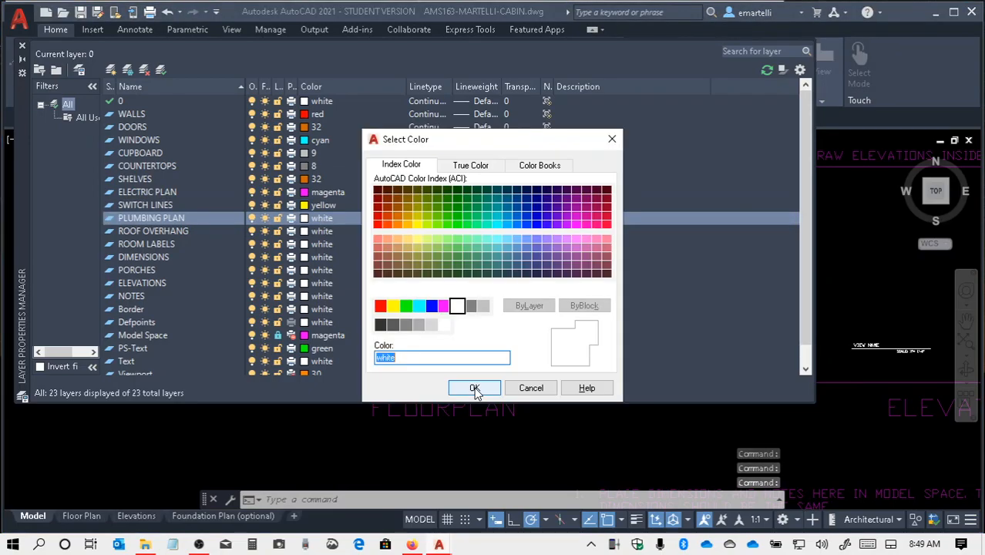
left_click(581, 223)
left_click(475, 388)
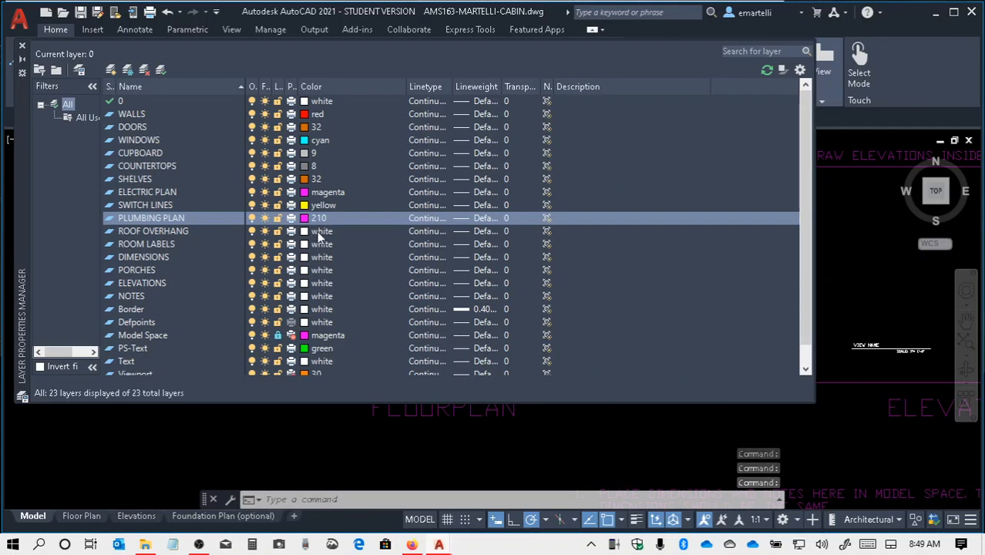
- Set the ROOF OVERHANG layer's color to green
left_click(316, 234)
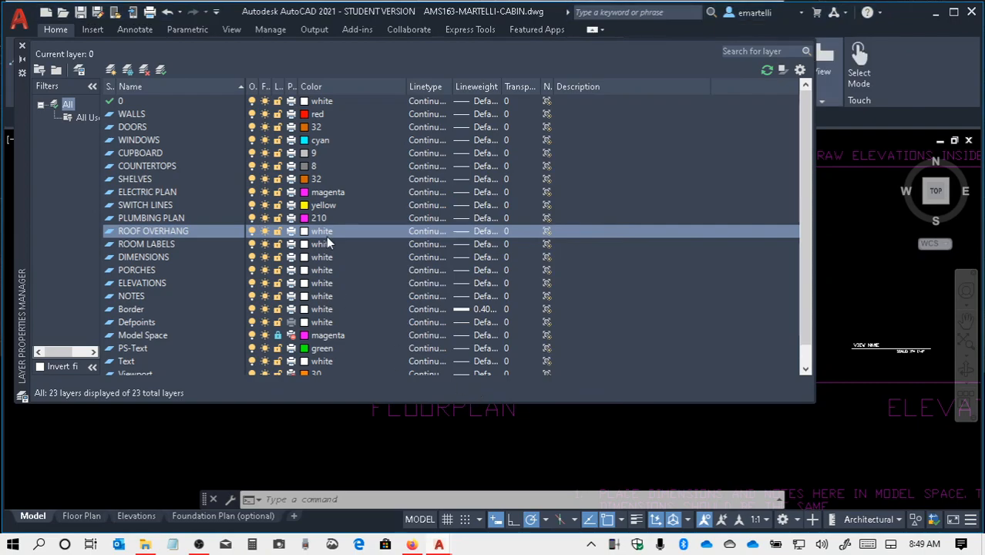
left_click(325, 233)
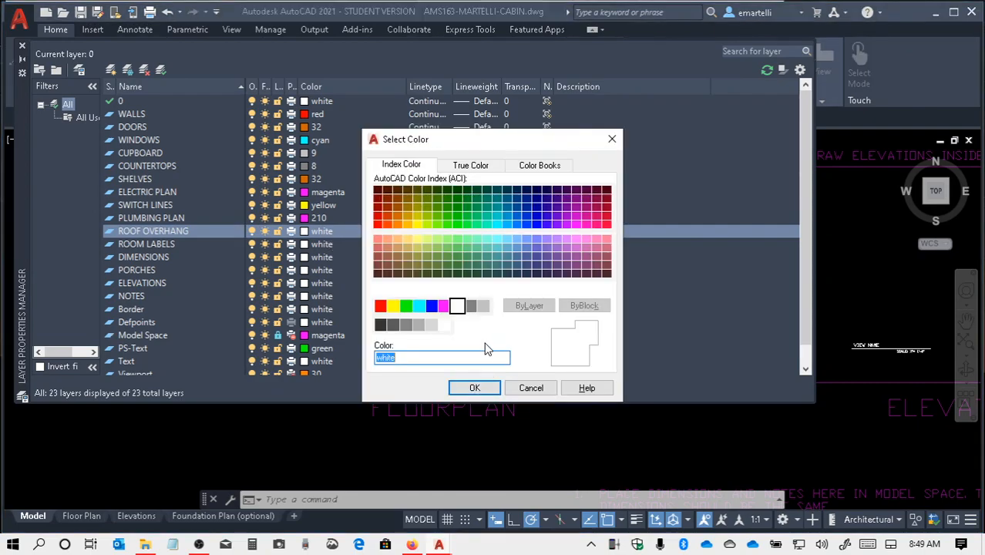
left_click(406, 307)
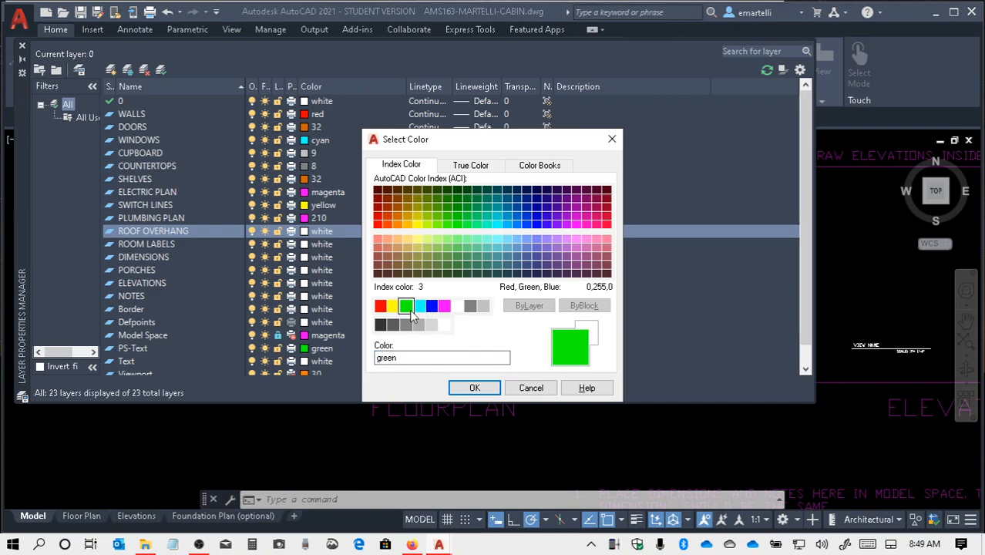
left_click(479, 392)
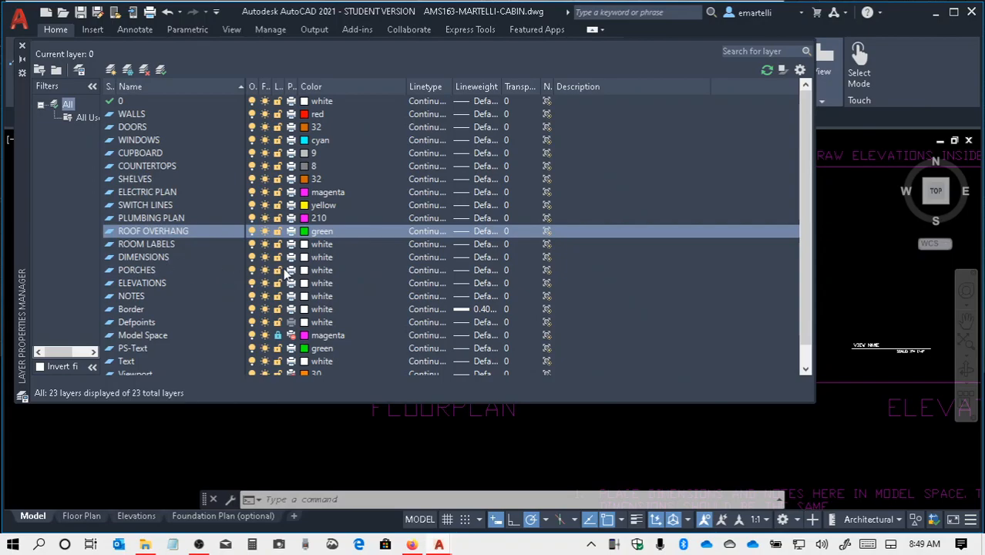
left_click(323, 260)
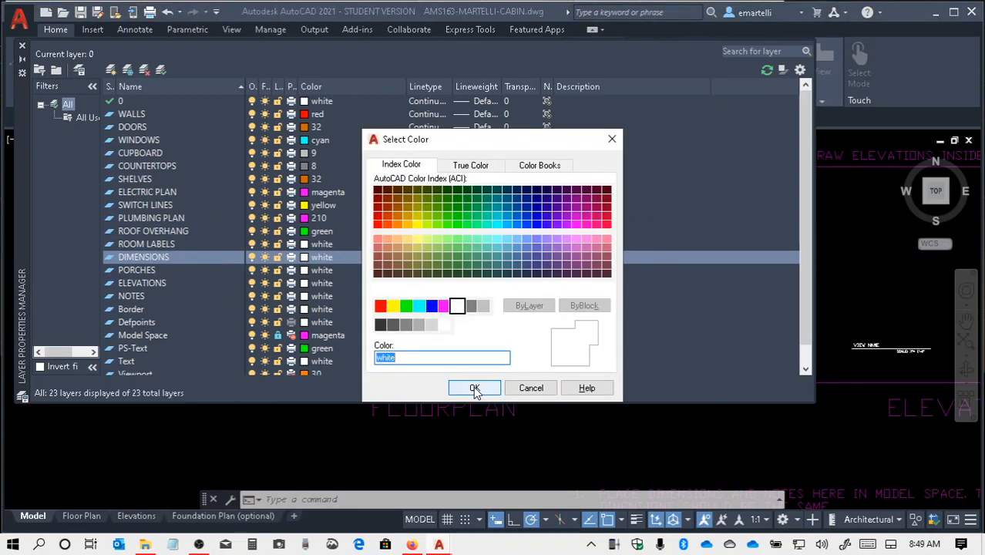
left_click(531, 388)
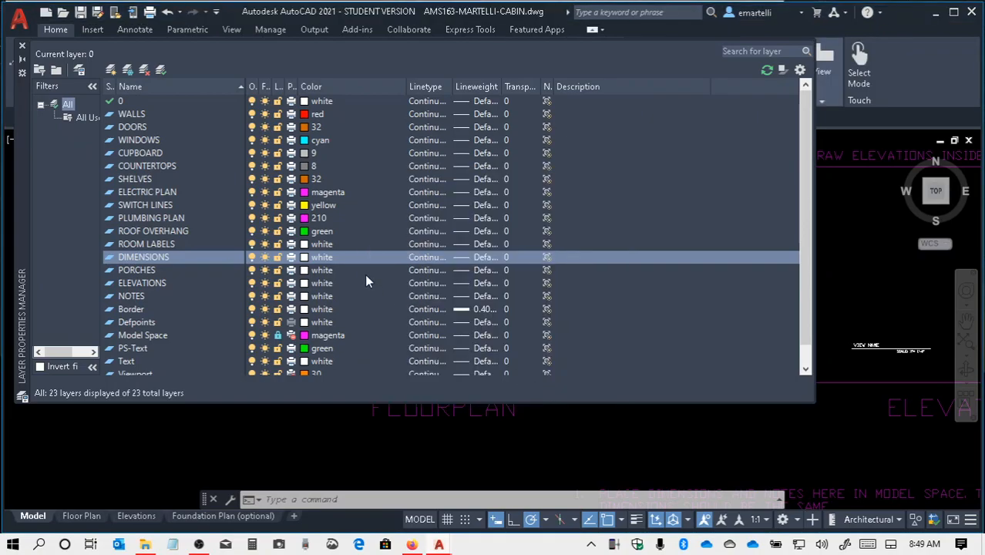
- Set the PORCHES layer's color to index color 71 and the ELEVATIONS layer's color to red
left_click(321, 269)
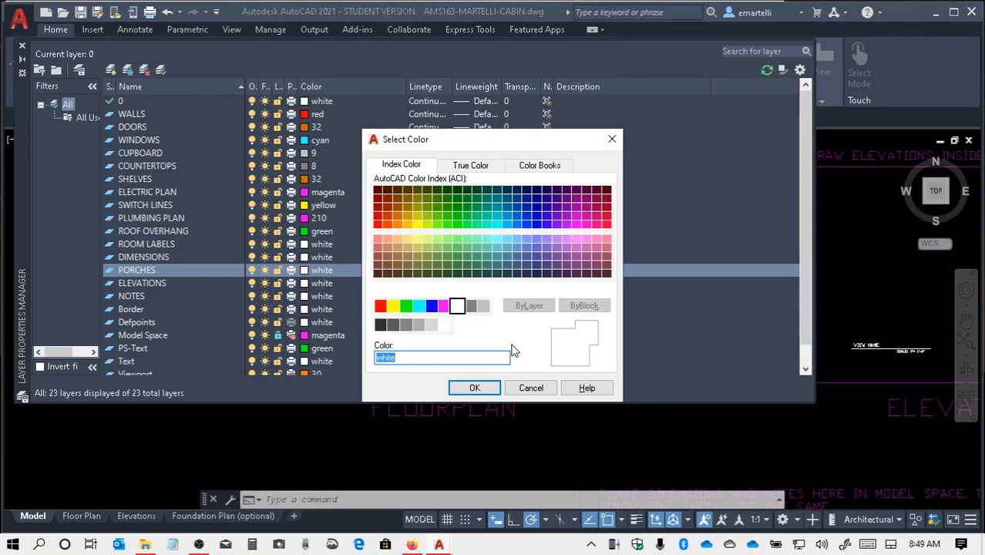
left_click(437, 241)
left_click(475, 389)
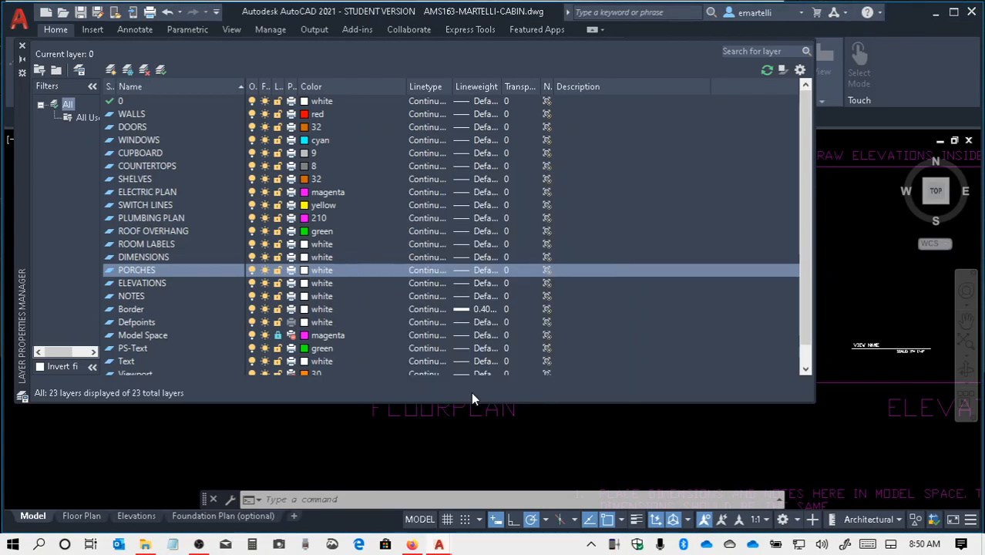
left_click(313, 283)
left_click(313, 283)
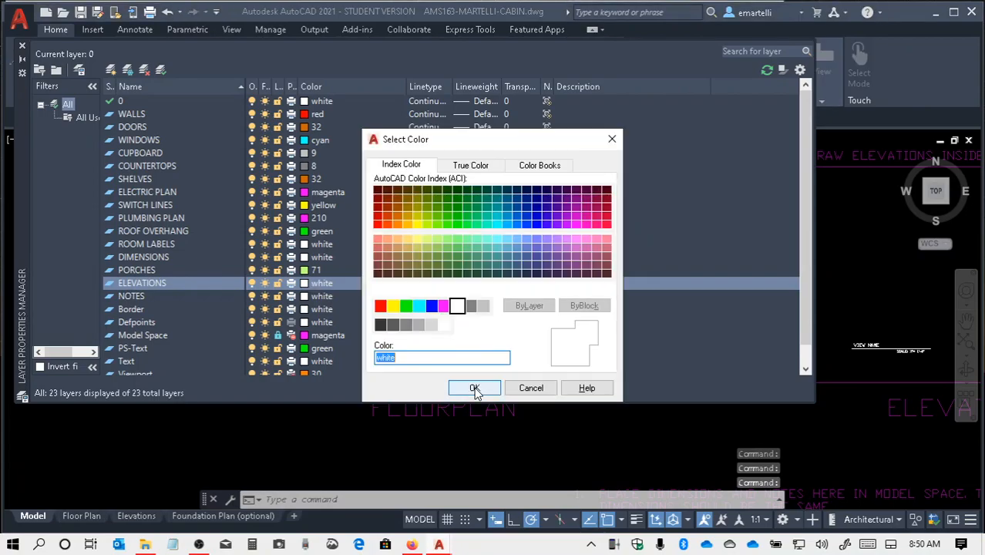
left_click(381, 306)
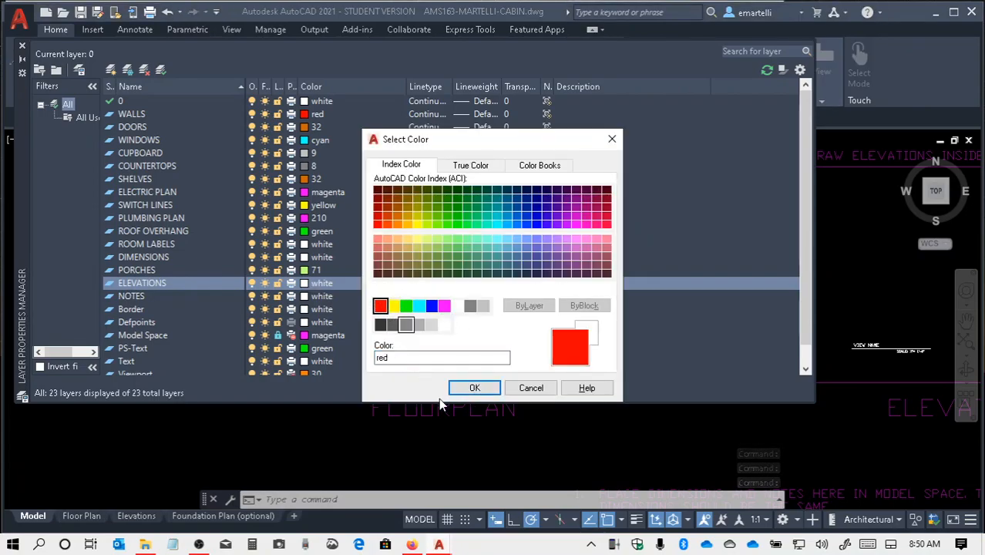
left_click(474, 387)
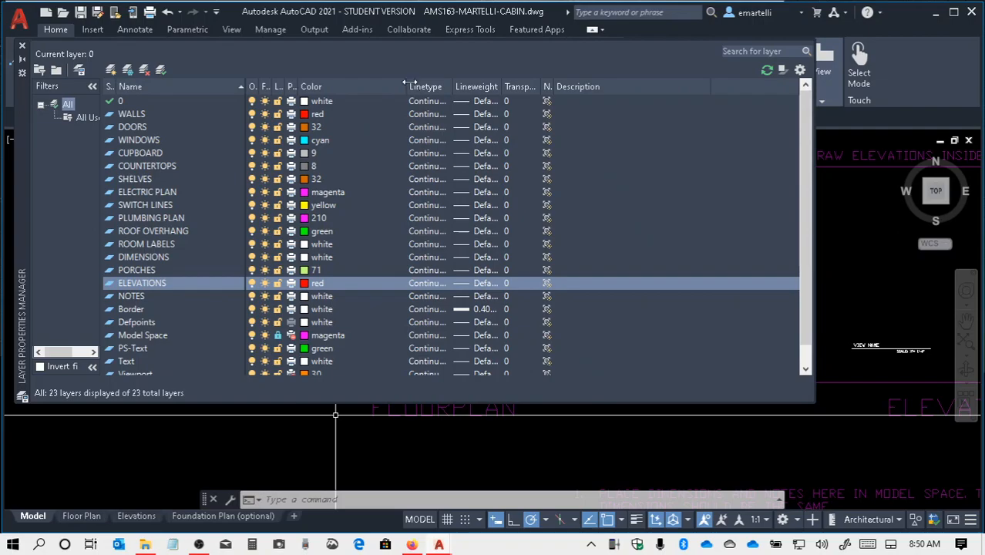
- Load the PHANTOM linetype from acad.lin and assign it to the SWITCH LINES layer
left_click_drag(407, 87, 467, 86)
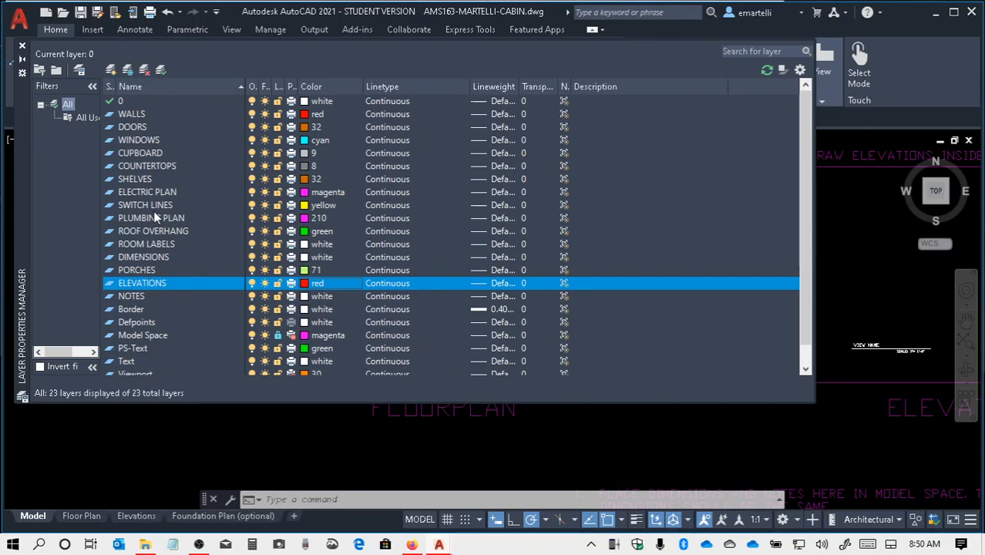
left_click(394, 205)
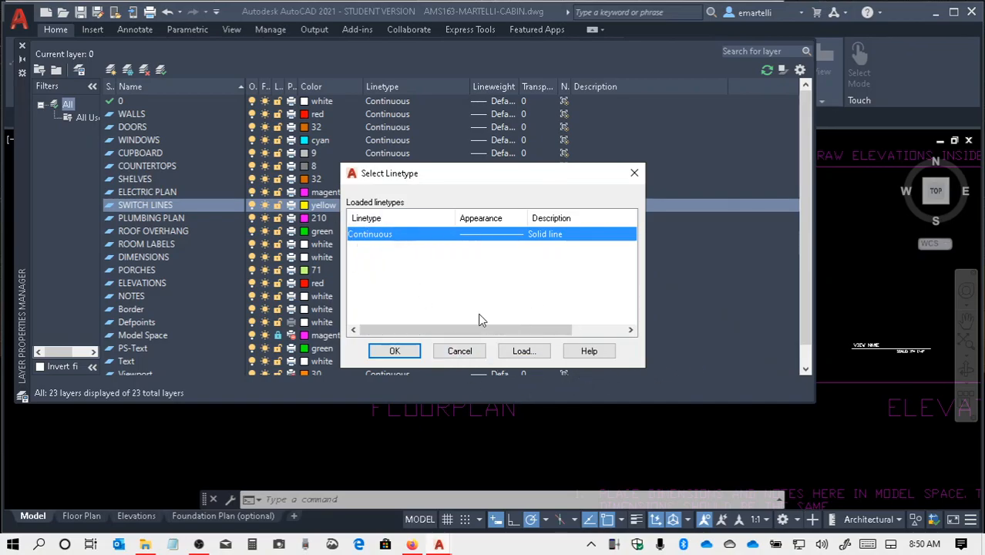
left_click(524, 351)
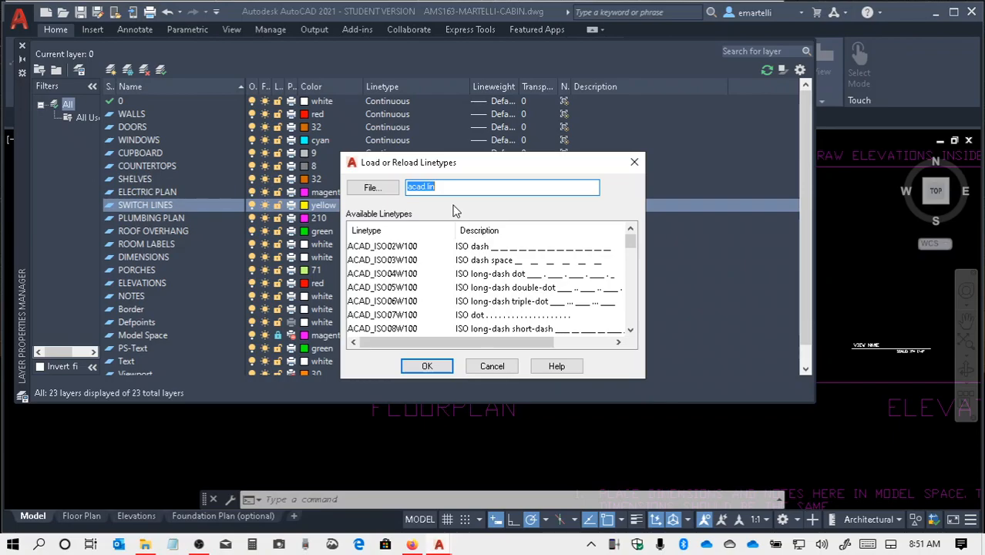
left_click(398, 287)
scroll(396, 300, "down", 1)
scroll(394, 301, "down", 12)
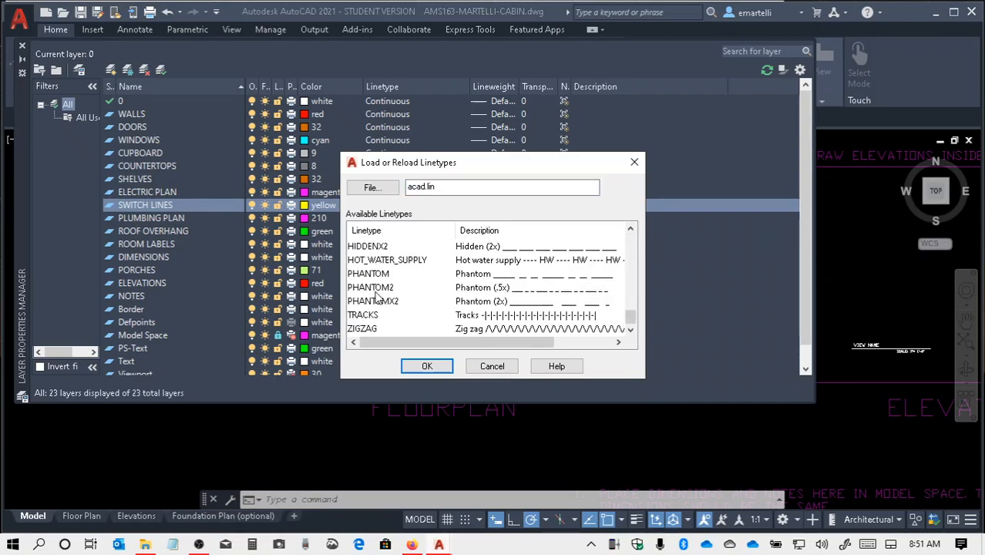
left_click(373, 275)
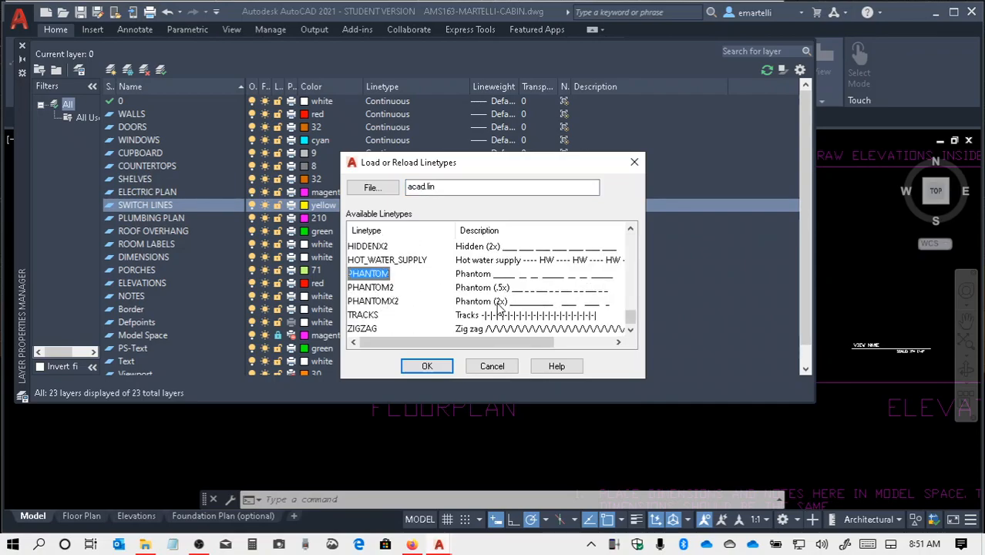
left_click(427, 367)
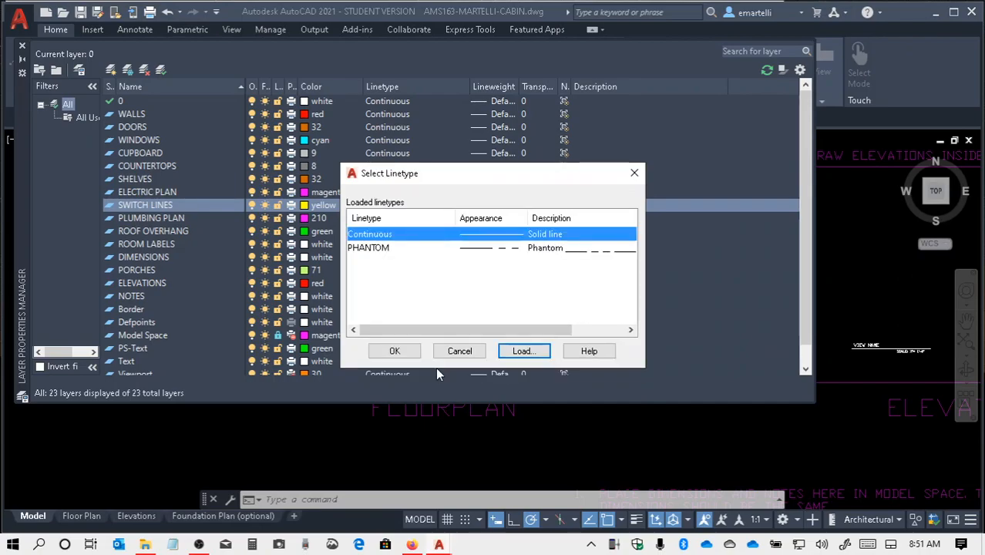
left_click(376, 249)
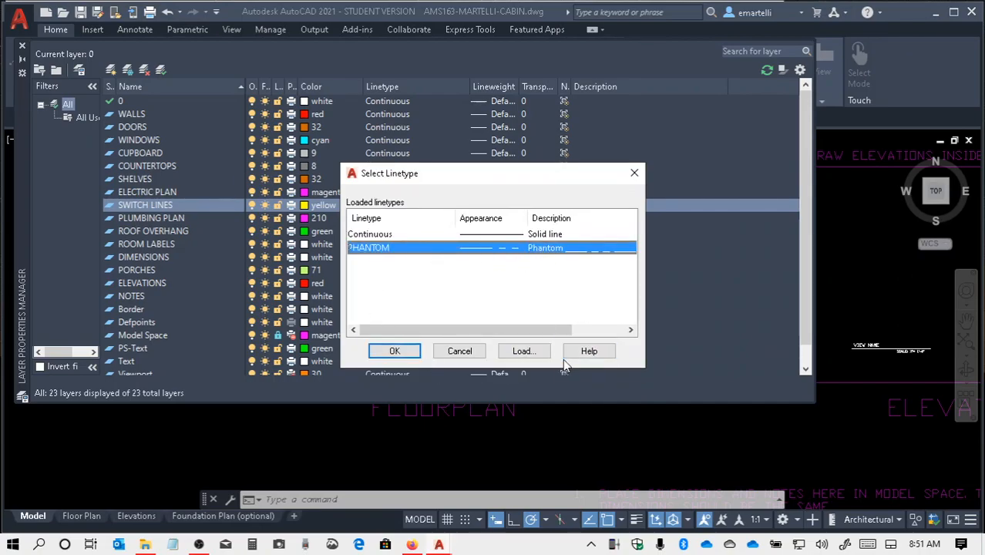
left_click(394, 353)
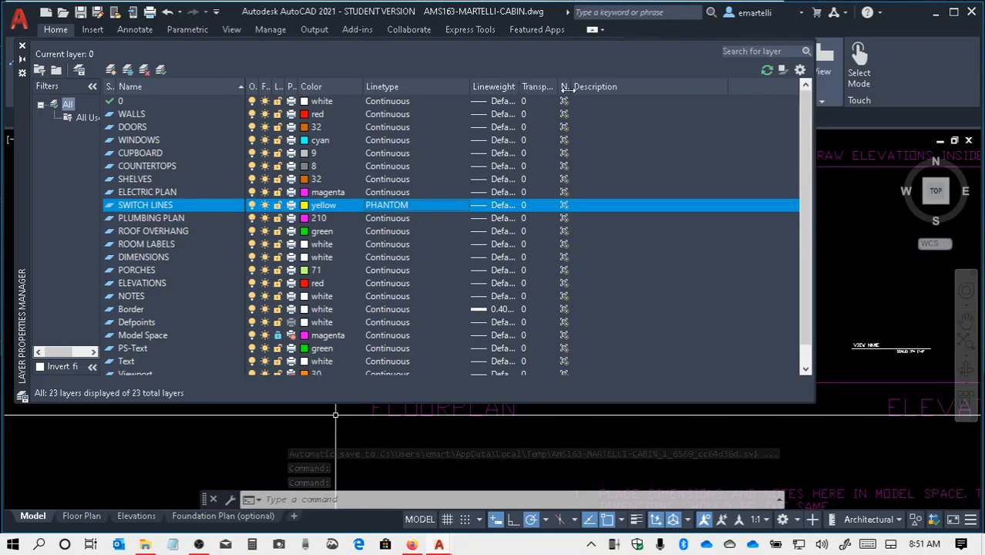
- Fit the widths of the Lineweight and Linetype columns in the layer list to their contents
double_click(518, 86)
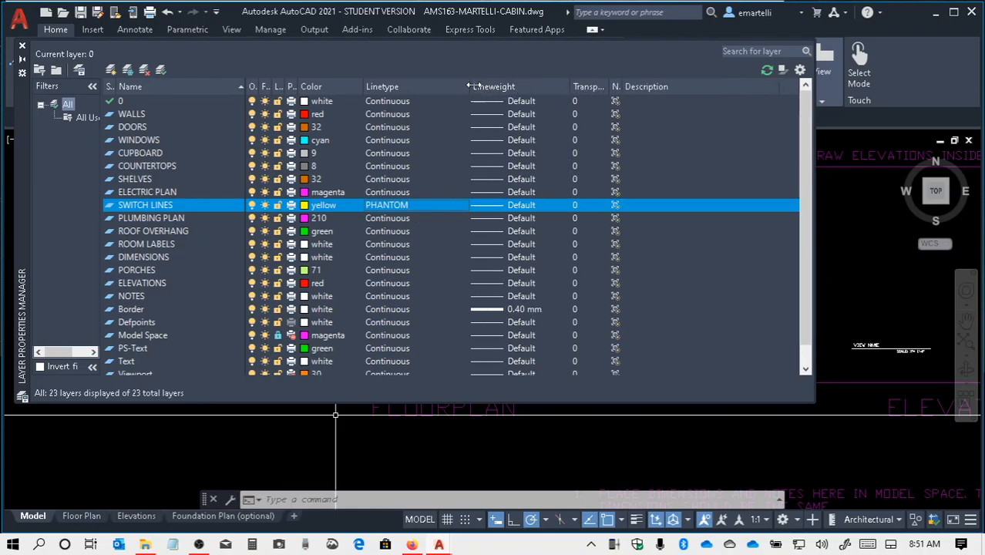
double_click(467, 86)
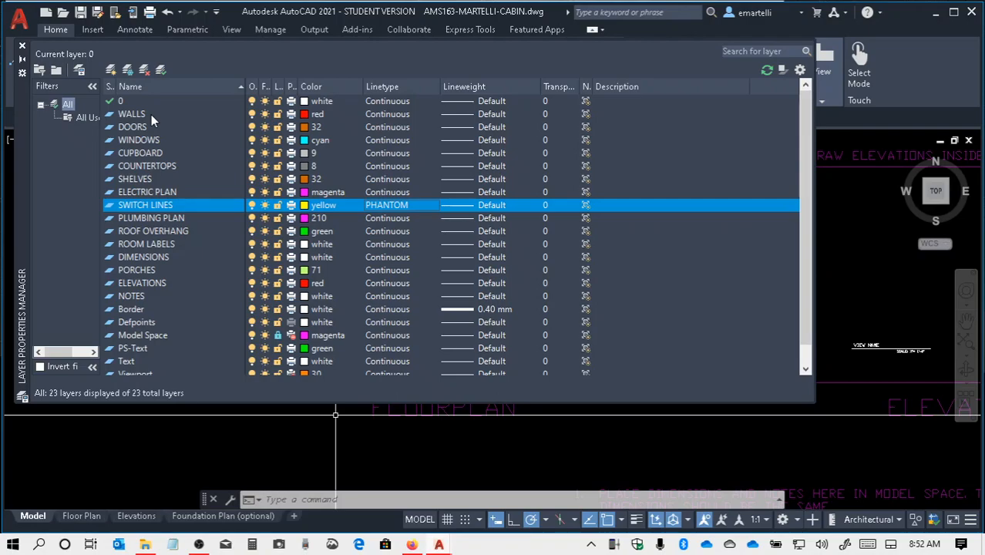
- Set the WALLS layer's lineweight to 0.60 mm
left_click(490, 115)
left_click(492, 115)
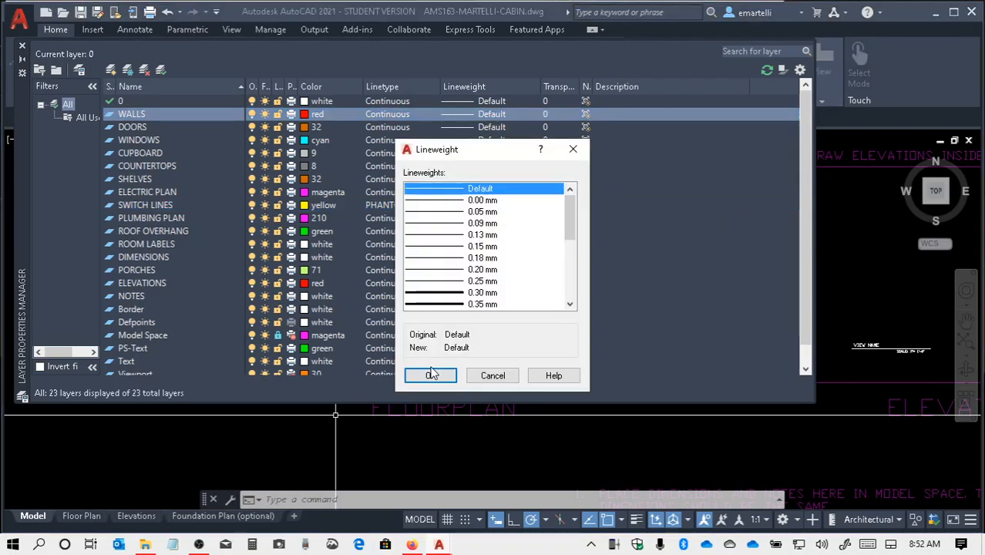
left_click(463, 258)
scroll(457, 276, "down", 2)
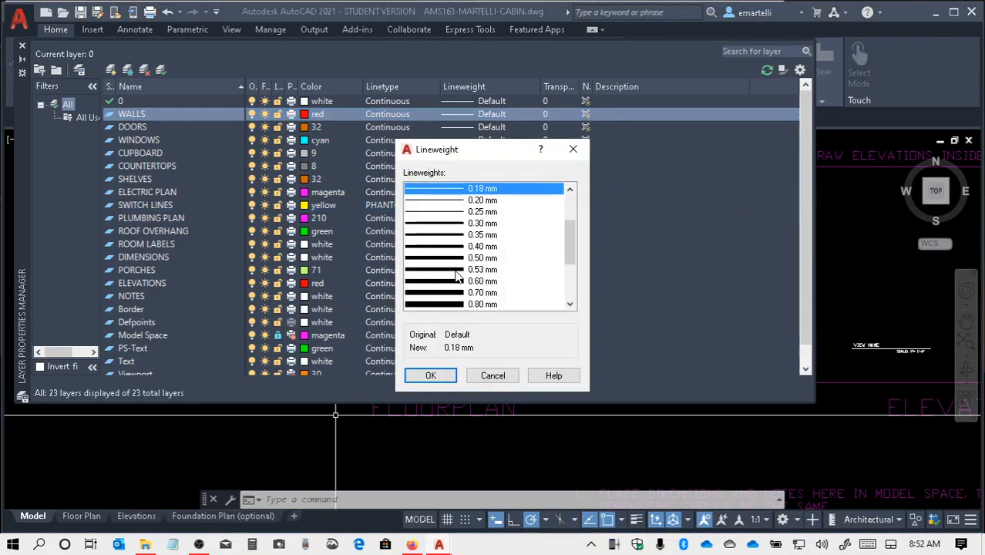
left_click(445, 282)
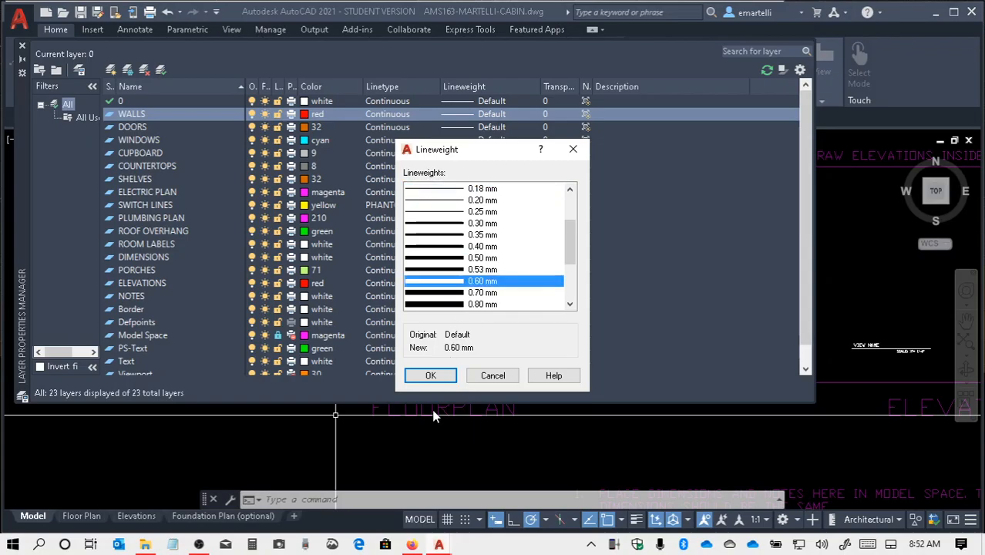
left_click(436, 376)
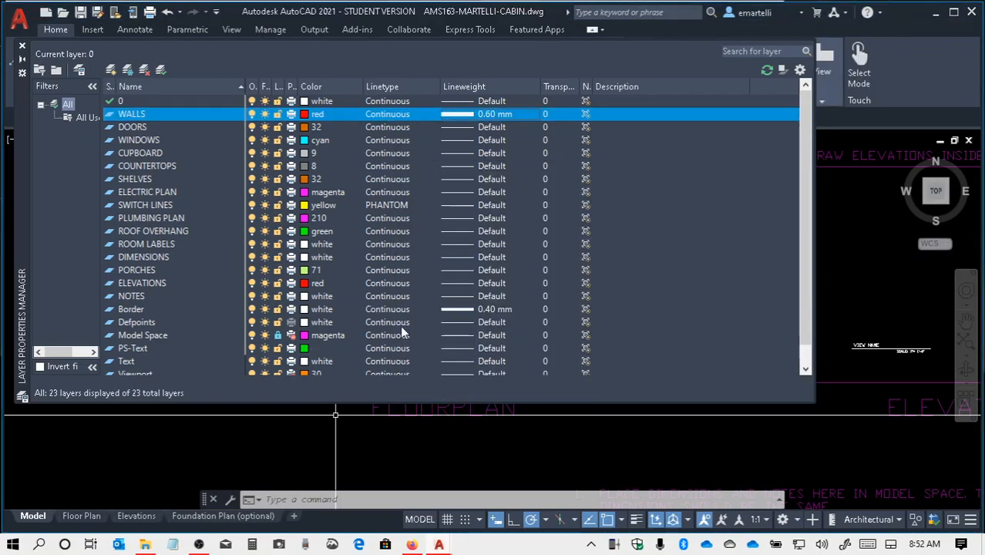
- Set the DOORS layer's lineweight to 0.60 mm
left_click(492, 128)
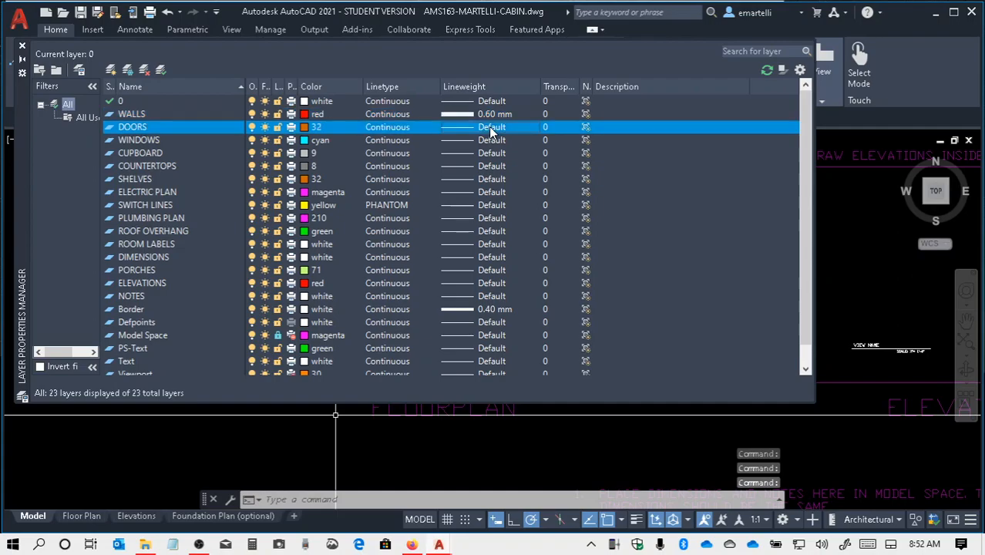
left_click(490, 128)
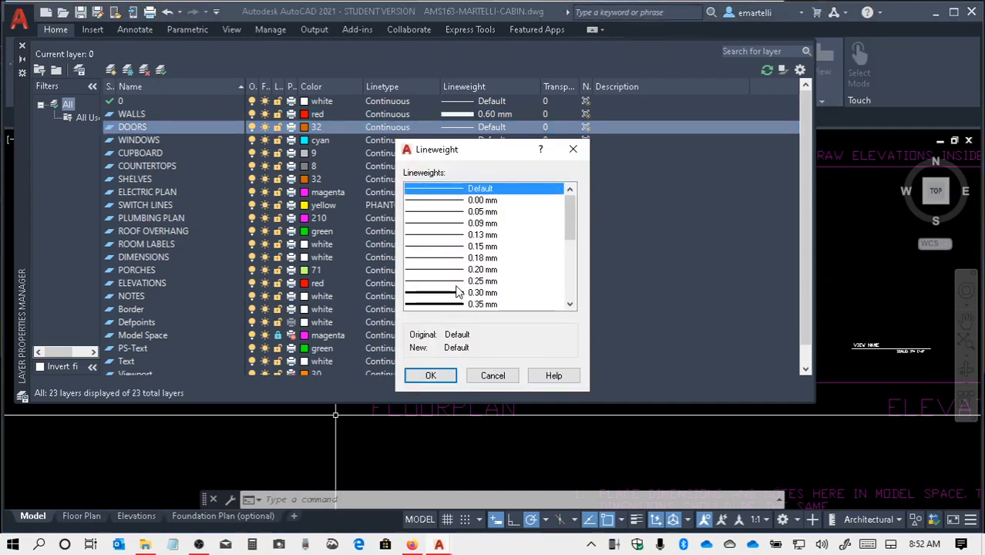
scroll(455, 291, "down", 3)
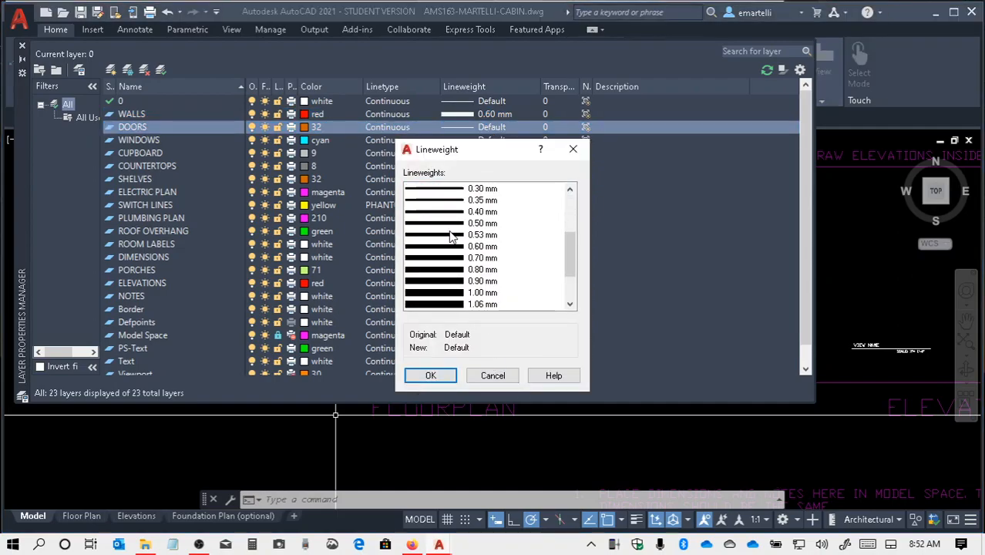
left_click(450, 246)
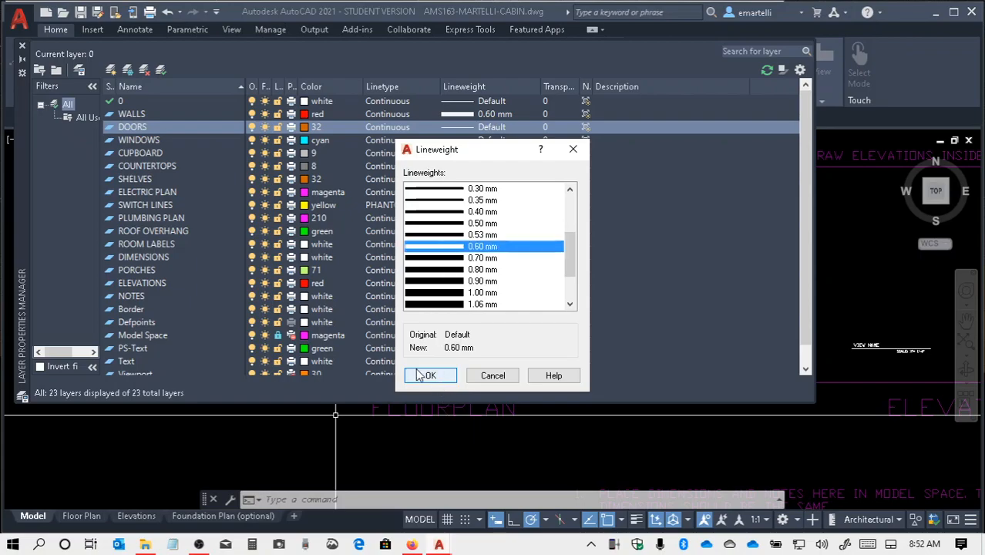
left_click(436, 376)
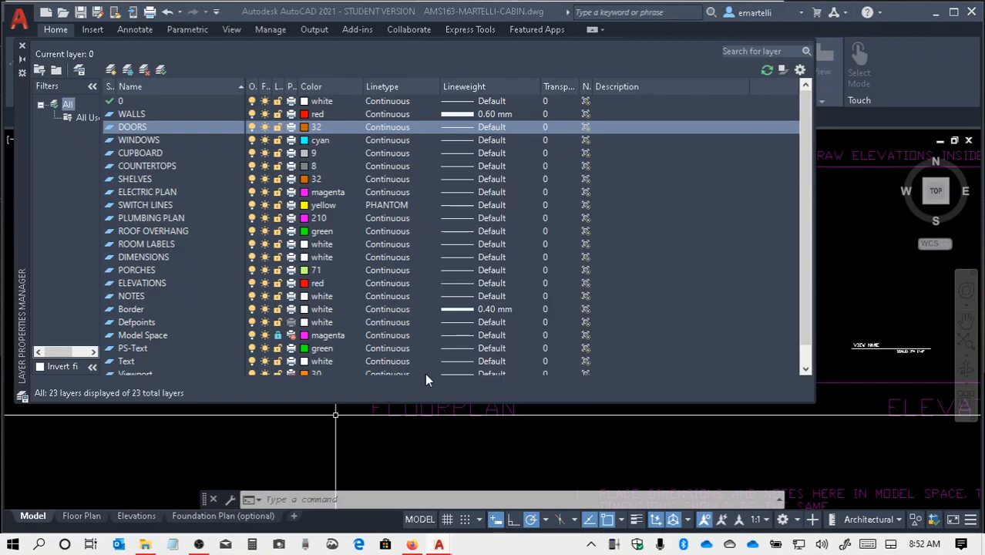
- Set the WINDOWS layer's lineweight to 0.60 mm
left_click(490, 139)
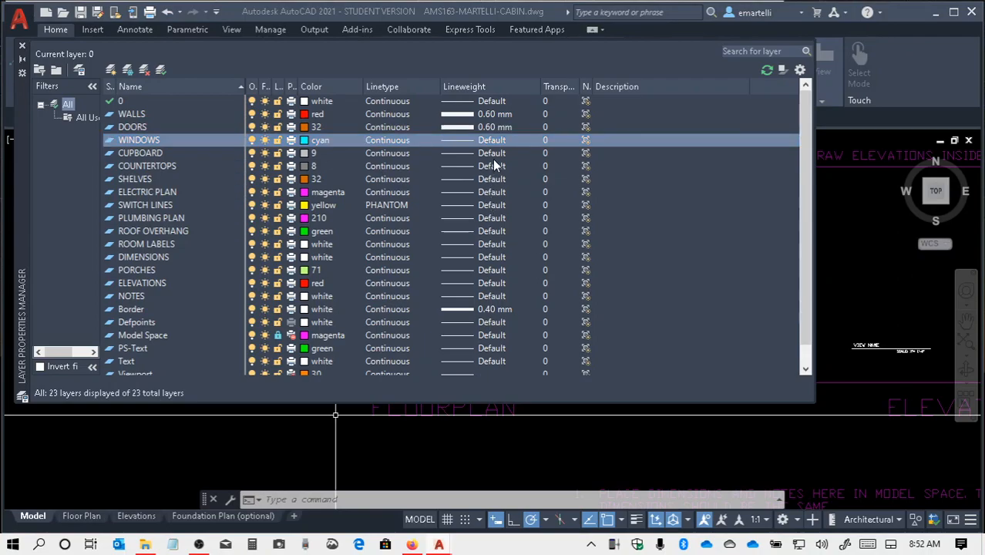
left_click(467, 235)
scroll(468, 274, "down", 2)
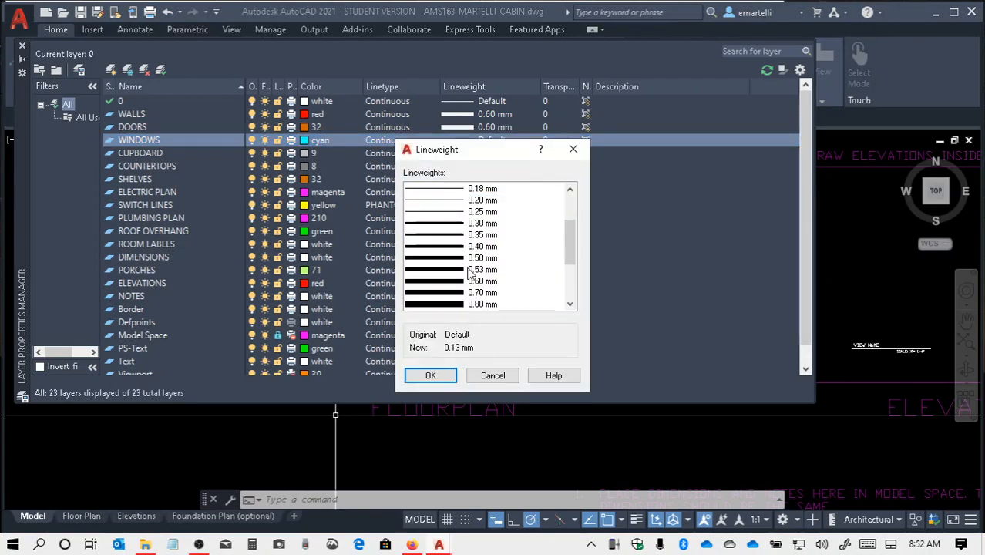
left_click(446, 282)
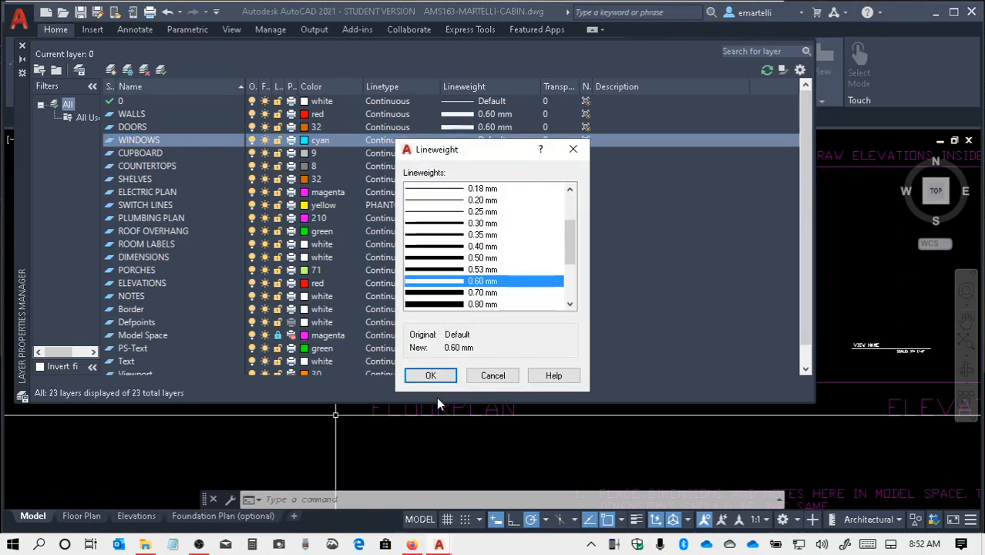
left_click(437, 376)
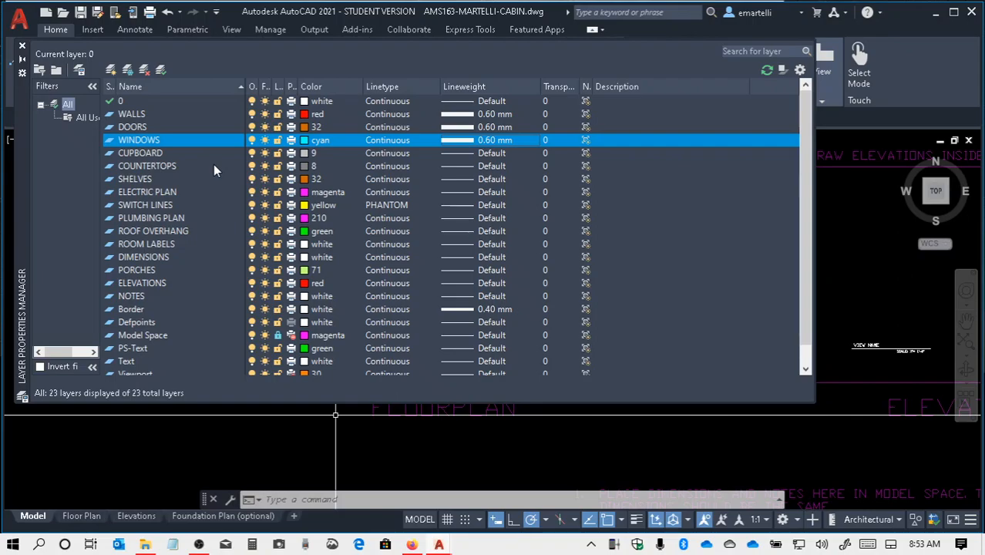
- Load the HIDDEN linetype from acad.lin and assign it to the CUPBOARD layer
left_click(148, 155)
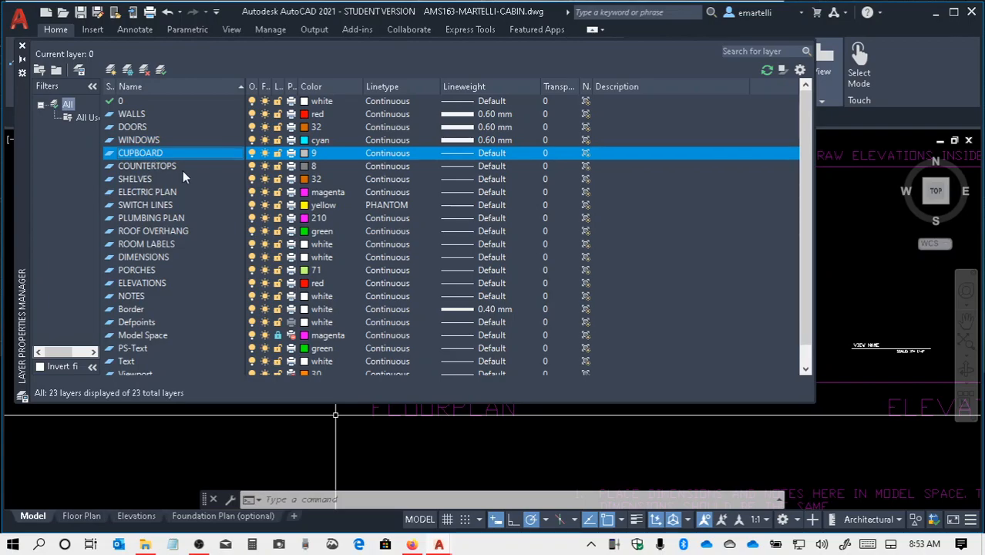
left_click(382, 153)
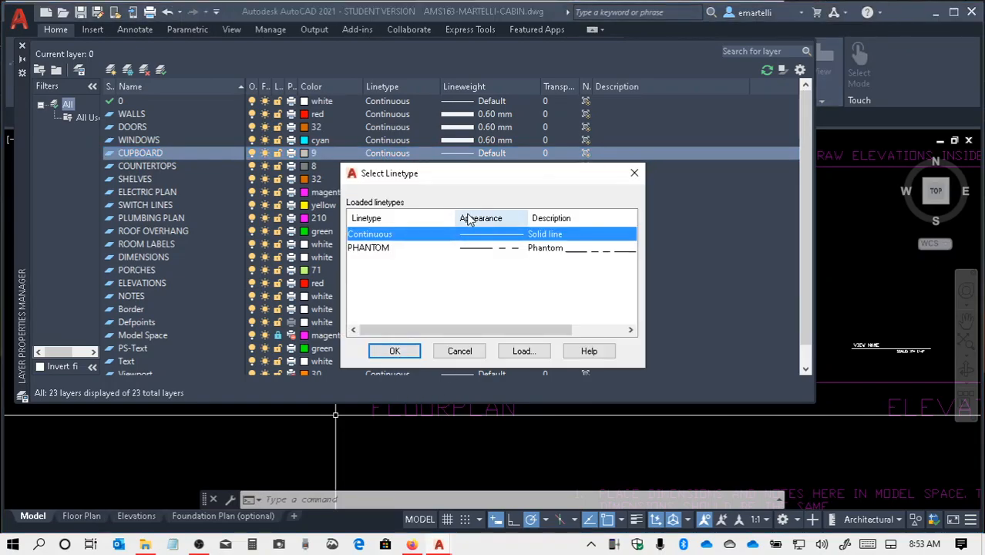
left_click(528, 352)
left_click(375, 302)
scroll(380, 308, "down", 4)
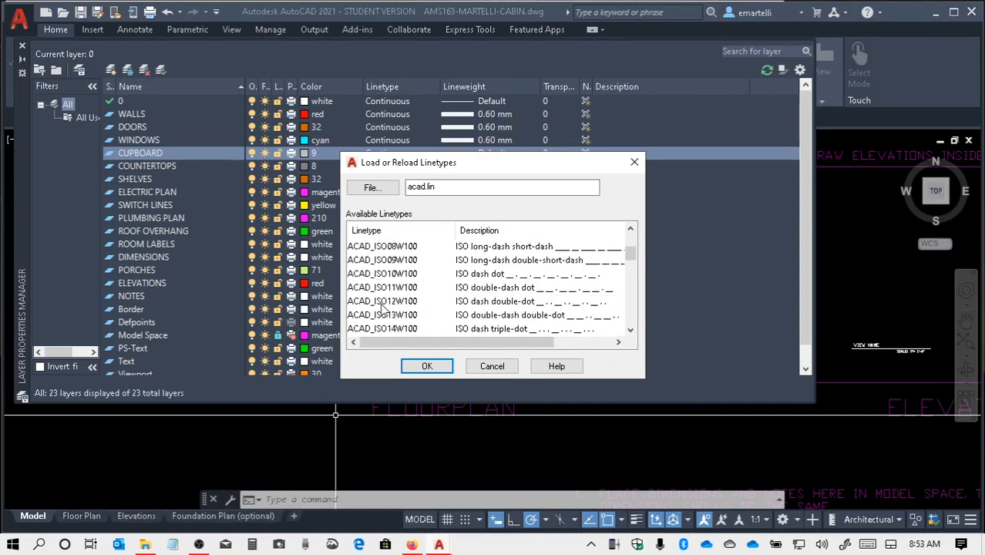
scroll(380, 308, "down", 7)
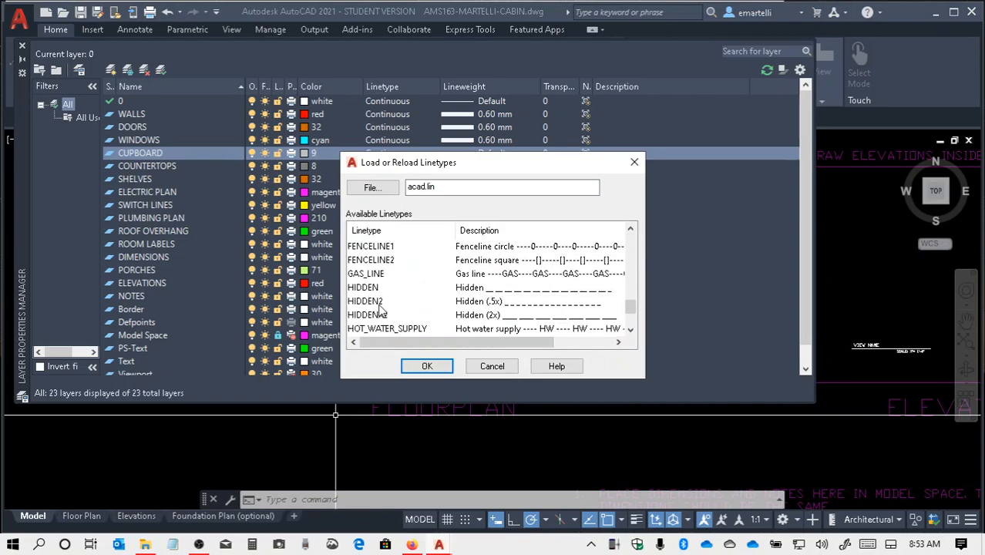
left_click(367, 287)
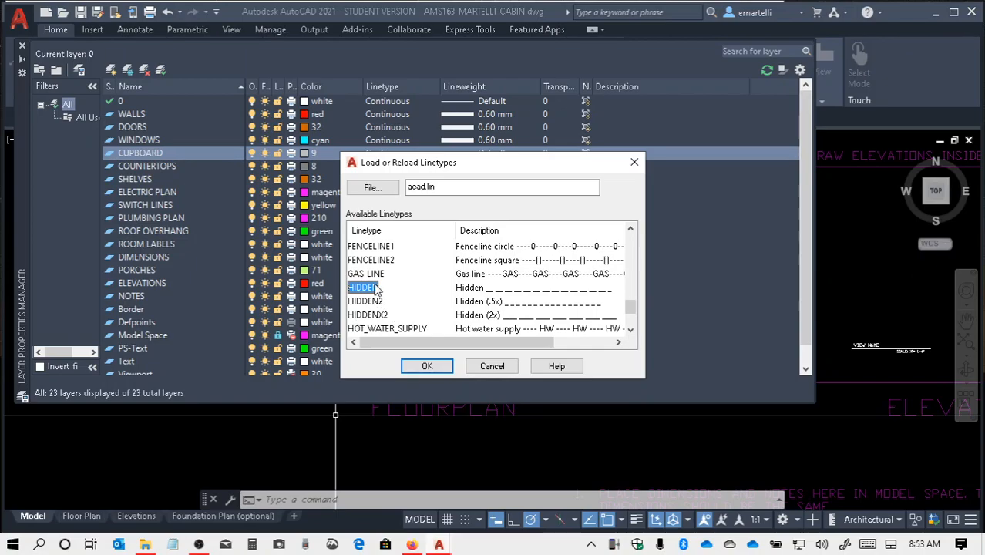
left_click(427, 366)
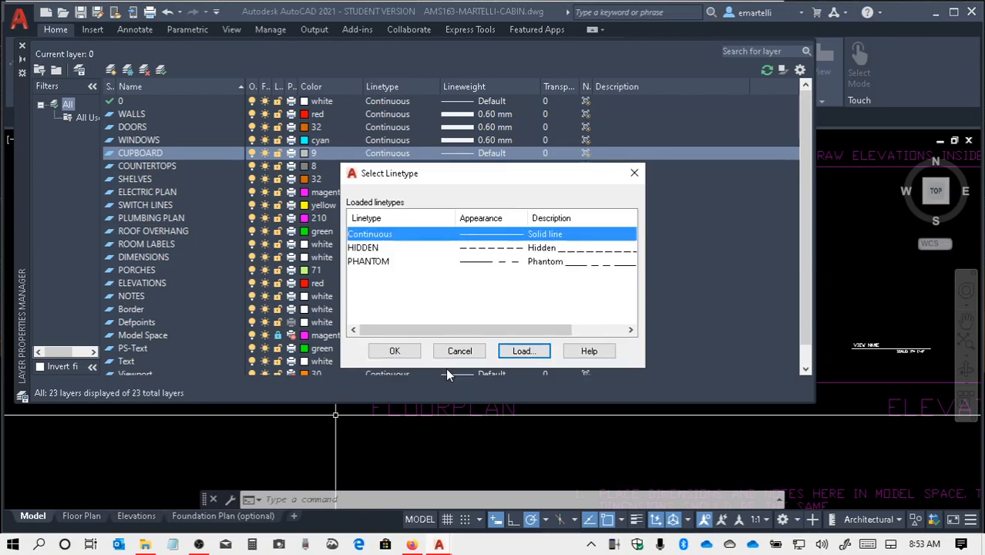
left_click(383, 249)
left_click(394, 351)
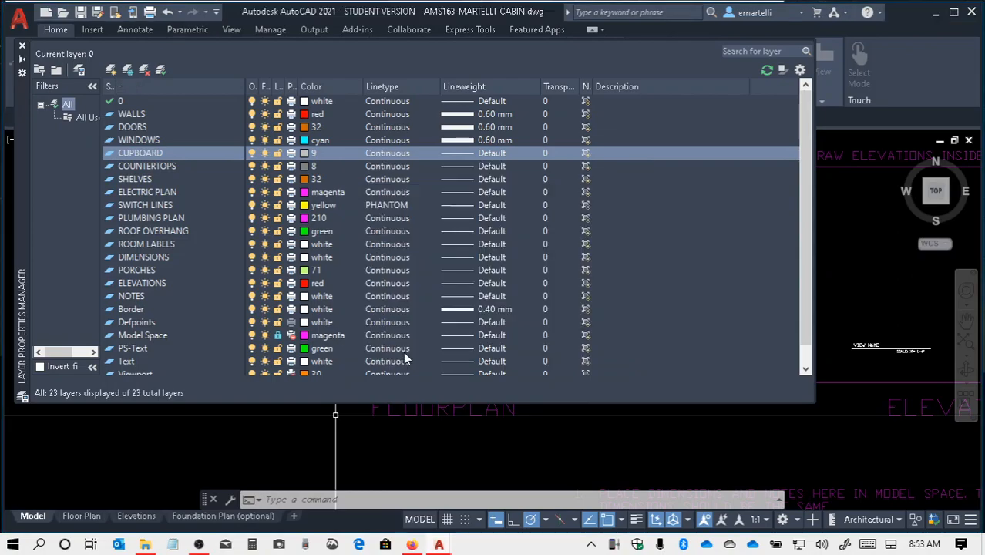
- Set the CUPBOARD layer's lineweight to 0.30 mm
left_click(485, 156)
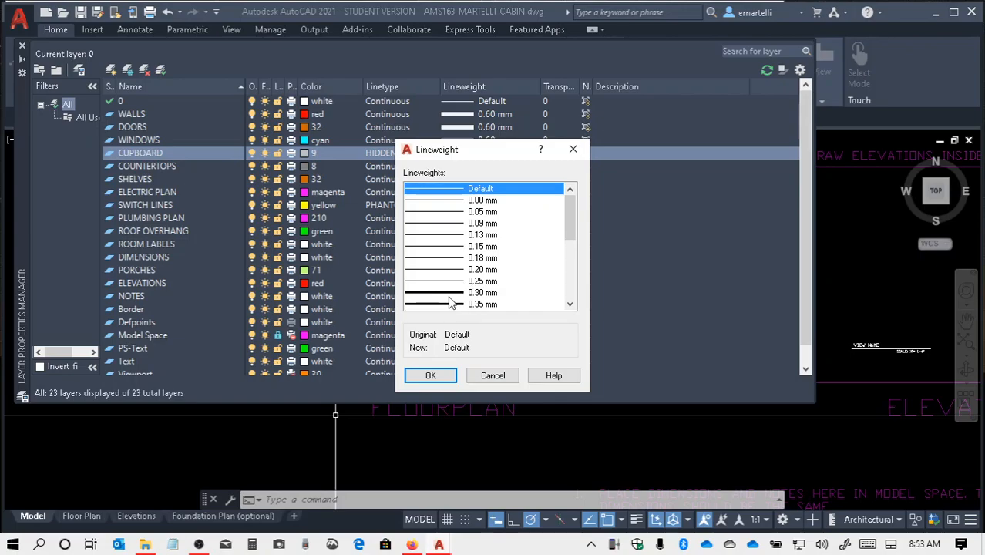
left_click(443, 293)
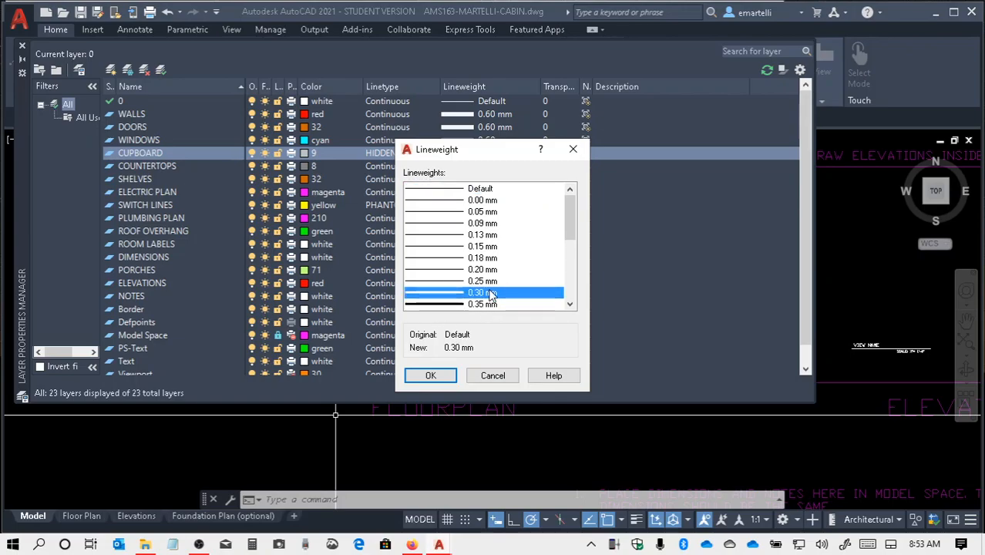
left_click(432, 377)
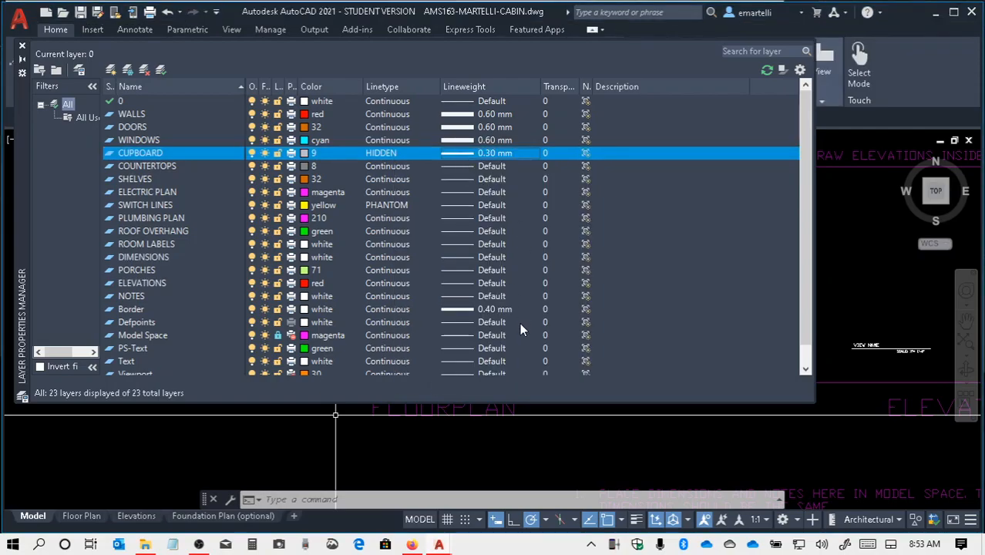
- Set the COUNTERTOPS layer's lineweight to 0.60 mm
left_click(478, 165)
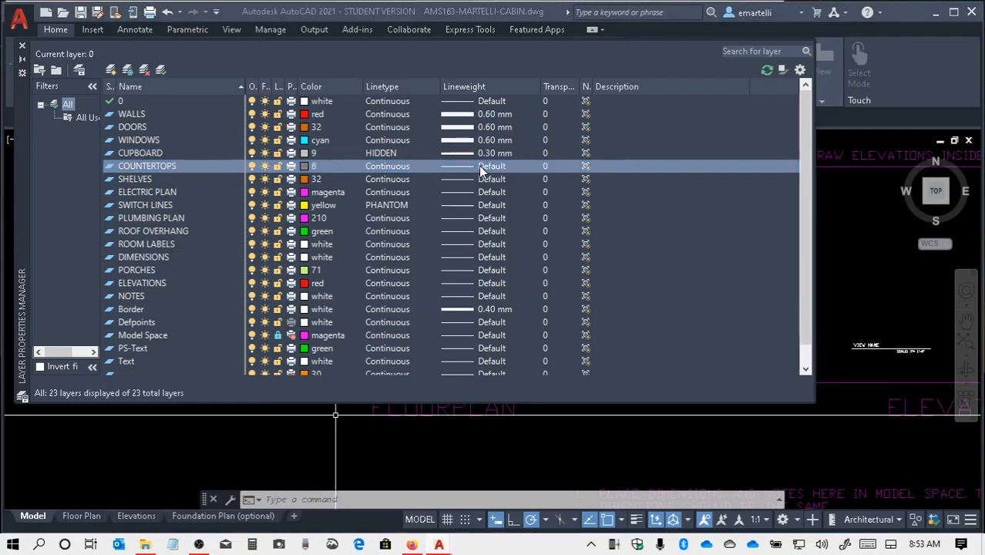
left_click(430, 374)
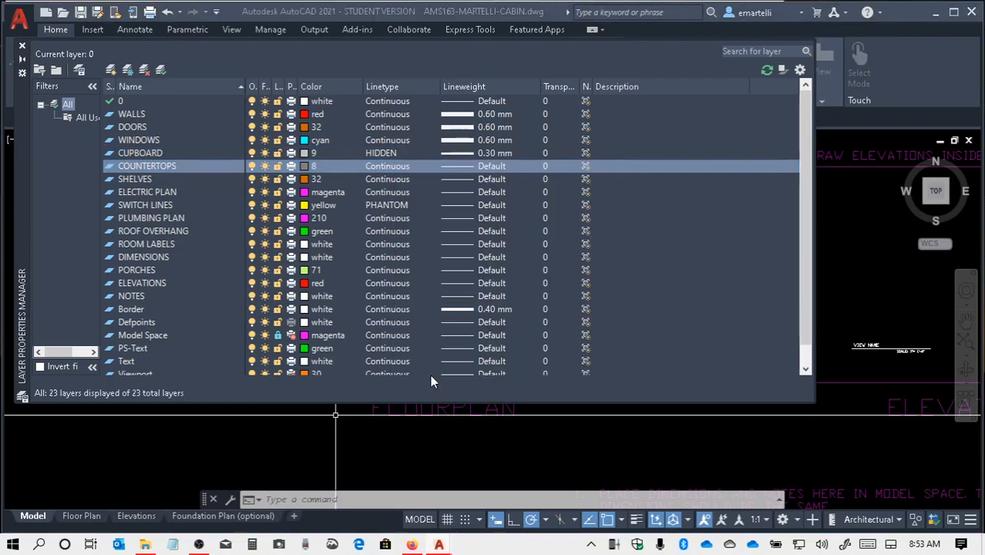
left_click(463, 167)
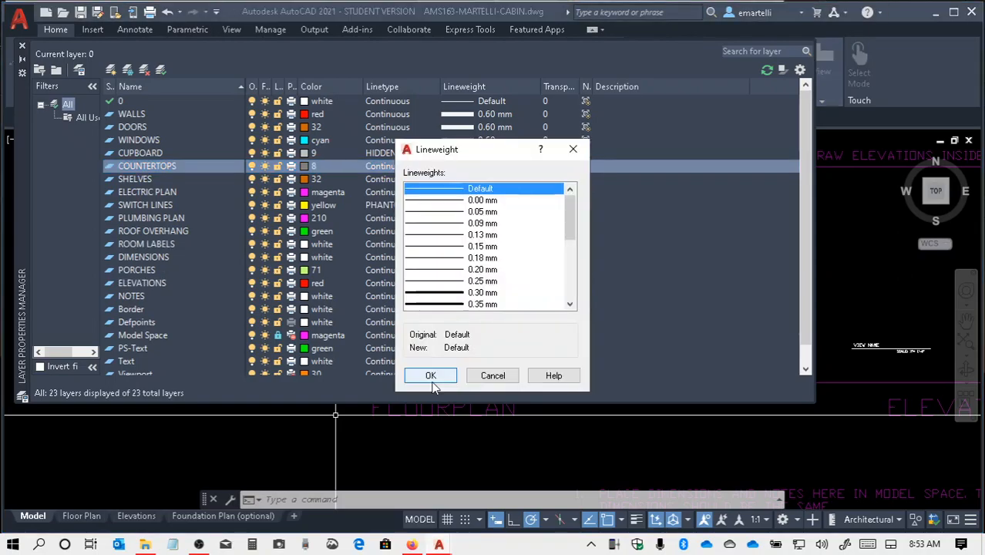
scroll(456, 254, "down", 2)
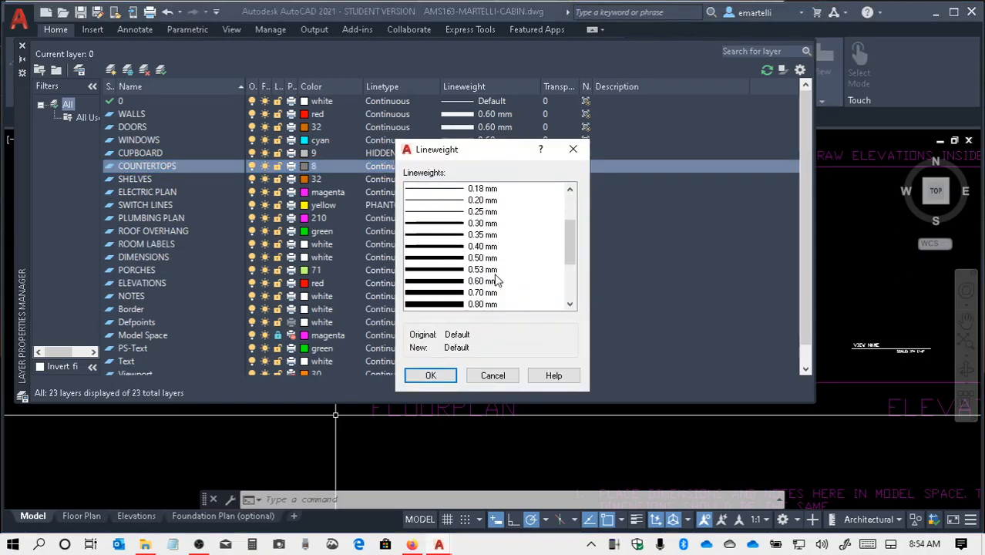
left_click(437, 282)
left_click(430, 376)
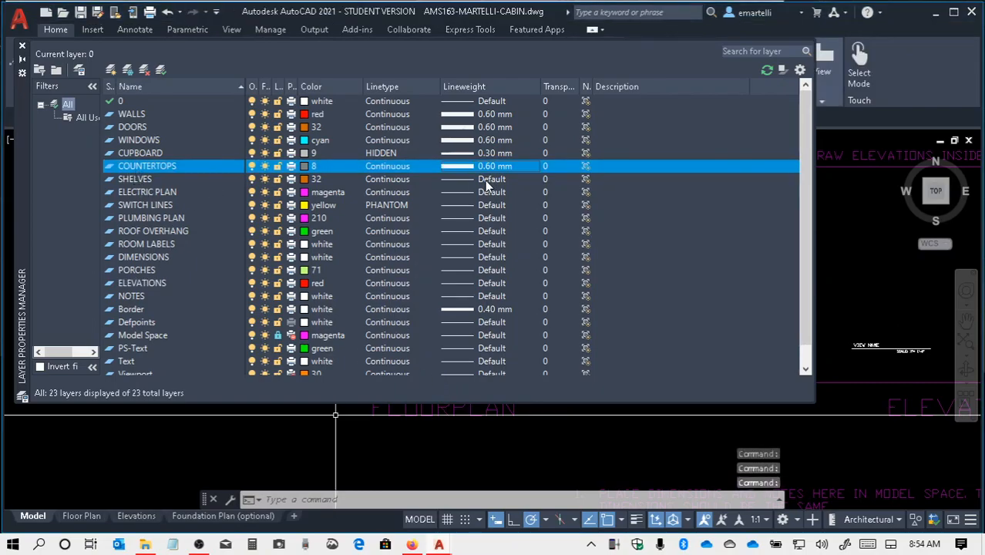
- Set the SHELVES layer's lineweight to 0.60 mm
left_click(461, 181)
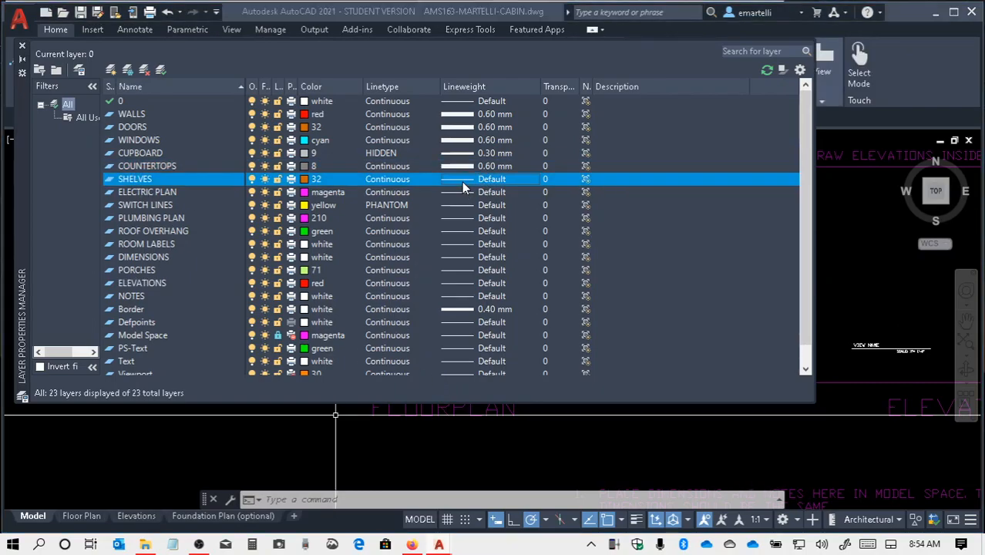
left_click(462, 181)
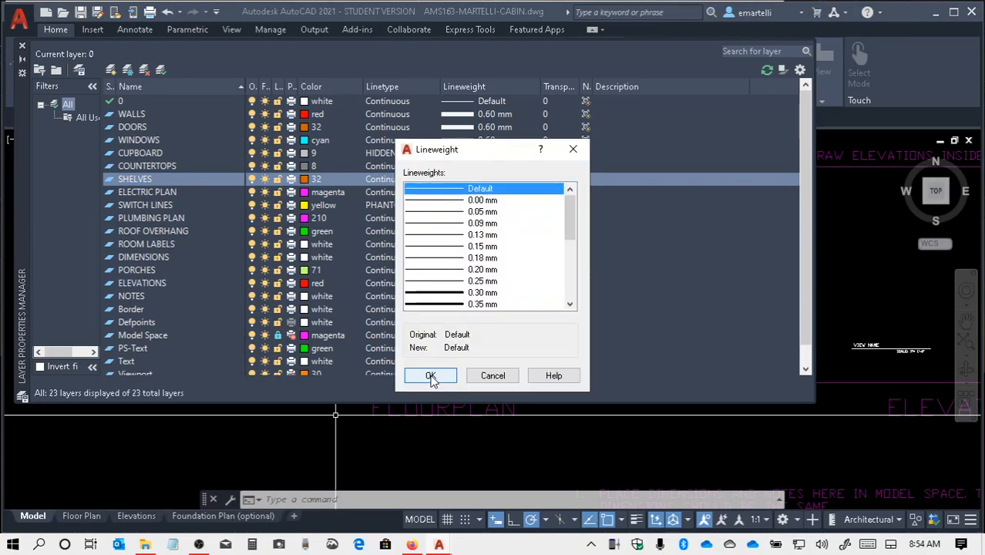
left_click(470, 269)
scroll(470, 274, "down", 2)
left_click(471, 282)
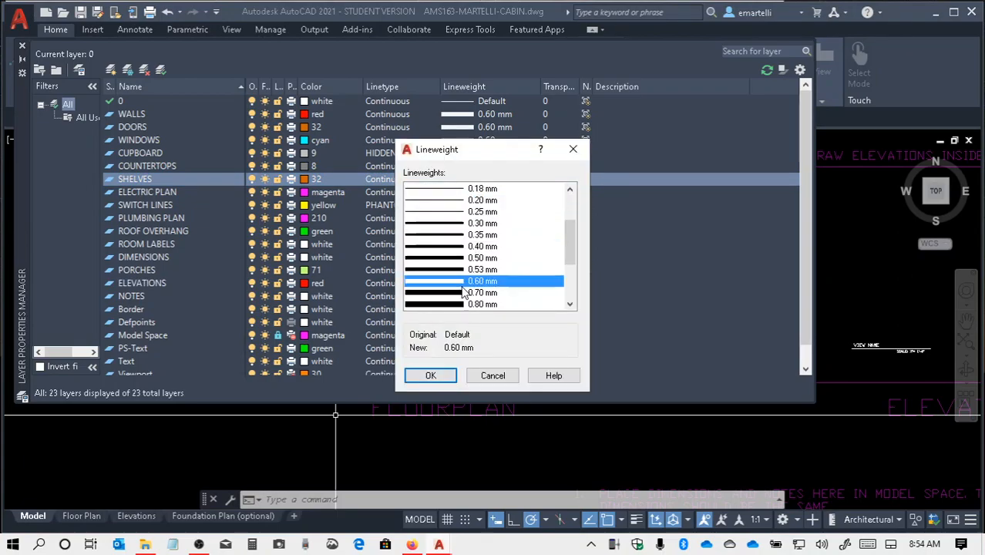
left_click(431, 376)
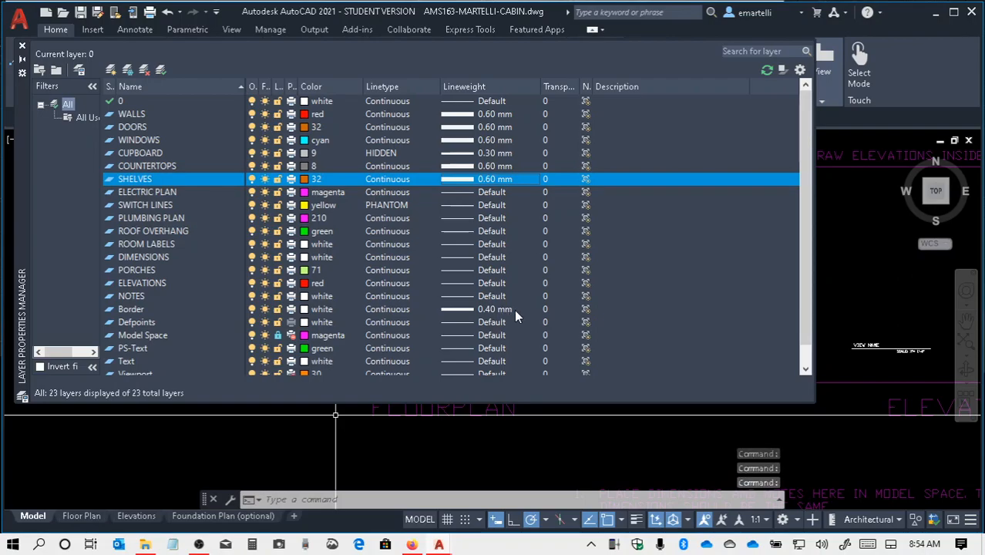
- Set the ELECTRIC PLAN layer's lineweight to 0.60 mm
left_click(466, 194)
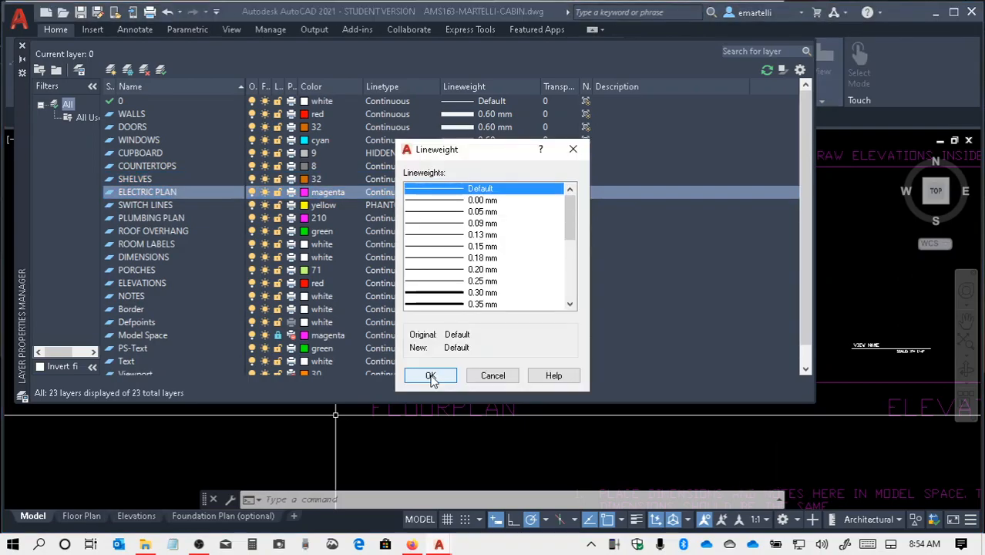
left_click(451, 270)
scroll(447, 267, "down", 4)
scroll(445, 266, "up", 1)
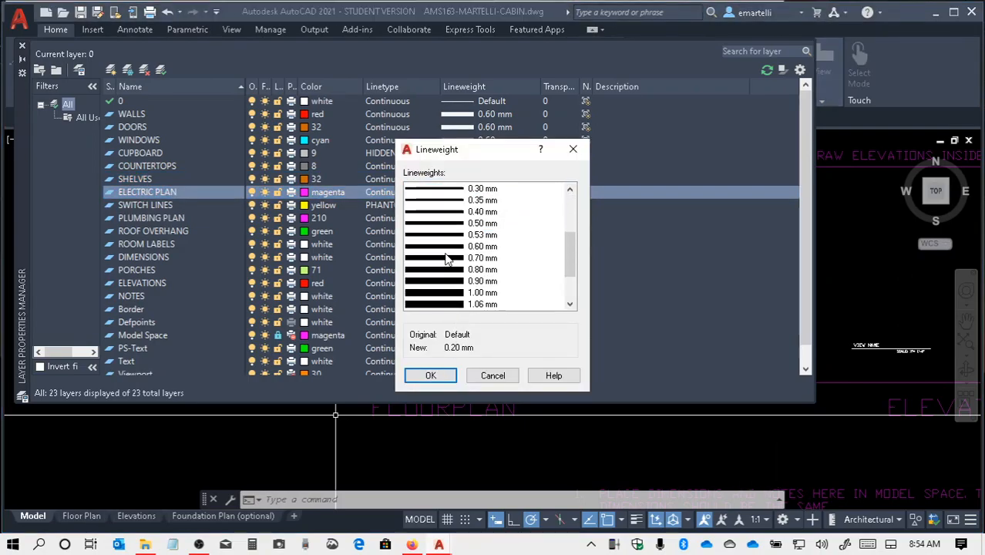
left_click(452, 246)
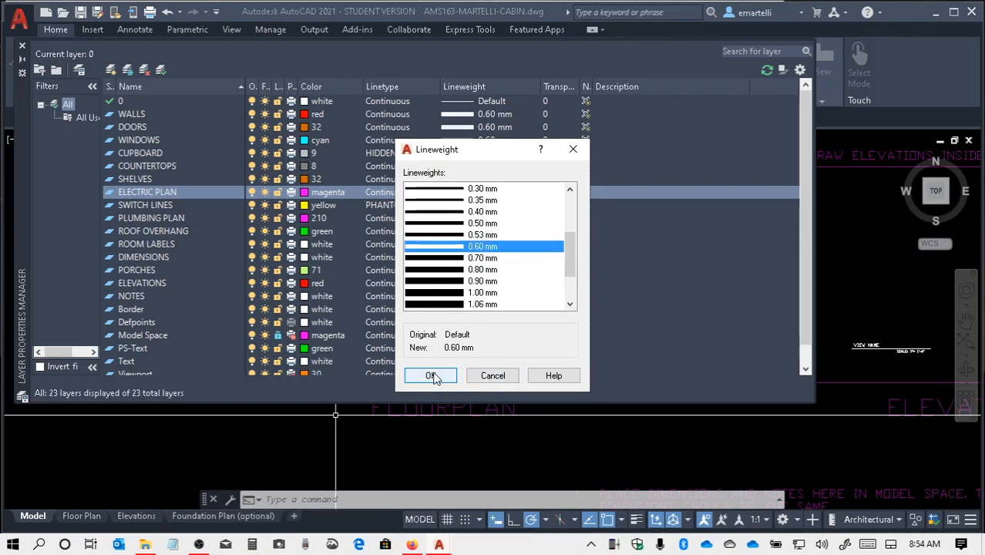
left_click(431, 375)
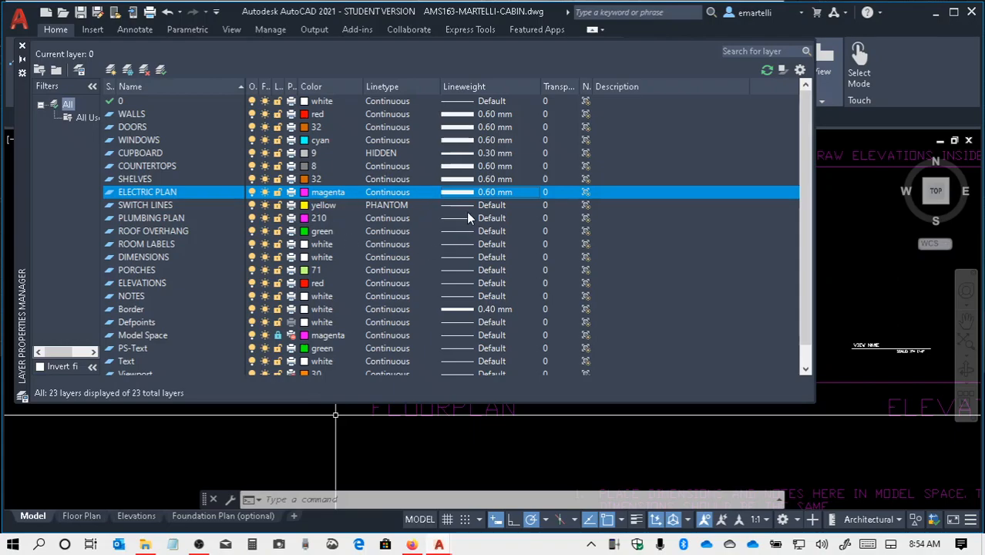
- Set the SWITCH LINES layer's lineweight to 0.30 mm
left_click(494, 204)
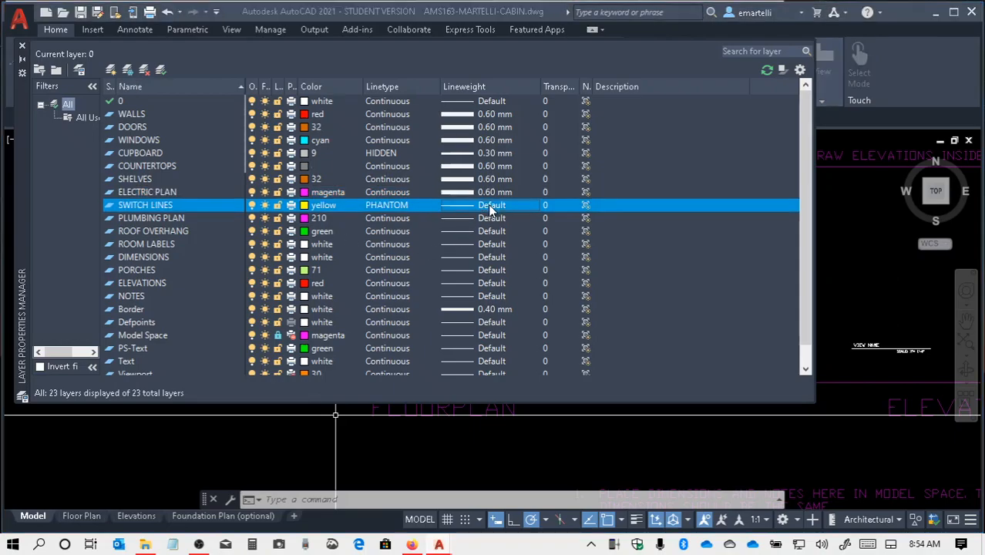
left_click(488, 204)
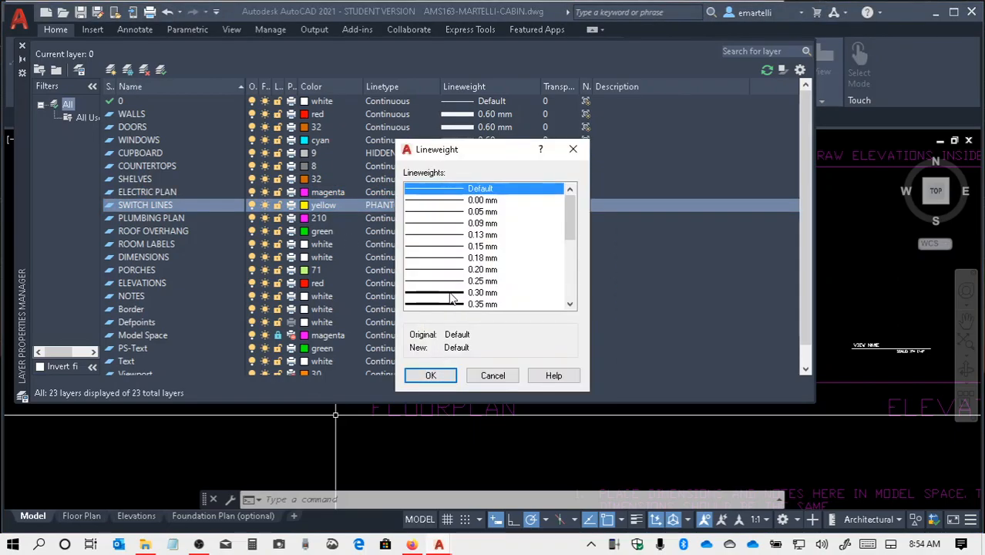
left_click(451, 293)
left_click(432, 377)
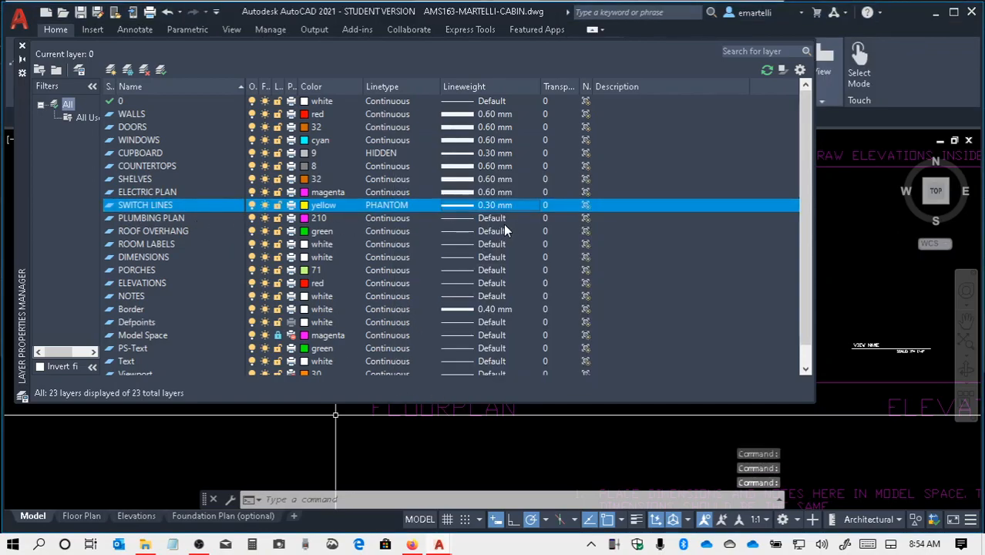
- Set the PLUMBING PLAN layer's lineweight to 0.60 mm
left_click(482, 218)
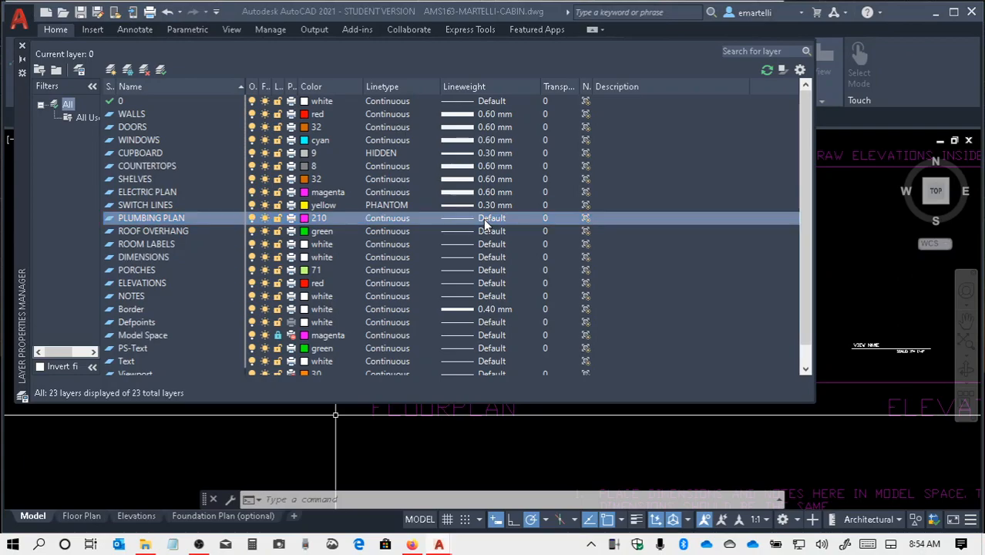
left_click(484, 219)
left_click(451, 280)
scroll(451, 283, "down", 1)
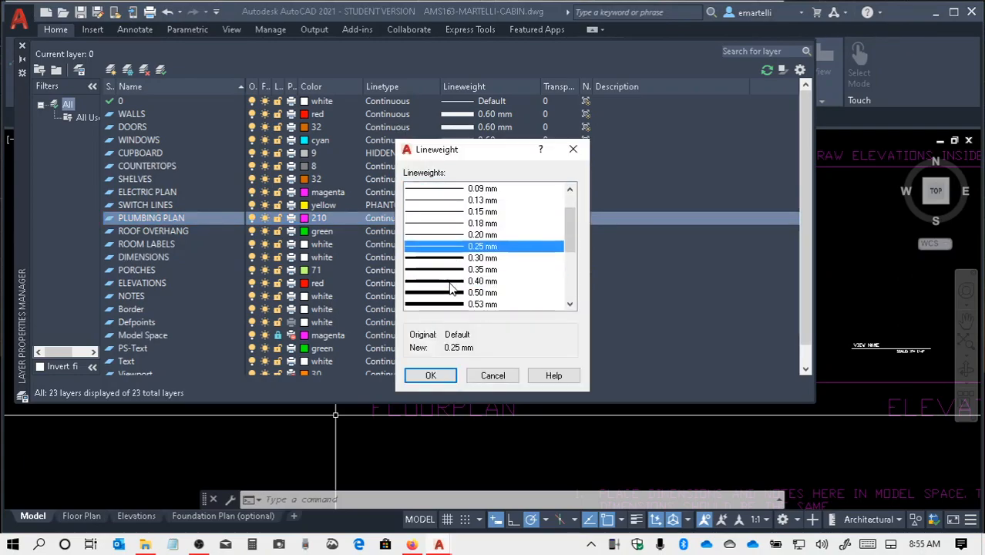
scroll(451, 288, "down", 1)
left_click(451, 282)
left_click(430, 375)
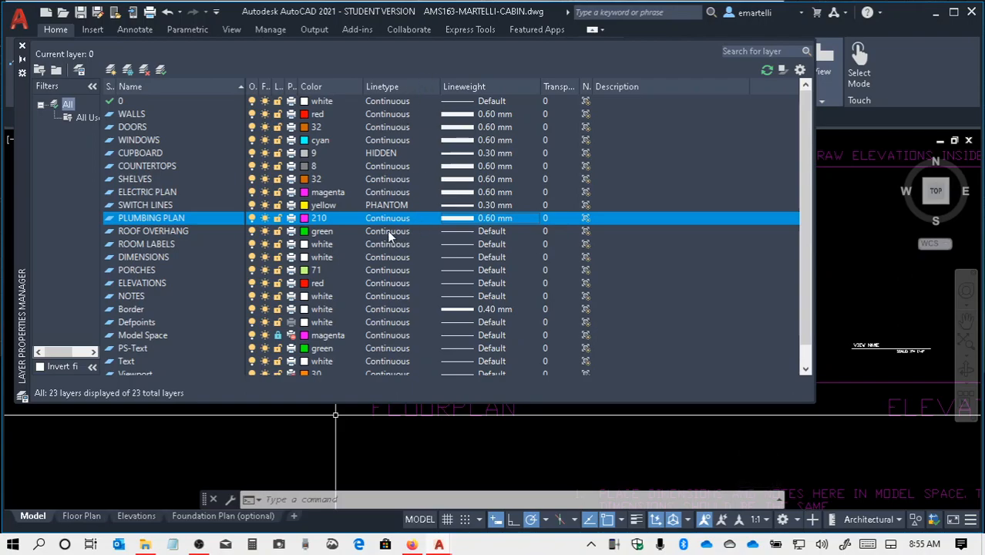
- Assign the HIDDEN linetype and a 0.30 mm lineweight to the ROOF OVERHANG layer
left_click(387, 230)
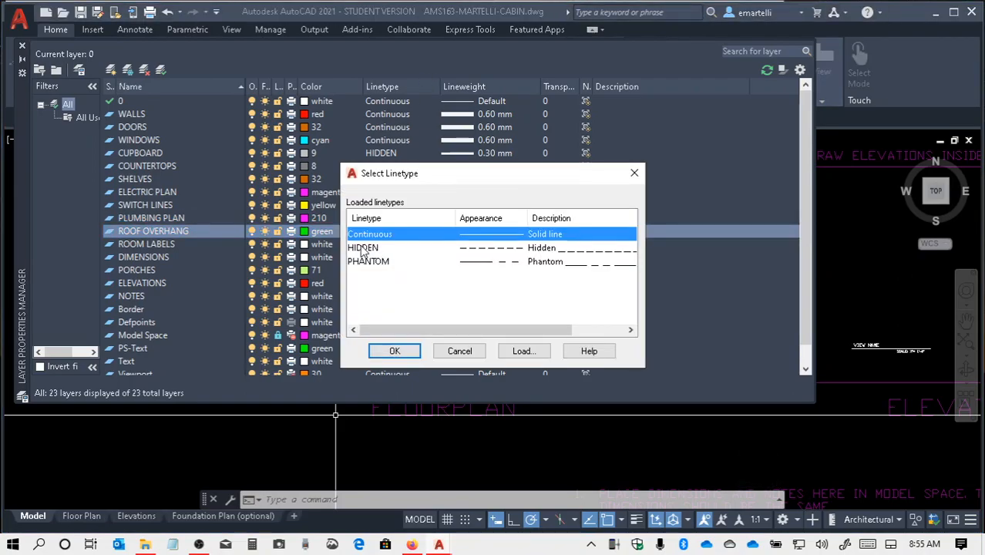
left_click(363, 248)
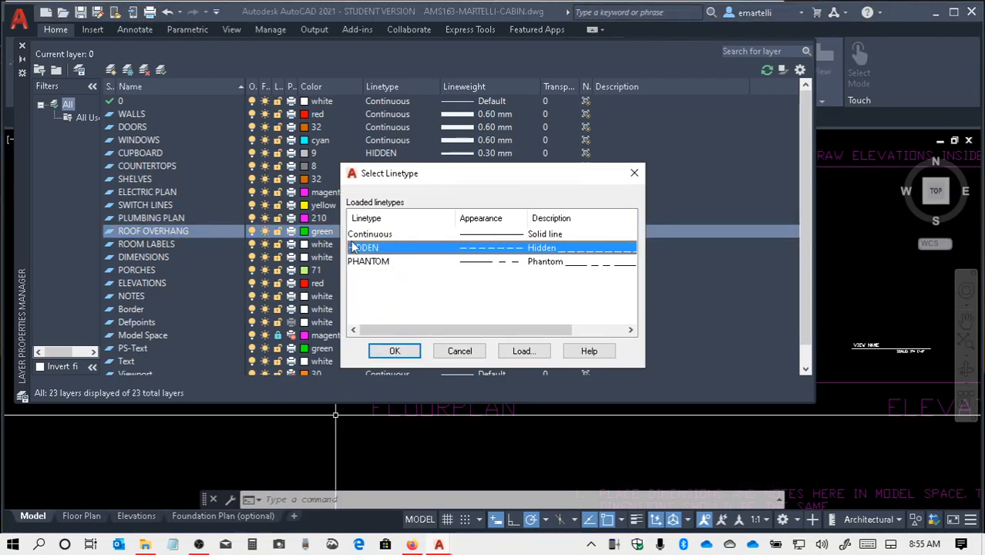
left_click(394, 352)
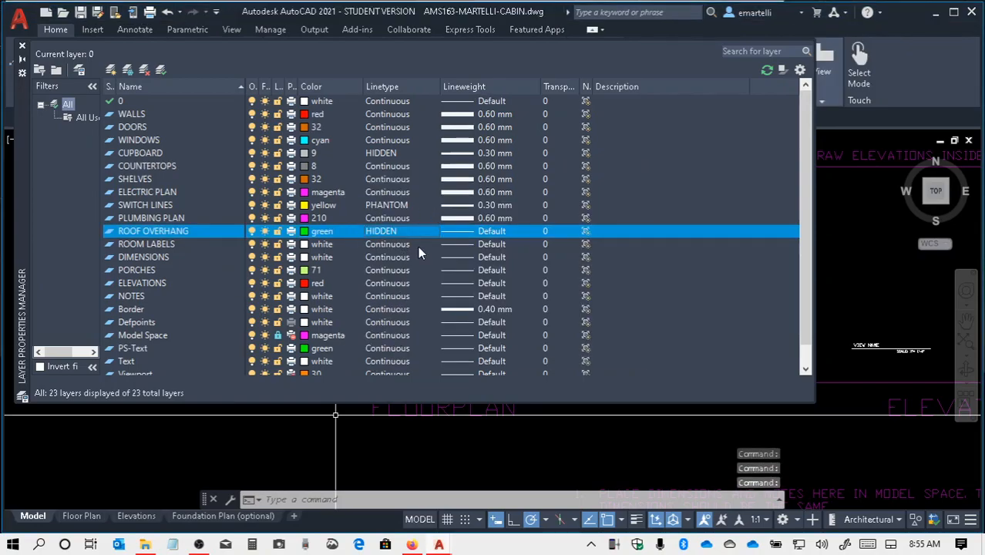
left_click(489, 231)
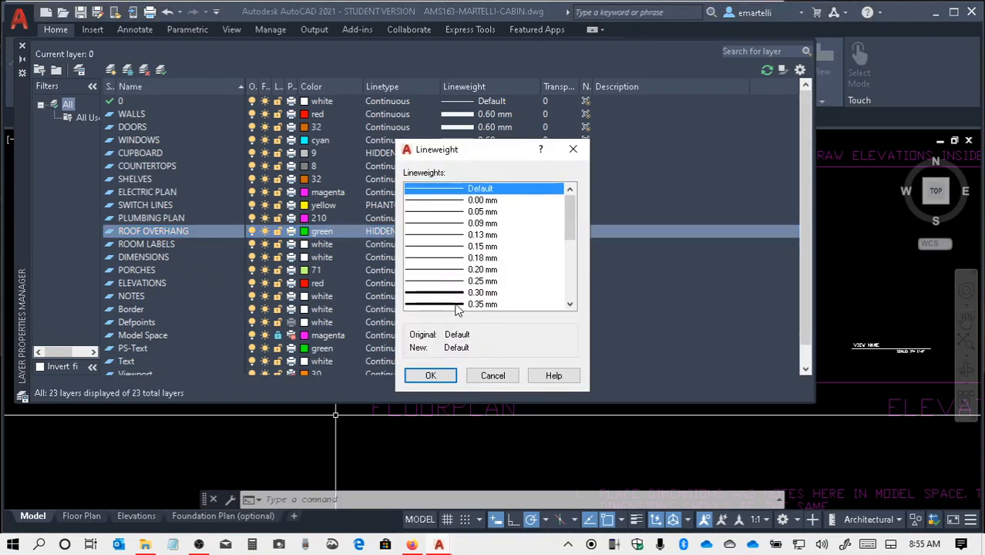
left_click(436, 293)
left_click(423, 375)
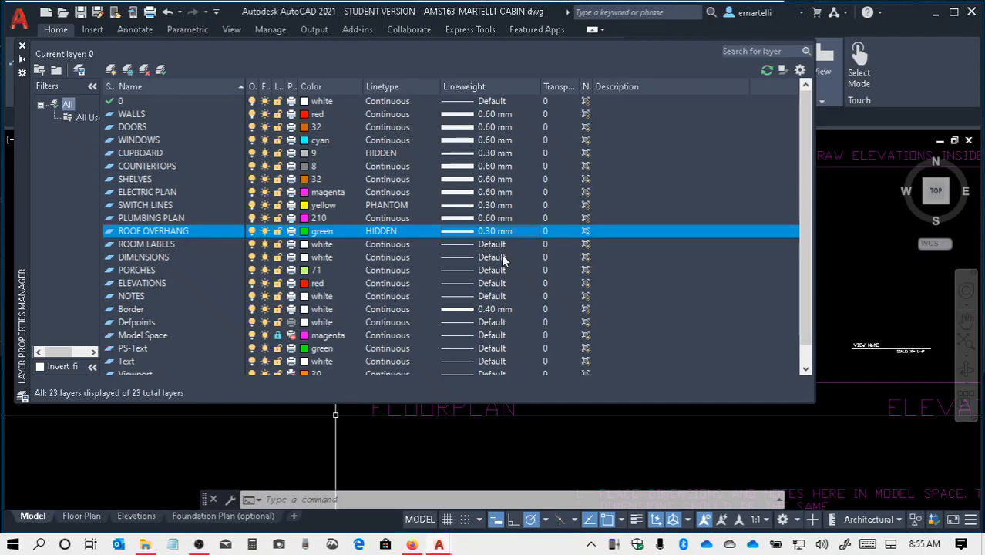
- Set the lineweight of the ROOM LABELS and DIMENSIONS layers to 0.30 mm
left_click(494, 245)
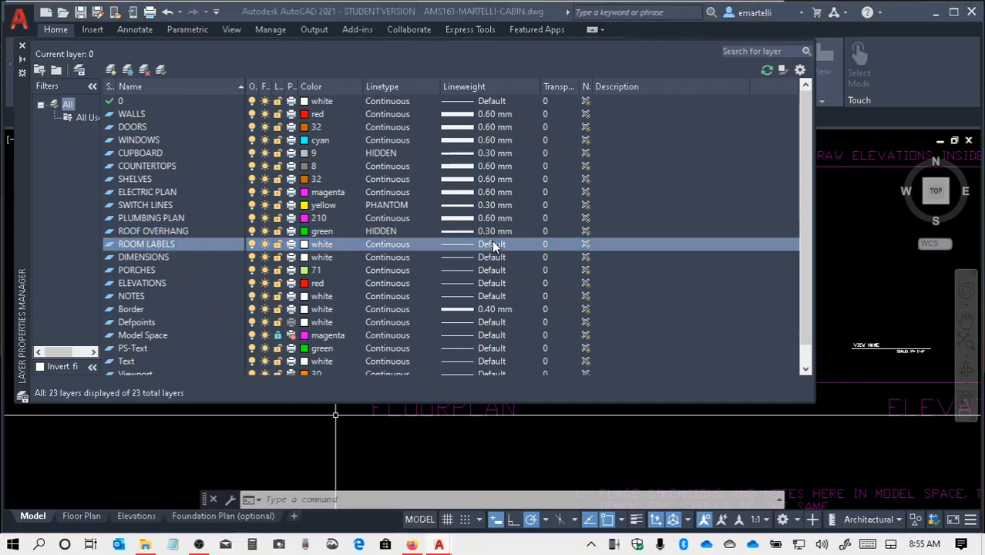
left_click(453, 292)
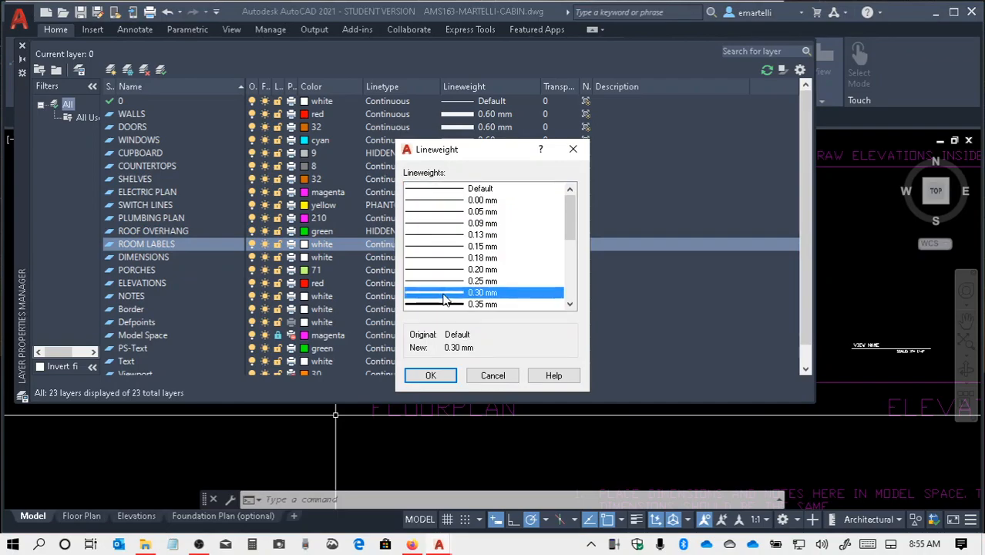
left_click(432, 375)
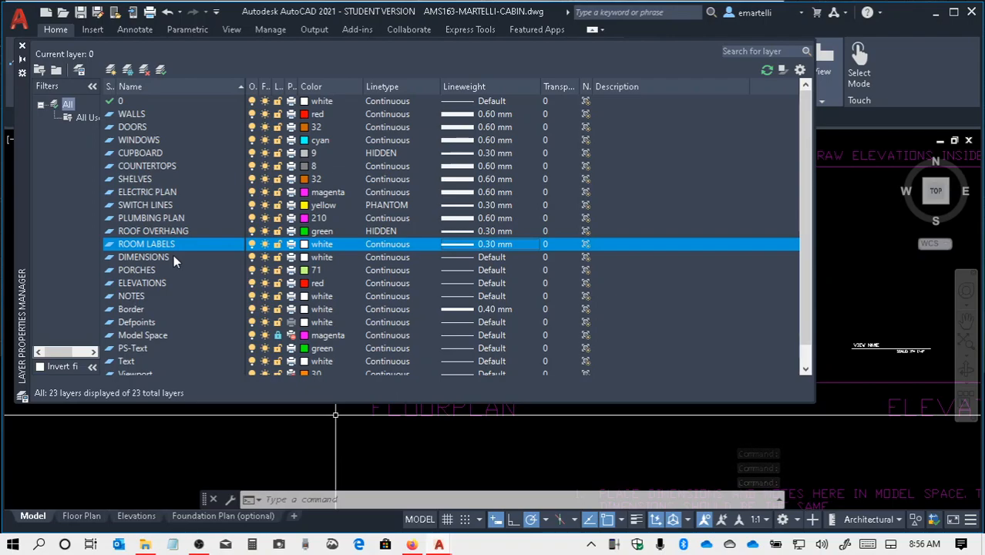
left_click(490, 260)
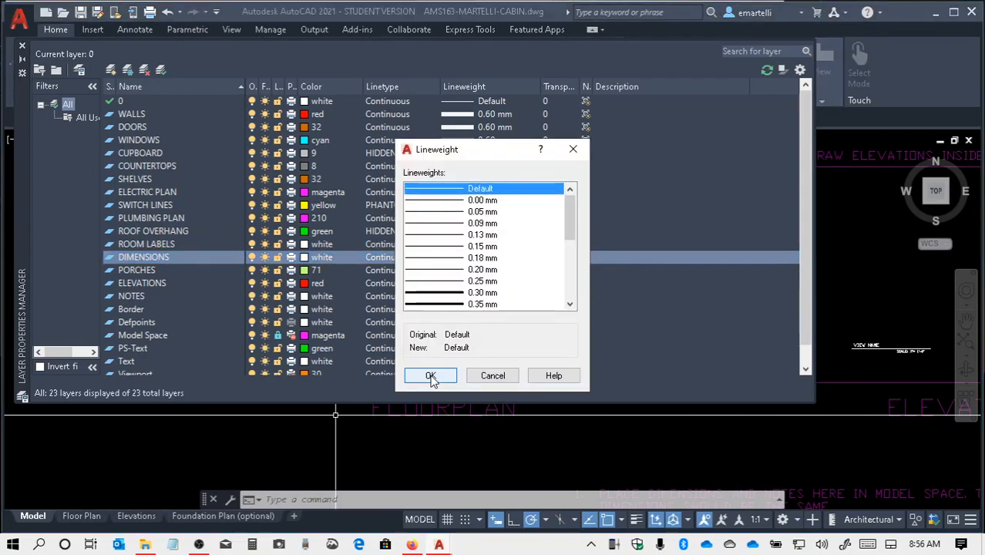
left_click(453, 294)
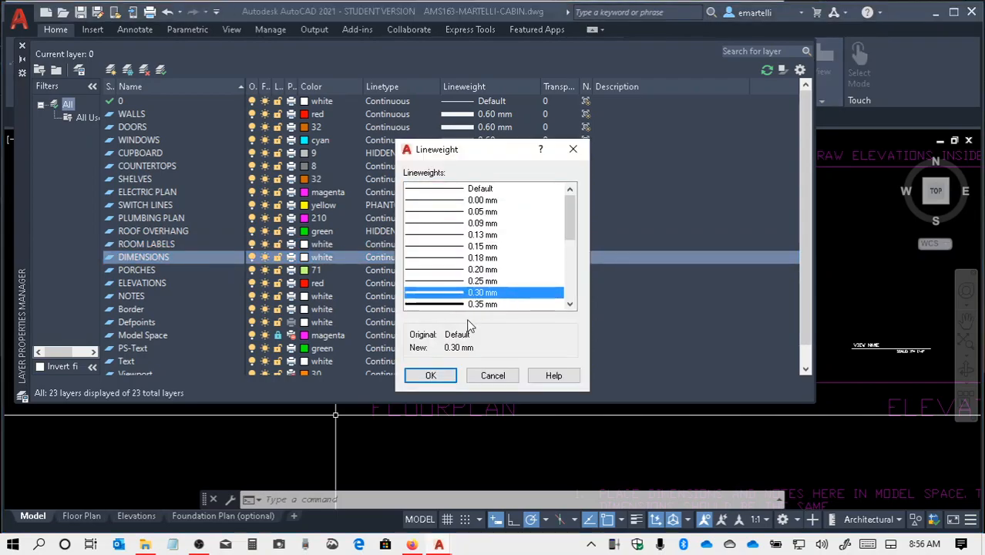
left_click(430, 375)
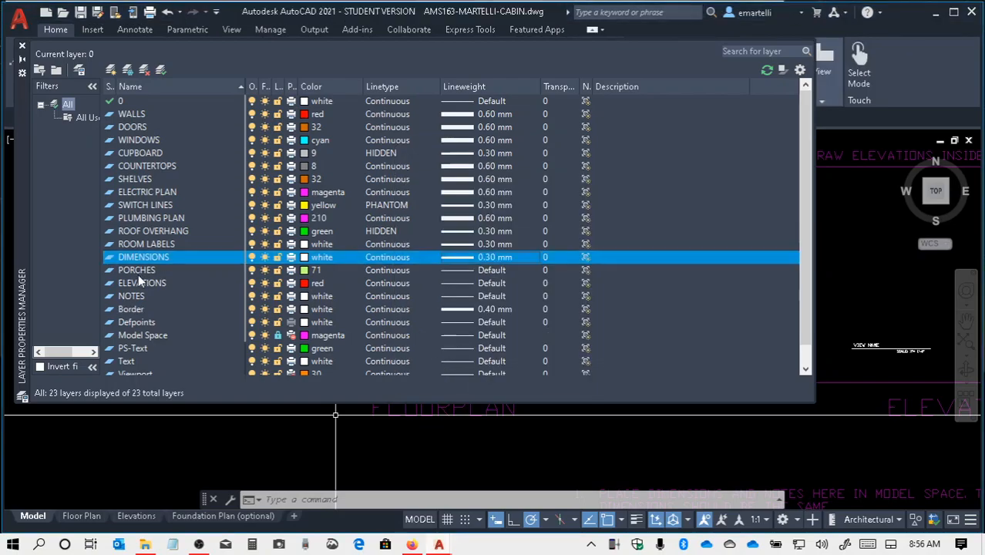
- Set the PORCHES layer's lineweight to 0.60 mm
left_click(472, 270)
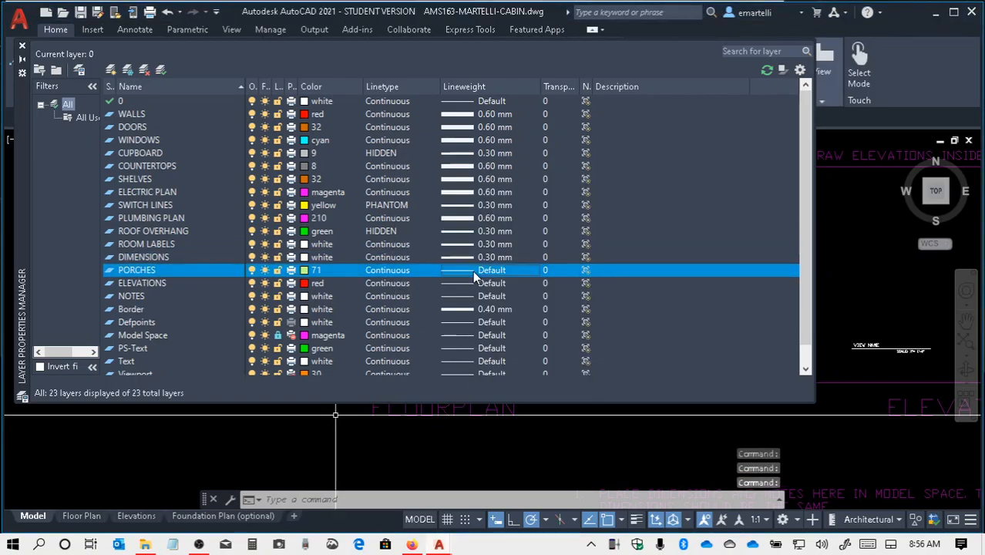
left_click(472, 270)
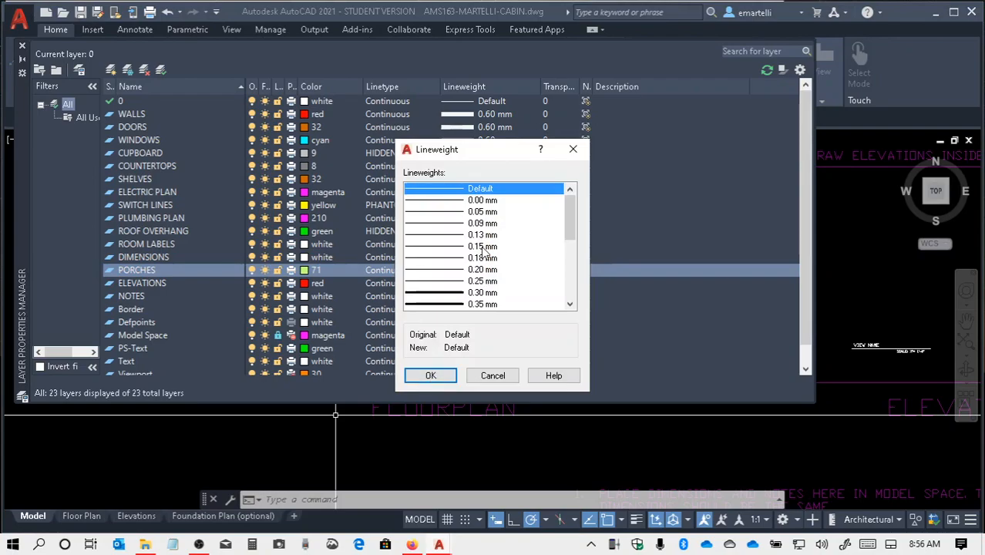
scroll(483, 255, "down", 3)
left_click(444, 282)
left_click(435, 376)
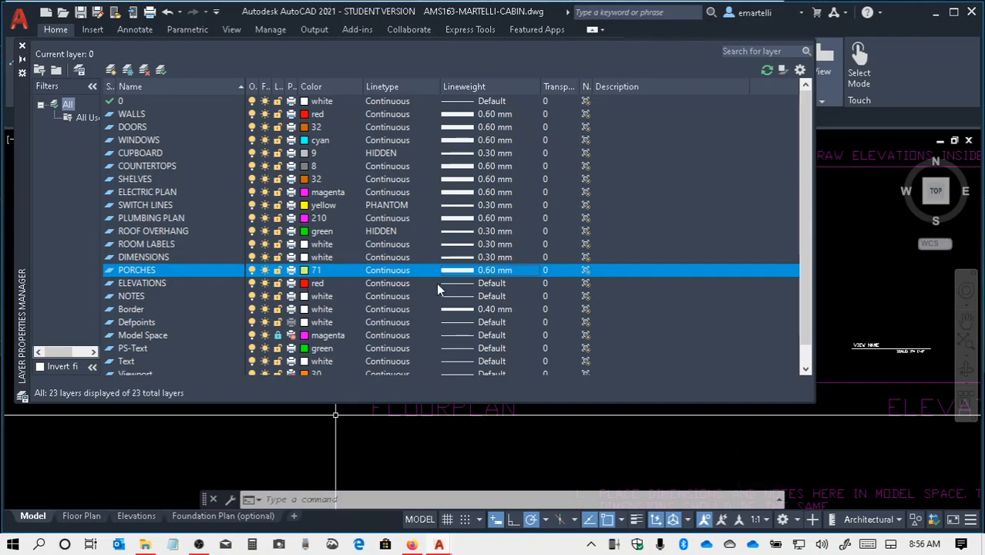
- Set the ELEVATIONS layer's lineweight to 0.60 mm
left_click(485, 283)
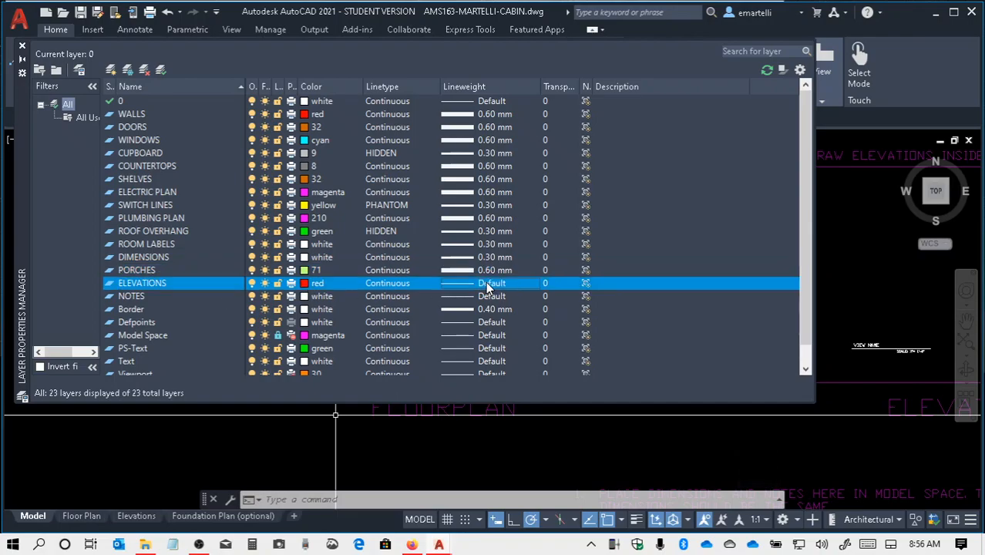
left_click(486, 282)
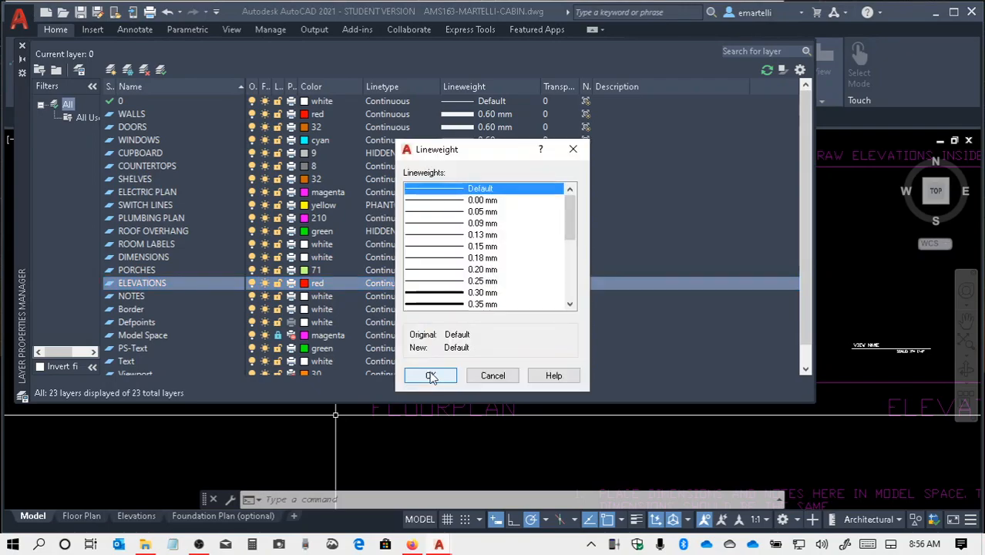
scroll(463, 286, "down", 1)
scroll(476, 300, "down", 1)
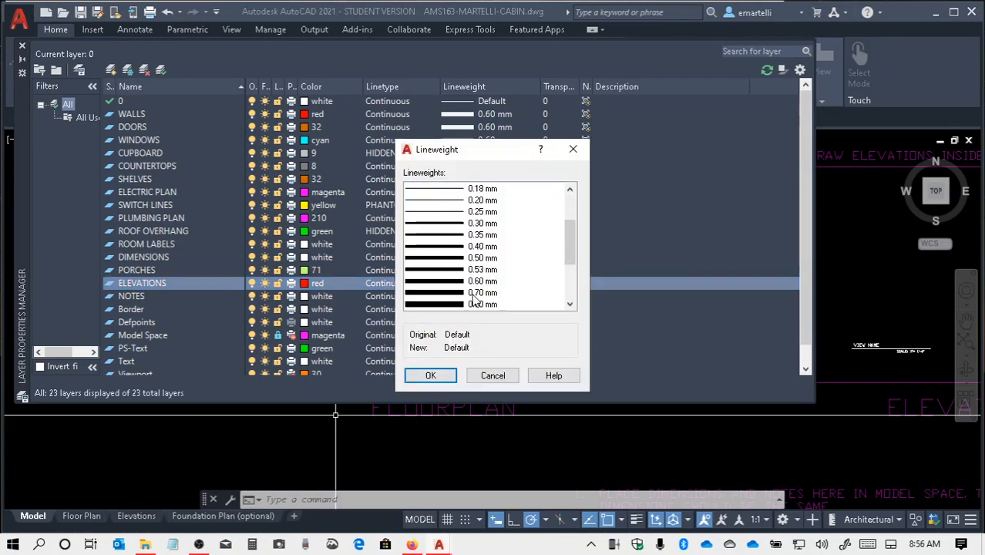
left_click(444, 282)
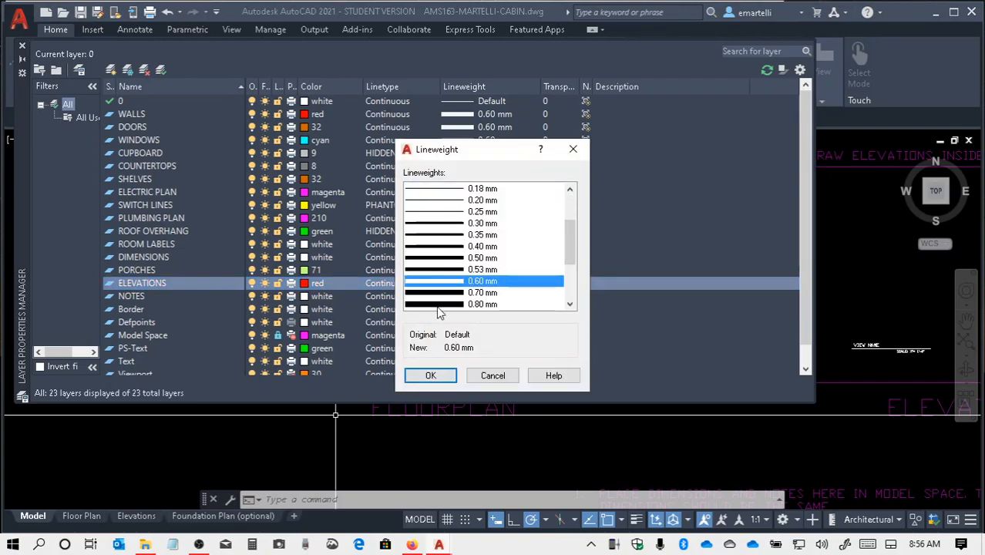
left_click(439, 376)
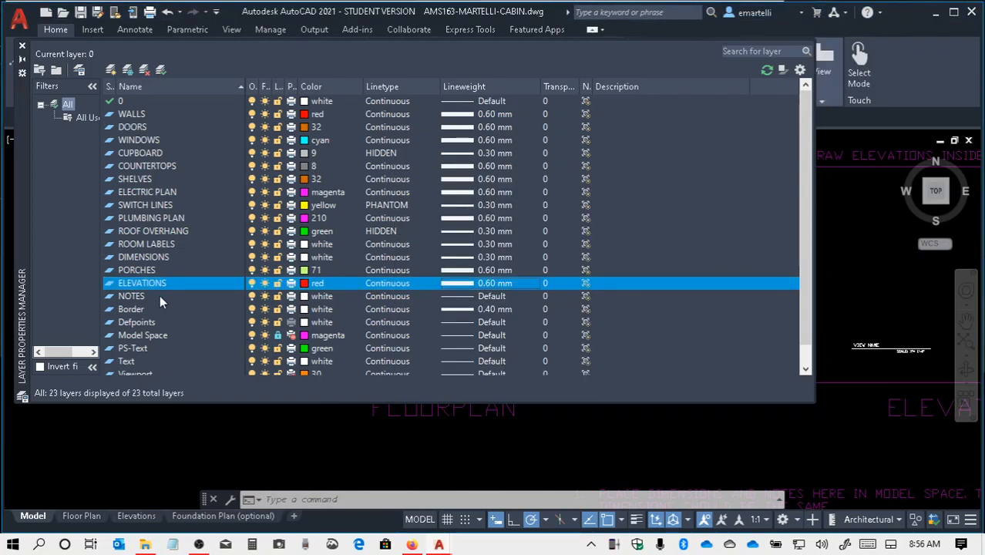
- Set the NOTES layer's lineweight to 0.30 mm and close the layer manager
left_click(467, 297)
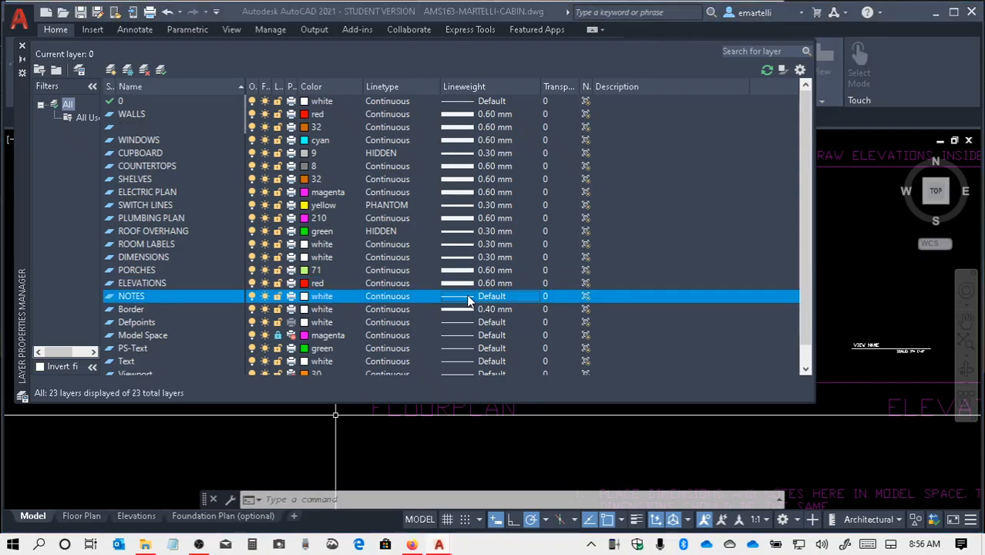
left_click(466, 296)
left_click(451, 295)
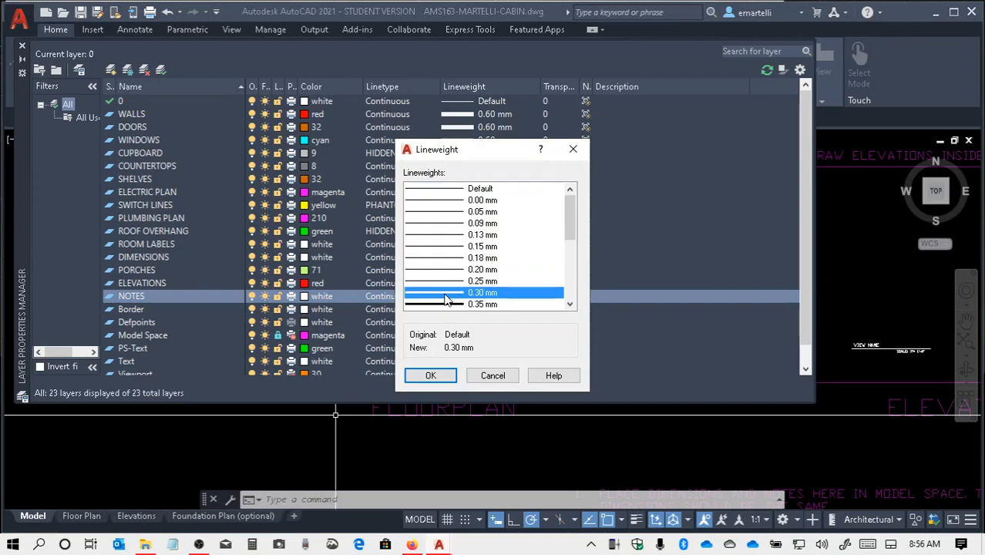
left_click(436, 377)
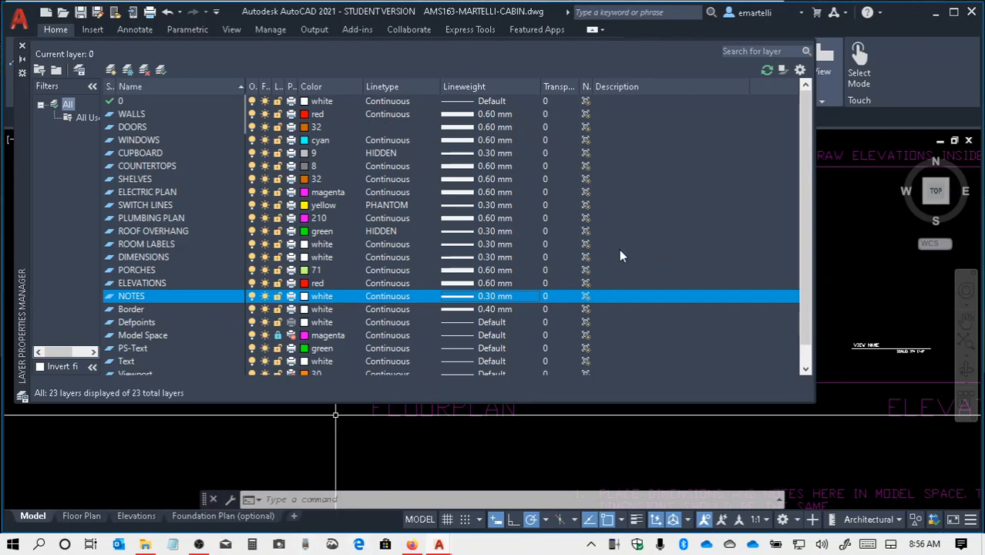
left_click(22, 47)
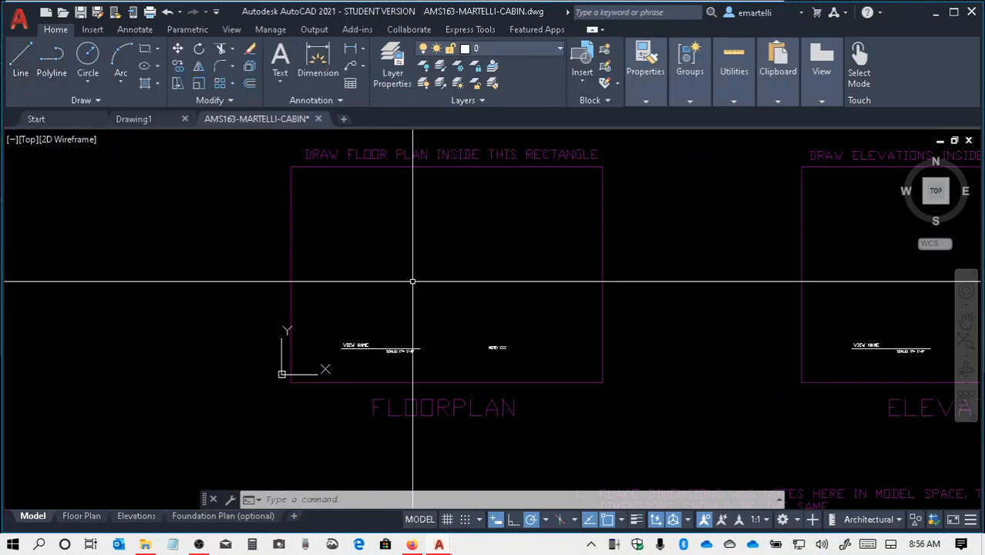